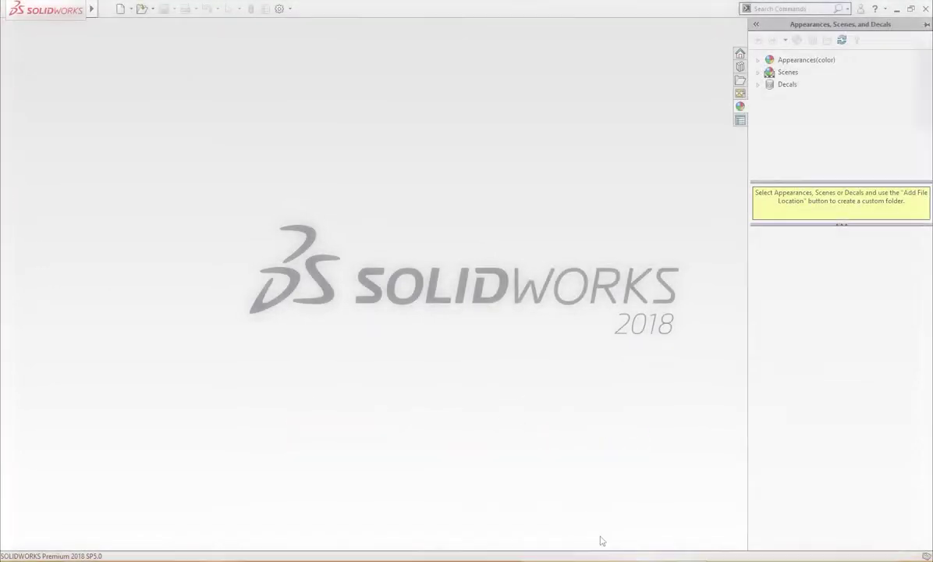
- Open the PHASE1 bracket drawing image in Windows Photo Viewer for reference
{"action": "mouse_move", "coordinate": [623, 558]}
{"action": "left_click", "coordinate": [623, 511]}
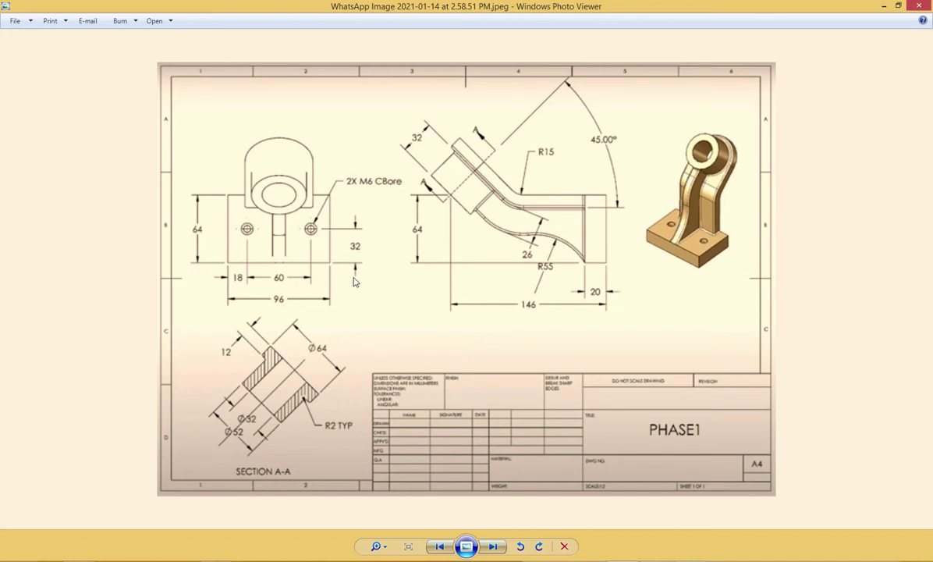
- Minimize the drawing and create a new part from the Custom 2018 template
{"action": "left_click", "coordinate": [885, 6]}
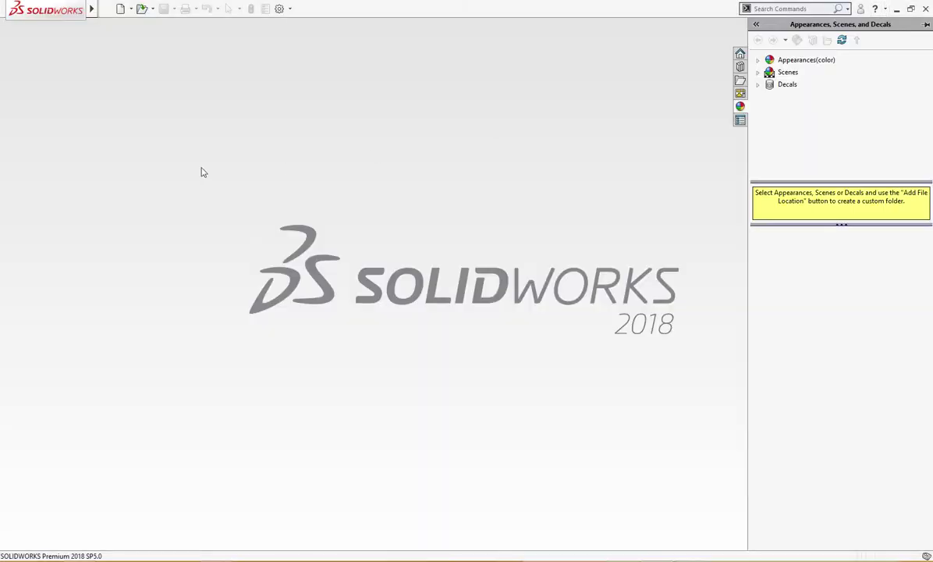
{"action": "left_click", "coordinate": [121, 9]}
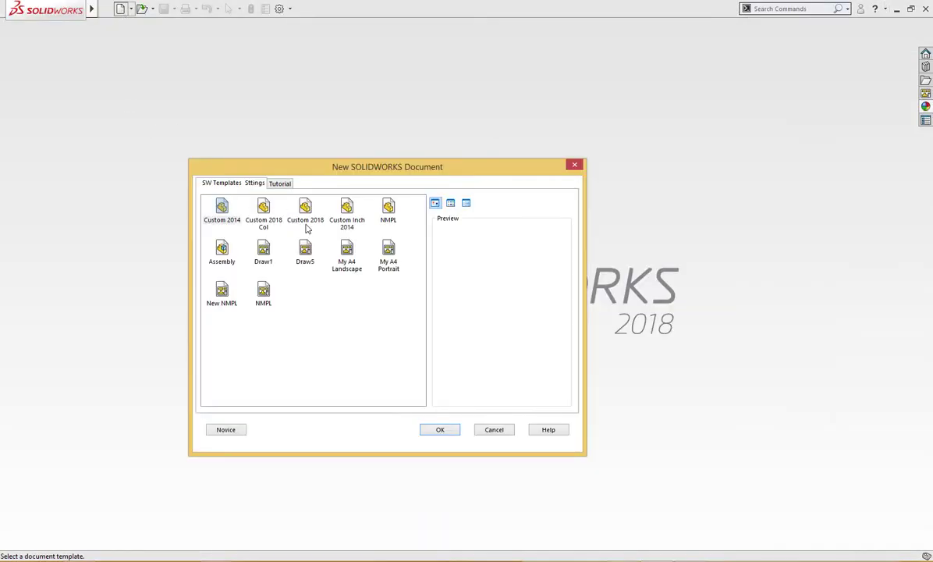
{"action": "left_click", "coordinate": [305, 213]}
{"action": "left_click", "coordinate": [441, 430]}
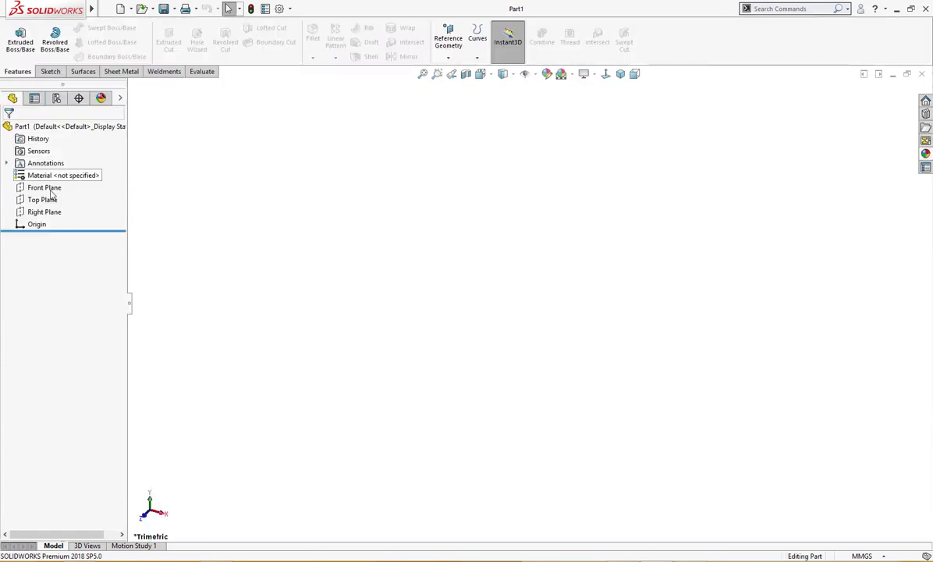
- Sketch a center rectangle on the Front Plane
{"action": "left_click", "coordinate": [56, 187]}
{"action": "left_click", "coordinate": [64, 165]}
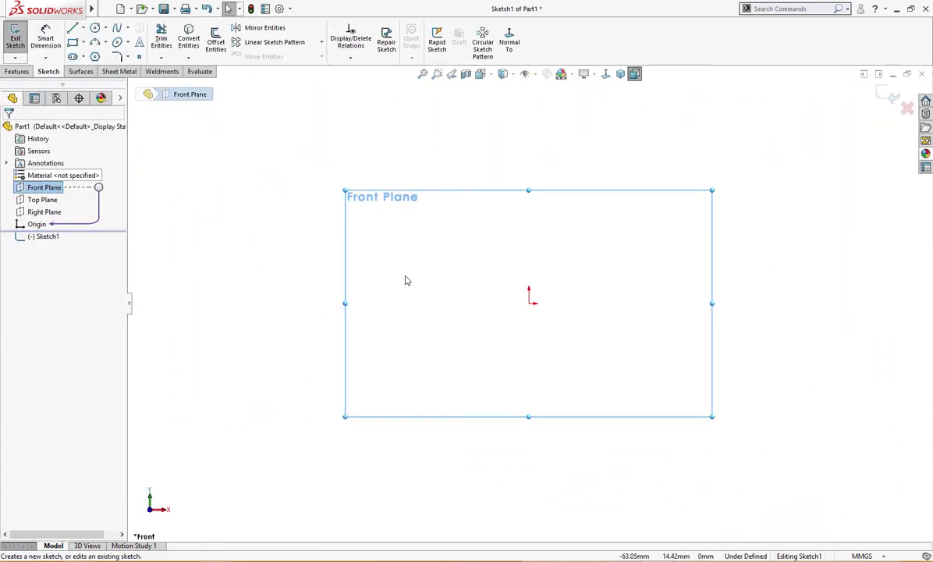
{"action": "right_click_drag", "start_coordinate": [430, 255], "coordinate": [405, 258]}
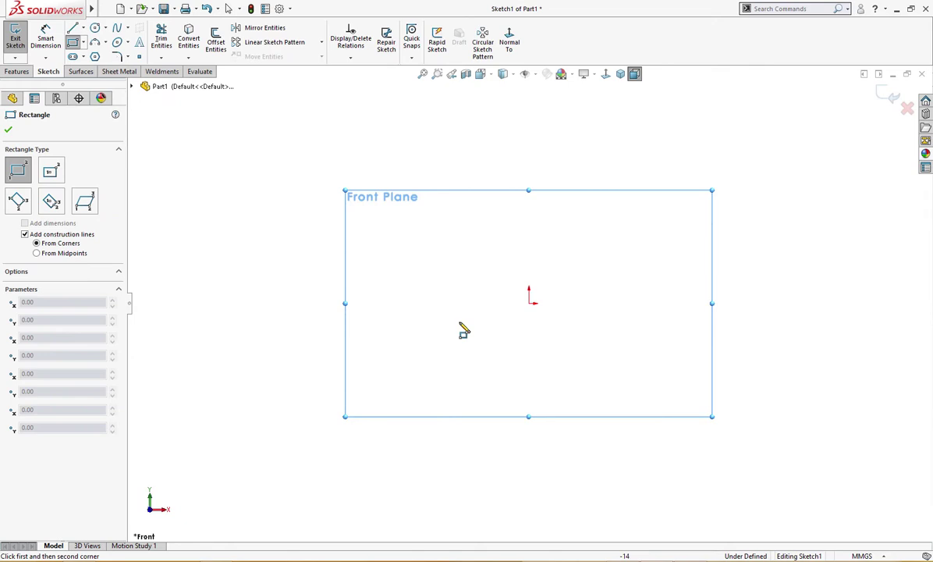
{"action": "left_click", "coordinate": [51, 170]}
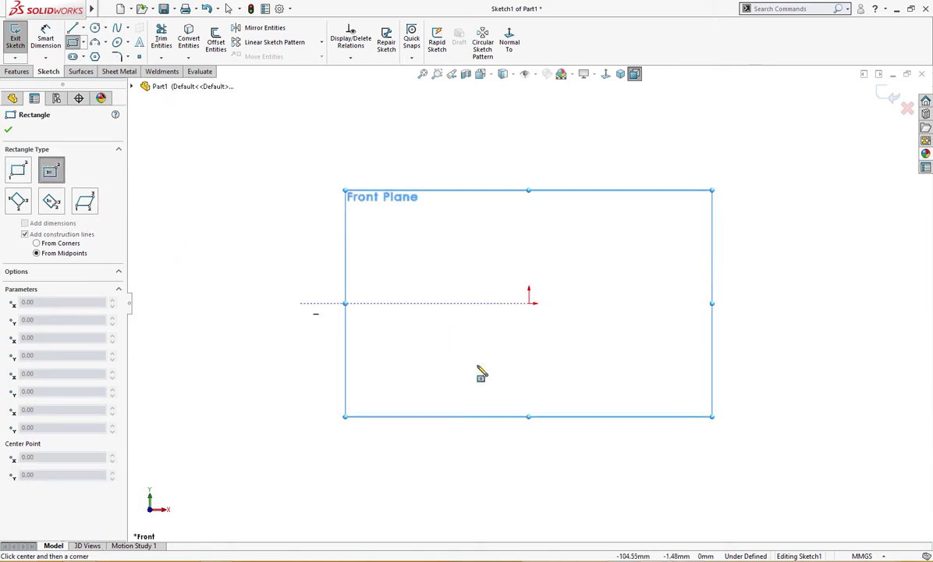
{"action": "left_click", "coordinate": [528, 325]}
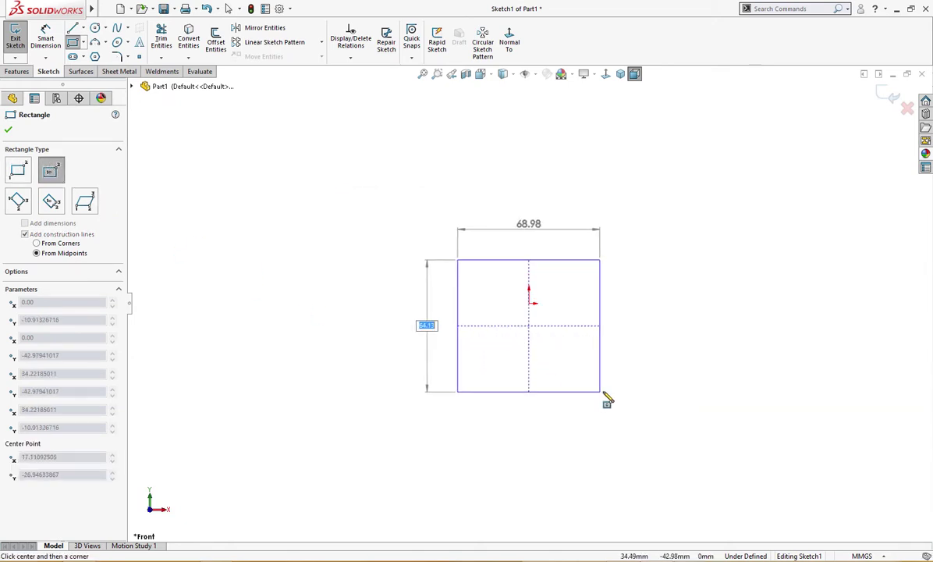
{"action": "left_click", "coordinate": [647, 399]}
- Dimension the rectangle 64 mm tall and 92 mm wide
{"action": "right_click_drag", "start_coordinate": [694, 449], "coordinate": [665, 367]}
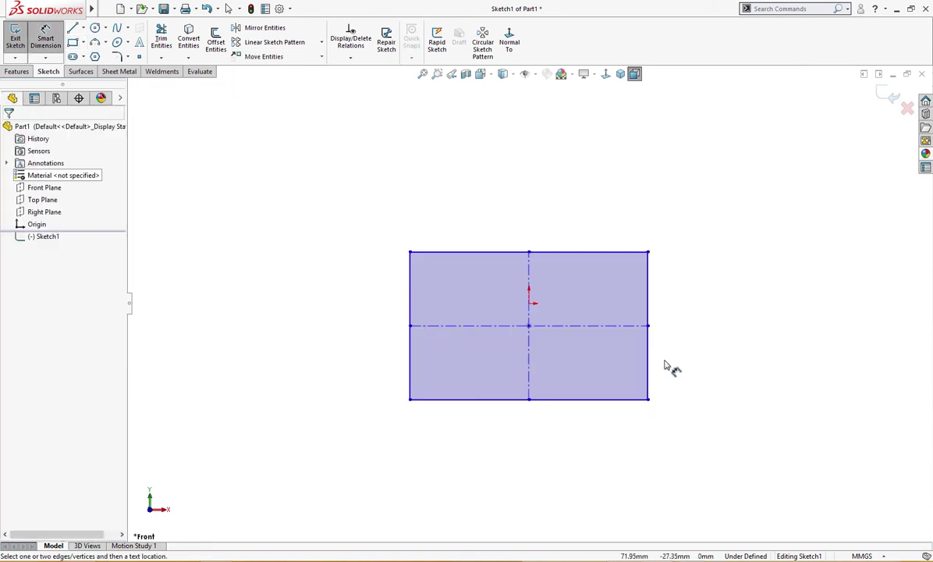
{"action": "left_click", "coordinate": [648, 367]}
{"action": "left_click", "coordinate": [692, 361]}
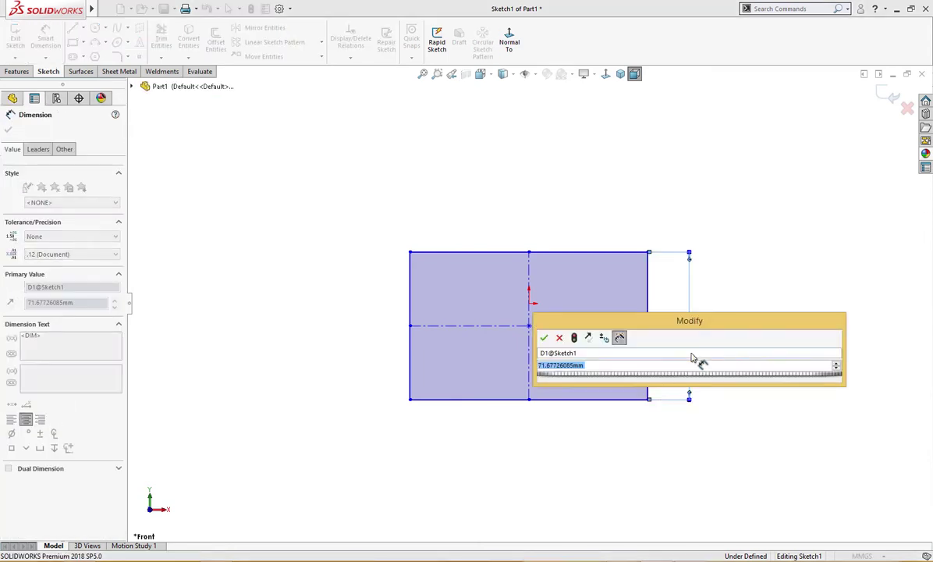
{"action": "type", "text": "64"}
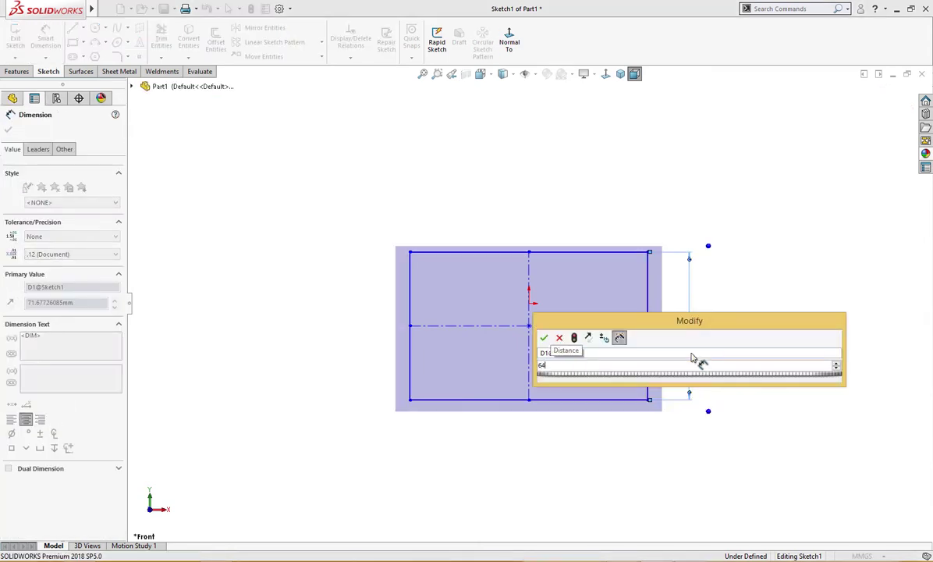
{"action": "key", "text": "Return"}
{"action": "left_click", "coordinate": [620, 401]}
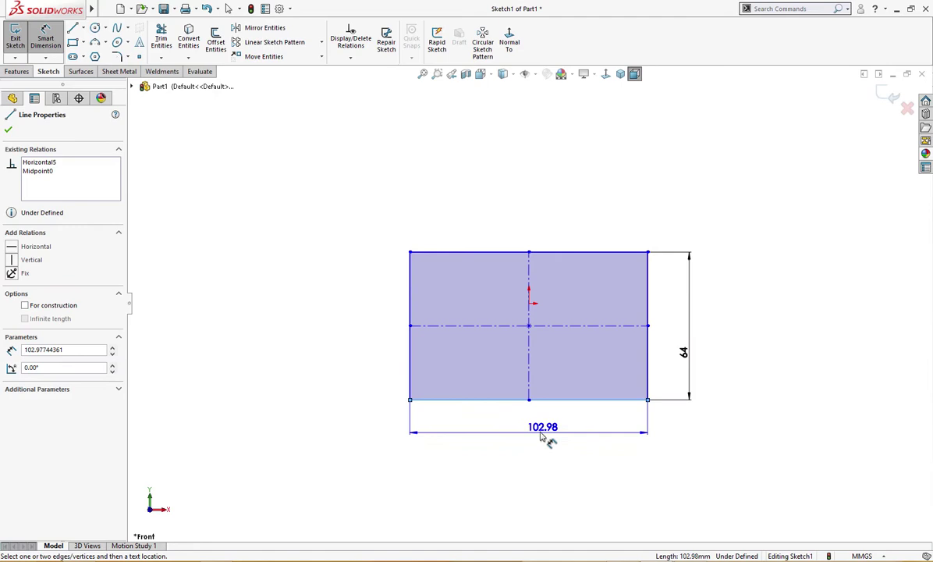
{"action": "left_click", "coordinate": [541, 437]}
{"action": "type", "text": "92"}
{"action": "key", "text": "Return"}
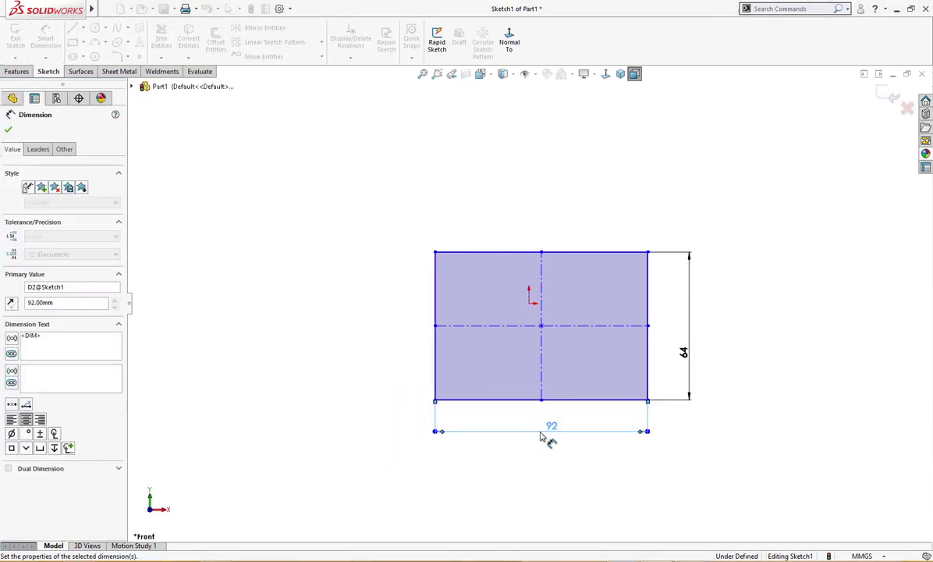
{"action": "key", "text": "Escape"}
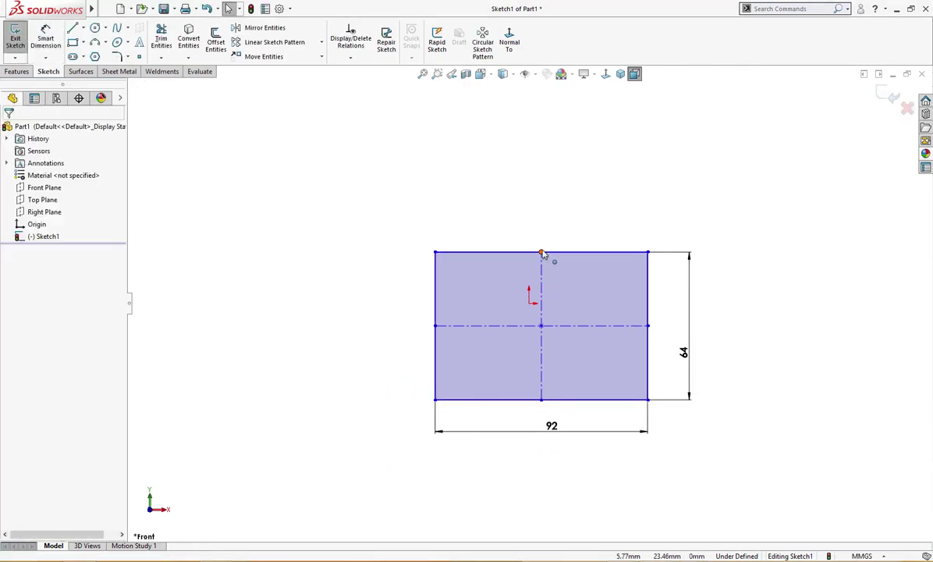
- Snap the rectangle's top-edge midpoint onto the origin
{"action": "mouse_move", "coordinate": [542, 253]}
{"action": "left_mouse_down"}
{"action": "mouse_move", "coordinate": [537, 320]}
{"action": "mouse_move", "coordinate": [528, 303]}
{"action": "left_mouse_up"}
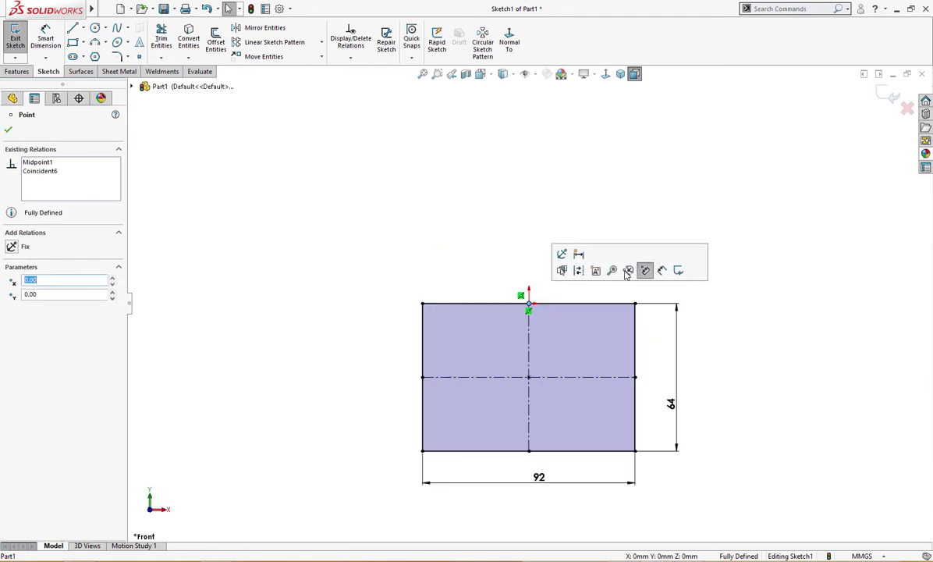
{"action": "left_click", "coordinate": [610, 222]}
{"action": "scroll", "coordinate": [660, 330], "scroll_direction": "up", "scroll_amount": 2}
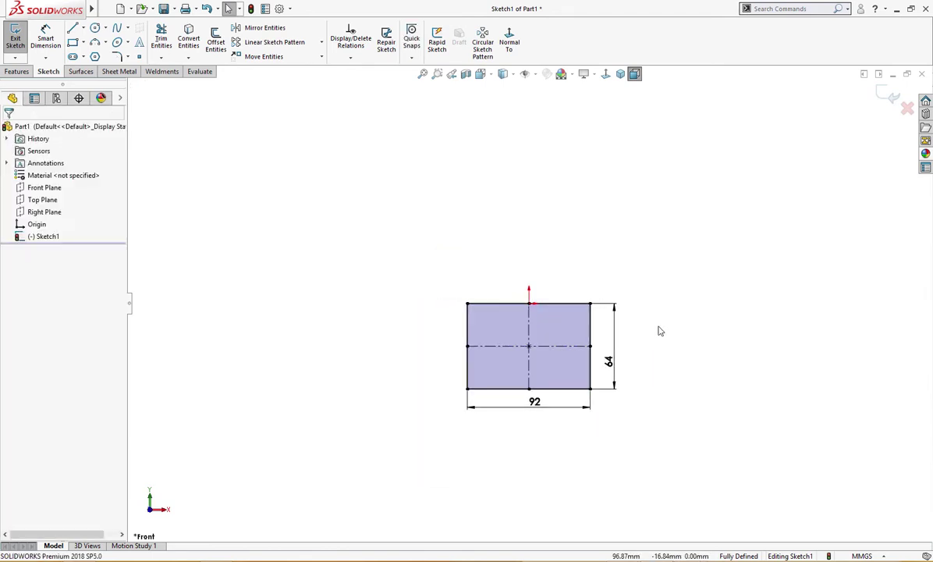
- Extrude the 92 × 64 rectangle Blind 20 mm as Boss-Extrude1
{"action": "left_click", "coordinate": [611, 365]}
{"action": "right_click_drag", "start_coordinate": [677, 331], "coordinate": [760, 416]}
{"action": "left_click", "coordinate": [760, 416]}
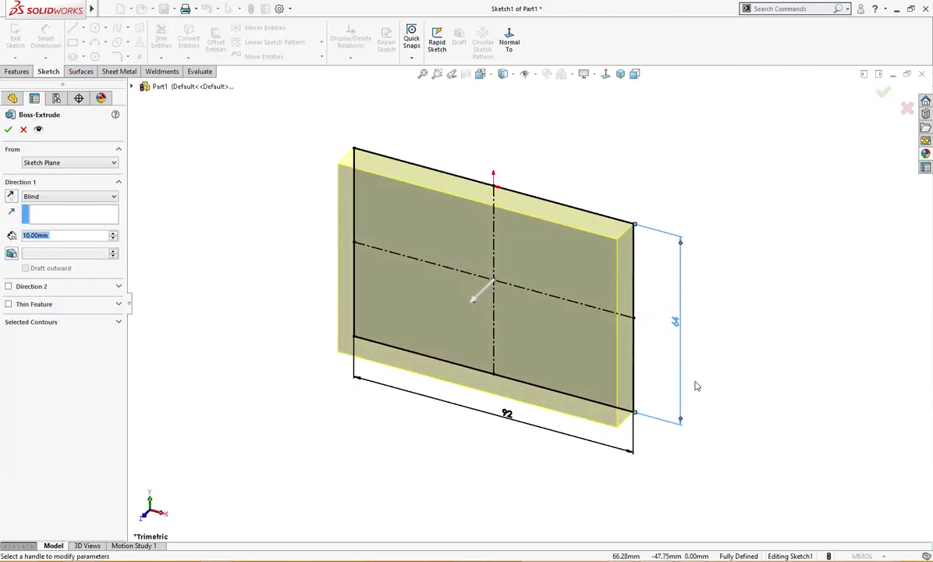
{"action": "type", "text": "20"}
{"action": "key", "text": "Return"}
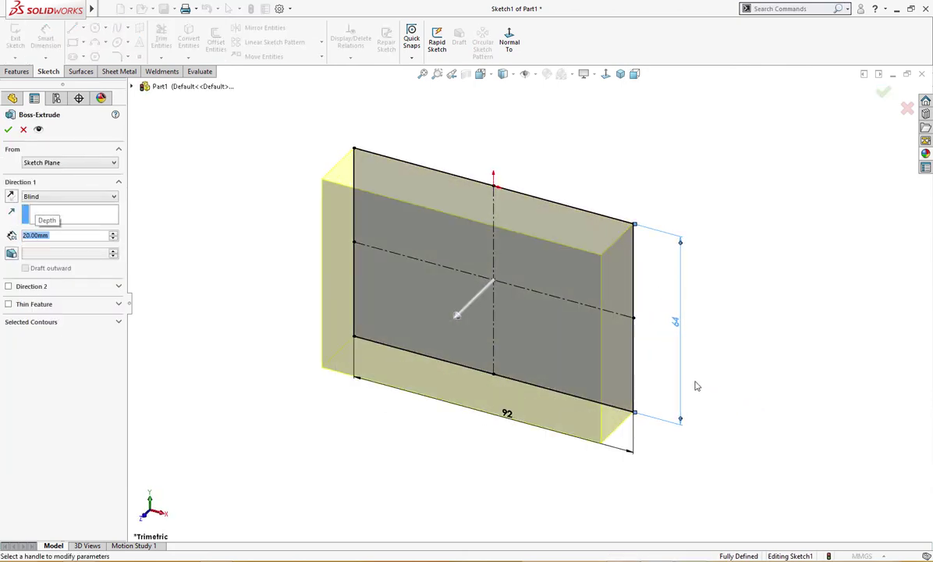
{"action": "left_click", "coordinate": [9, 130]}
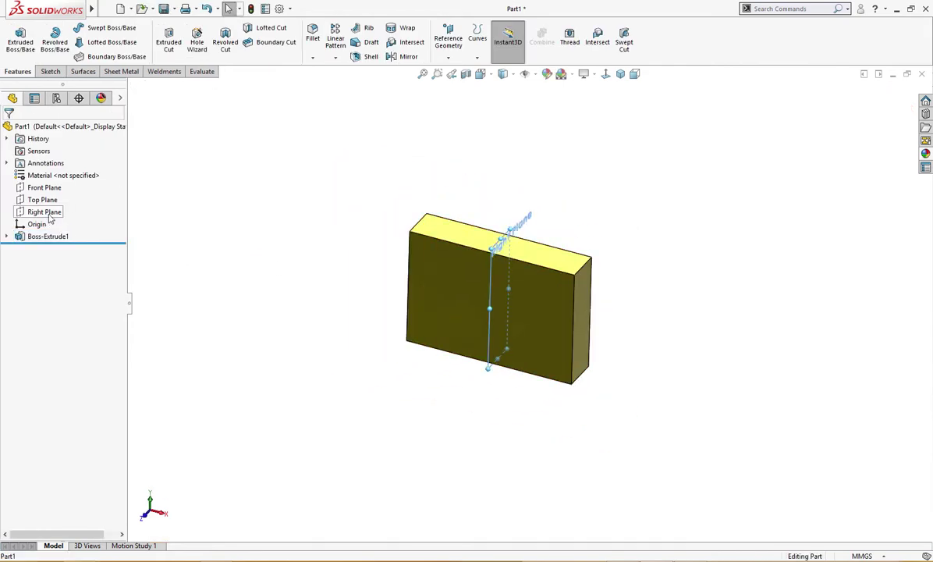
- Start a new sketch on the Right Plane and reposition the view
{"action": "left_click", "coordinate": [46, 212]}
{"action": "left_click", "coordinate": [57, 192]}
{"action": "left_click", "coordinate": [367, 237]}
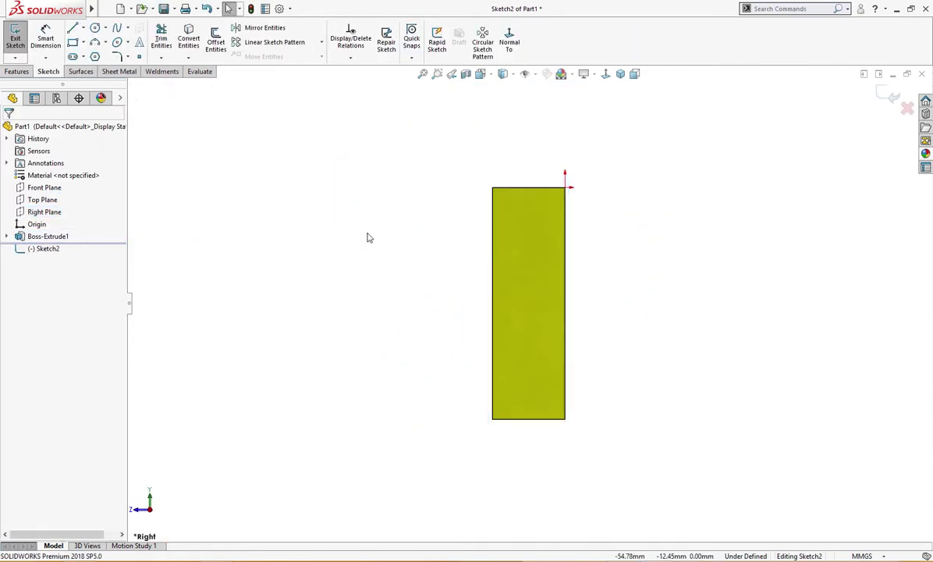
{"action": "scroll", "coordinate": [494, 262], "scroll_direction": "up", "scroll_amount": 2}
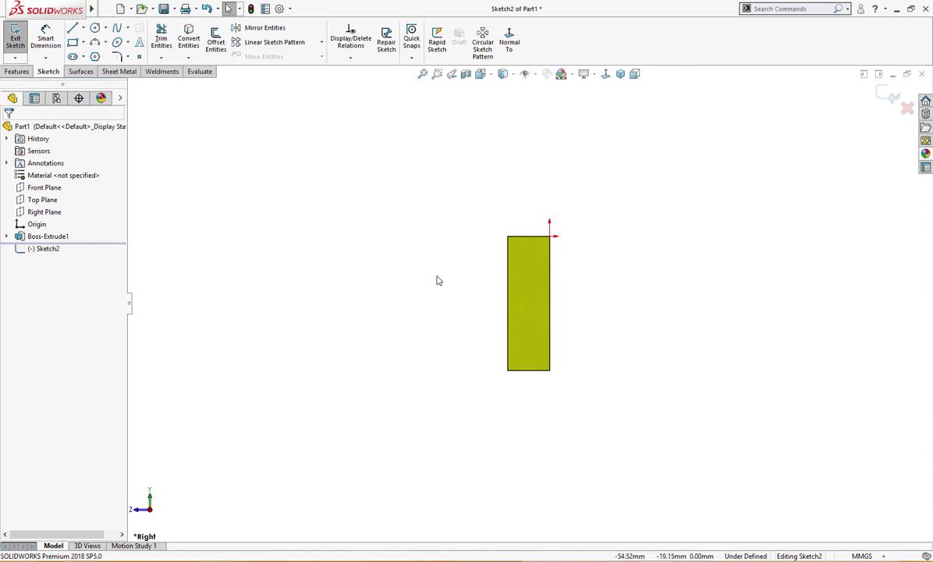
{"action": "mouse_move", "coordinate": [437, 281]}
{"action": "middle_mouse_down", "text": "ctrl"}
{"action": "mouse_move", "coordinate": [520, 323]}
{"action": "mouse_move", "coordinate": [535, 320]}
{"action": "middle_mouse_up", "text": "ctrl"}
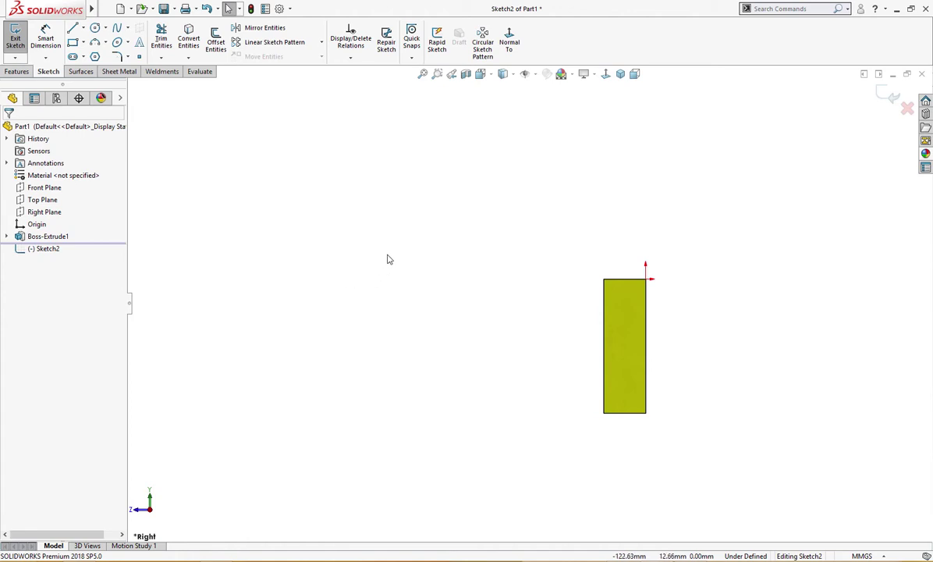
- Draw a horizontal line from the block's top-right corner continuing into an angled arm line
{"action": "right_click_drag", "start_coordinate": [387, 260], "coordinate": [321, 285]}
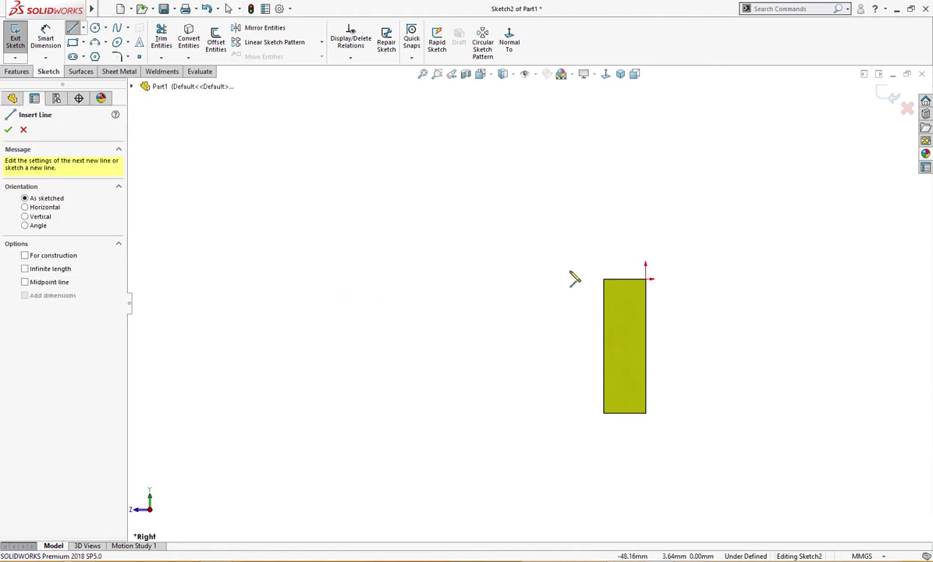
{"action": "left_click", "coordinate": [646, 279]}
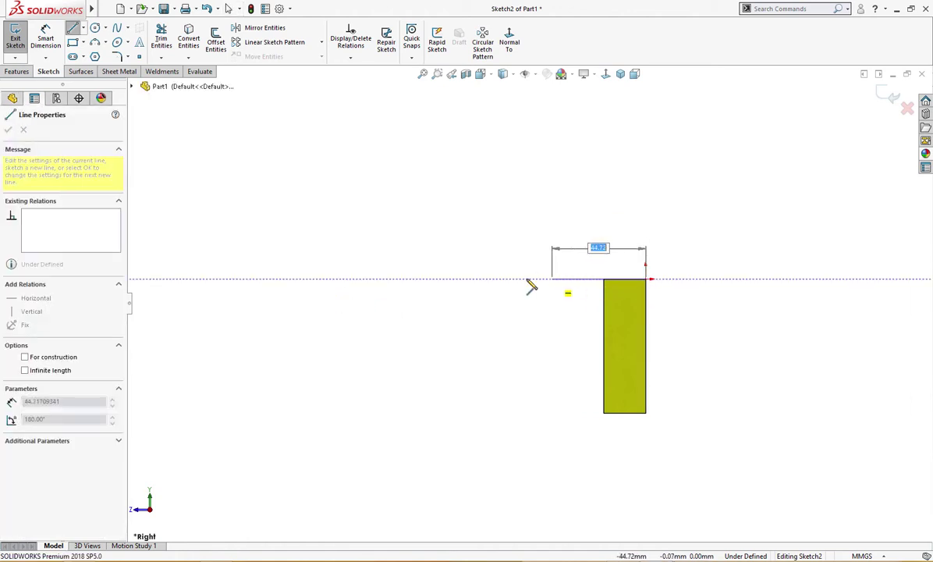
{"action": "left_click", "coordinate": [437, 281]}
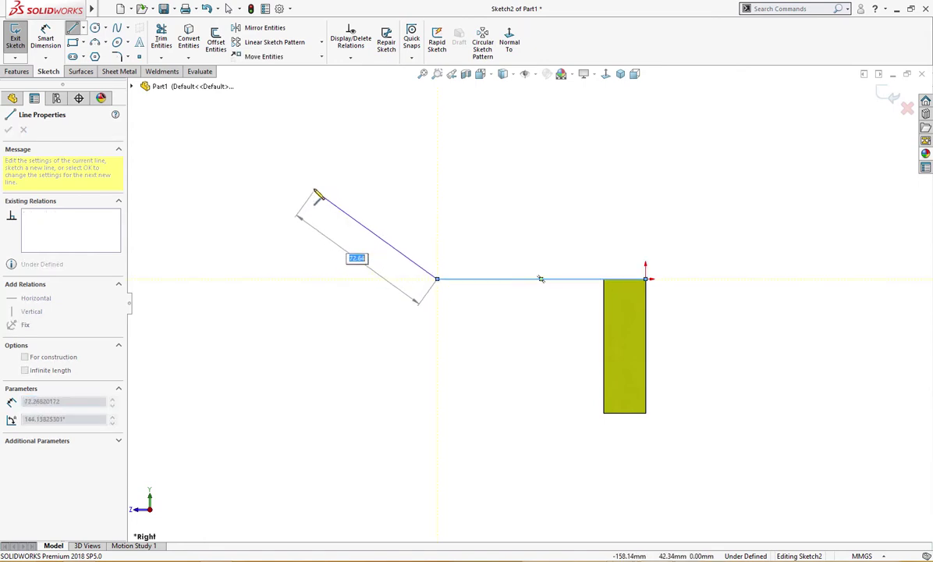
{"action": "double_click", "coordinate": [312, 182]}
{"action": "key", "text": "Escape"}
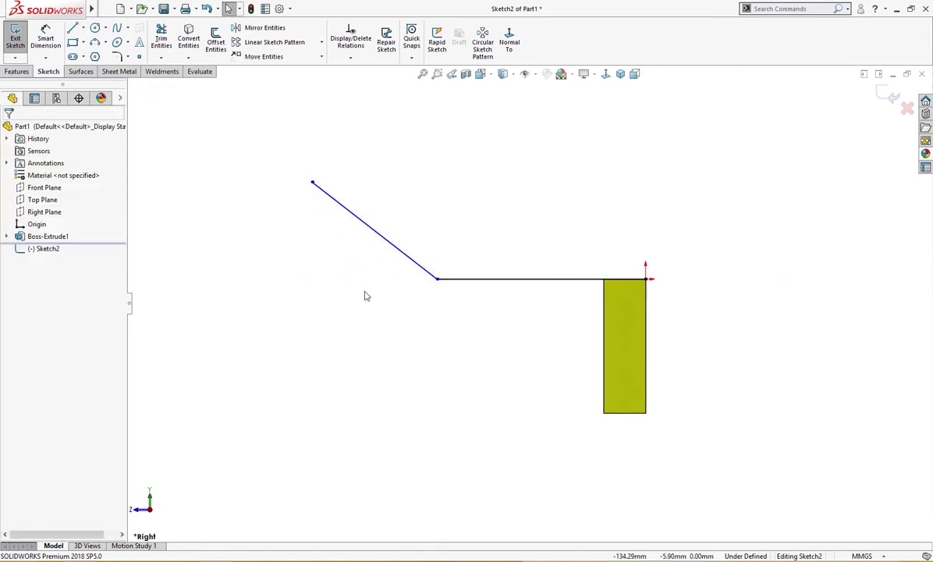
- Draw a perpendicular construction line from the middle of the angled arm
{"action": "mouse_move", "coordinate": [363, 290]}
{"action": "right_mouse_down"}
{"action": "mouse_move", "coordinate": [355, 295]}
{"action": "mouse_move", "coordinate": [367, 234]}
{"action": "right_mouse_up"}
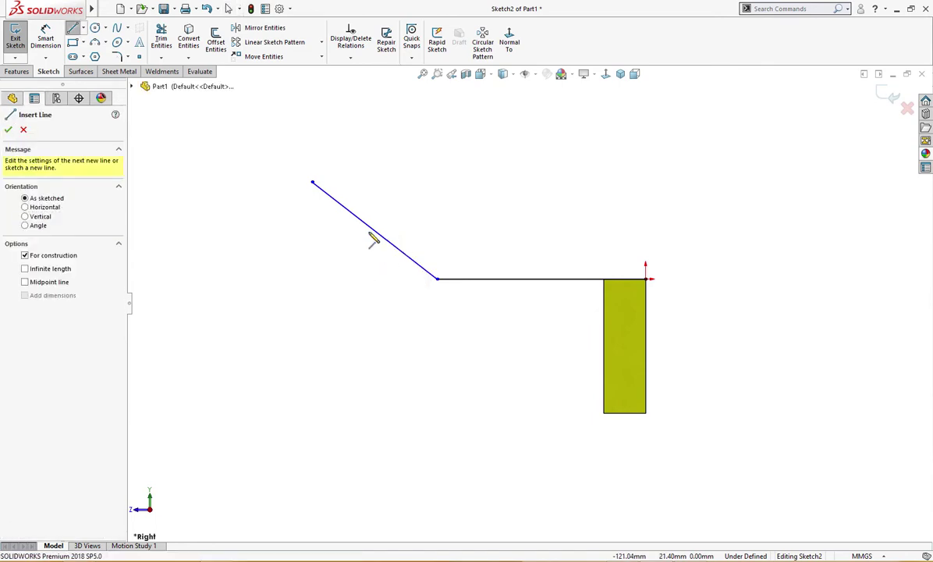
{"action": "left_click", "coordinate": [374, 232]}
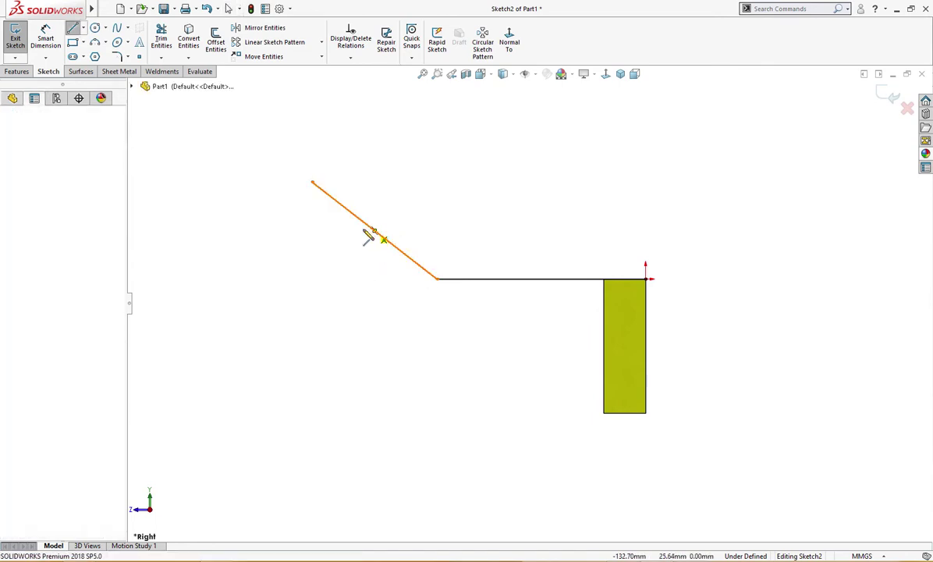
{"action": "left_click", "coordinate": [319, 289]}
{"action": "key", "text": "Escape"}
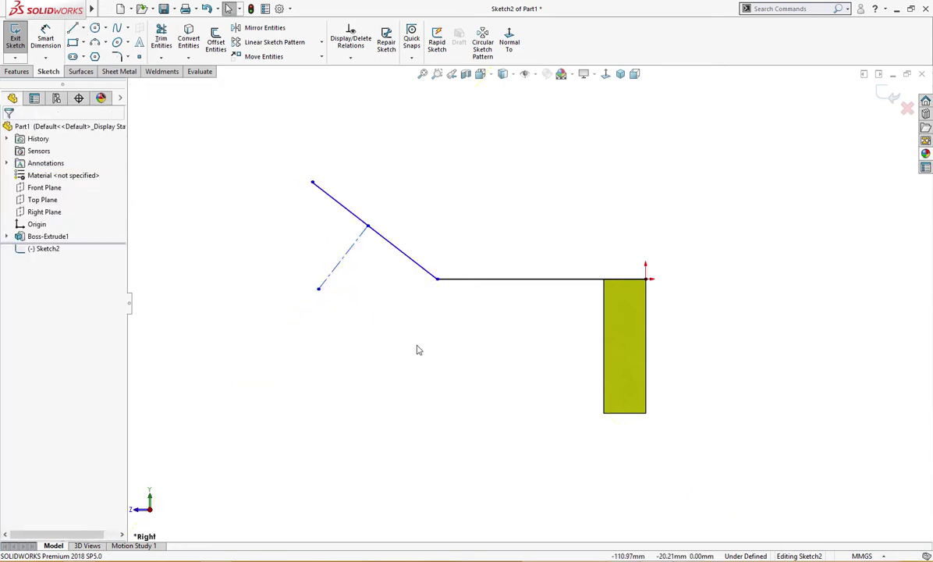
{"action": "right_click_drag", "start_coordinate": [417, 350], "coordinate": [415, 308]}
- Add a 45° arm angle and a 64 mm height dimension
{"action": "left_click", "coordinate": [341, 268]}
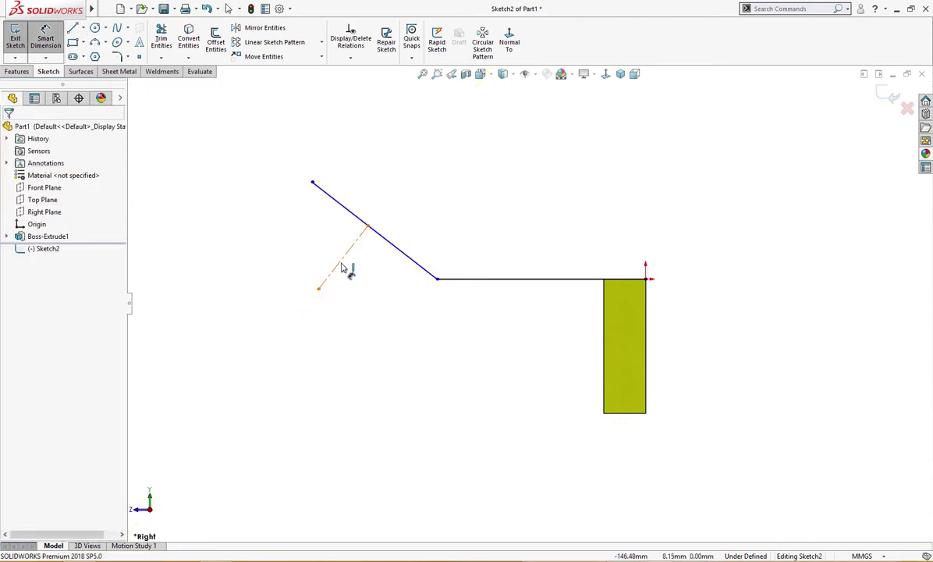
{"action": "left_click", "coordinate": [489, 280]}
{"action": "left_click", "coordinate": [499, 238]}
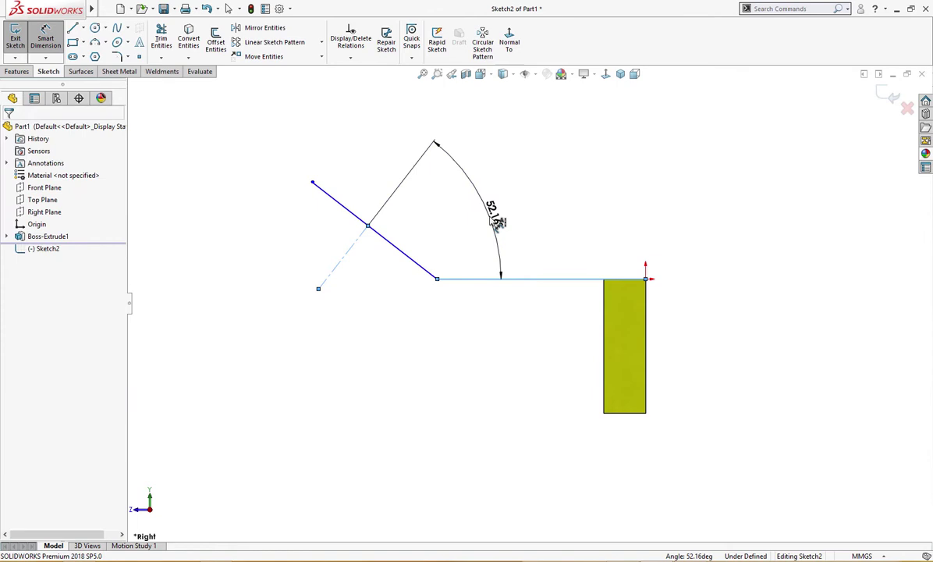
{"action": "type", "text": "45"}
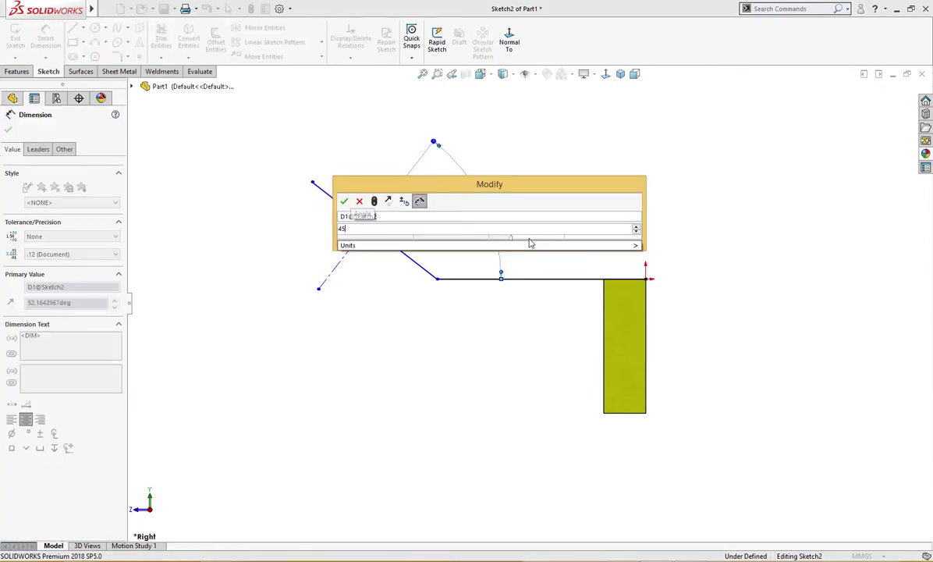
{"action": "key", "text": "Return"}
{"action": "key", "text": "Escape"}
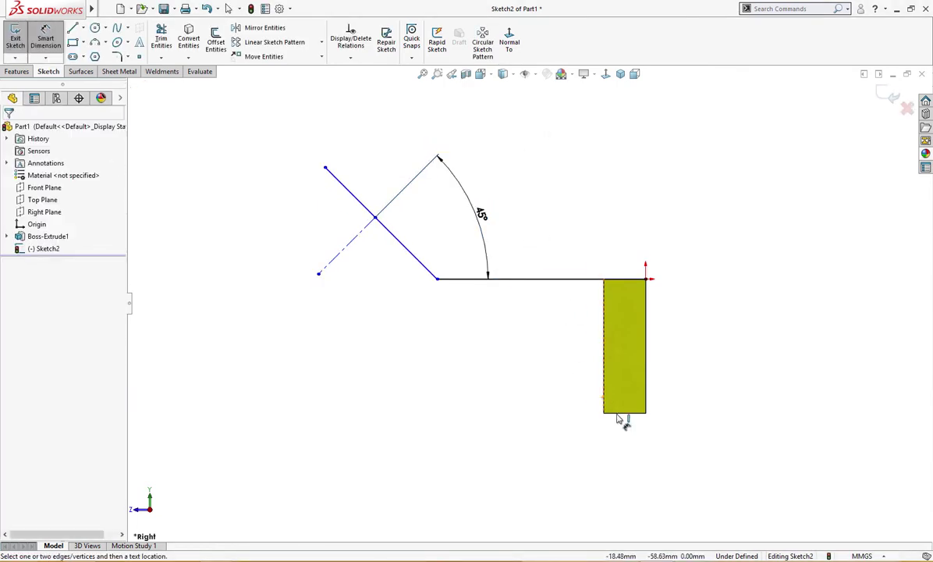
{"action": "left_click", "coordinate": [621, 415]}
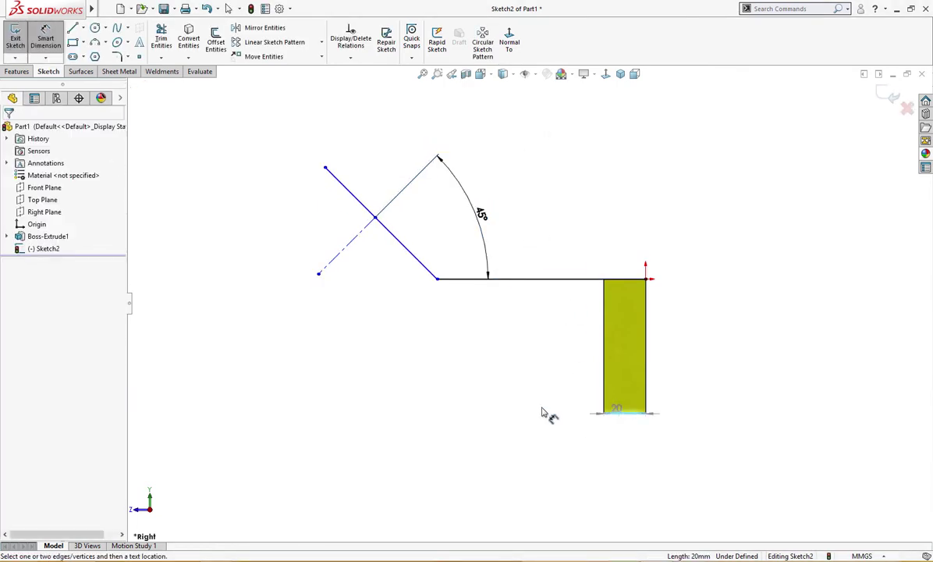
{"action": "left_click", "coordinate": [318, 273]}
{"action": "left_click", "coordinate": [278, 345]}
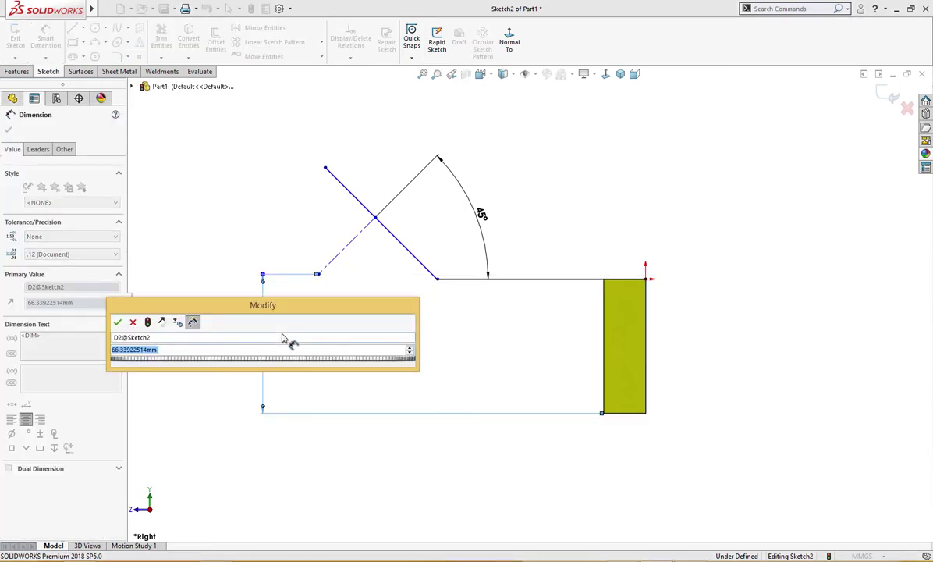
{"action": "type", "text": "64"}
{"action": "key", "text": "Return"}
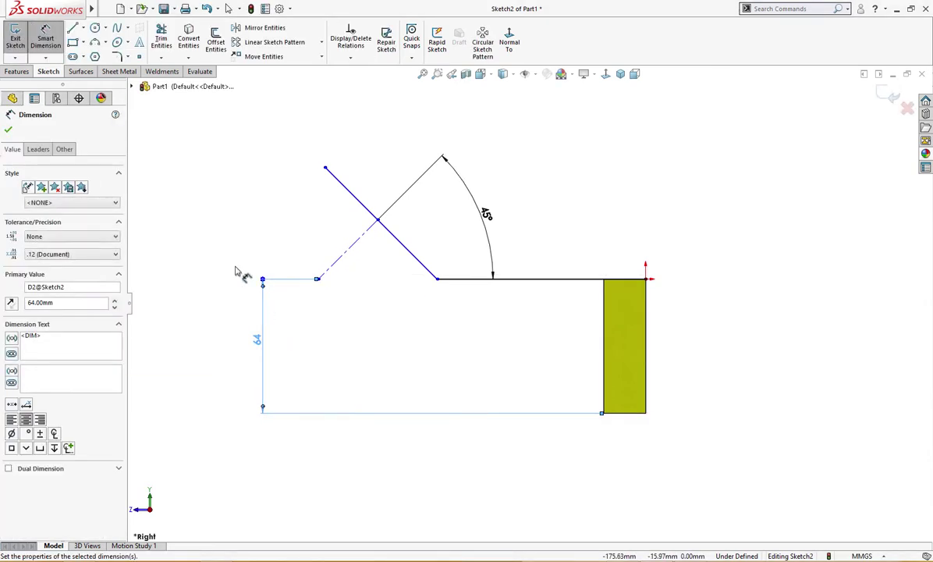
- Add the 146 mm overall width dimension
{"action": "left_click", "coordinate": [646, 396]}
{"action": "left_click", "coordinate": [318, 279]}
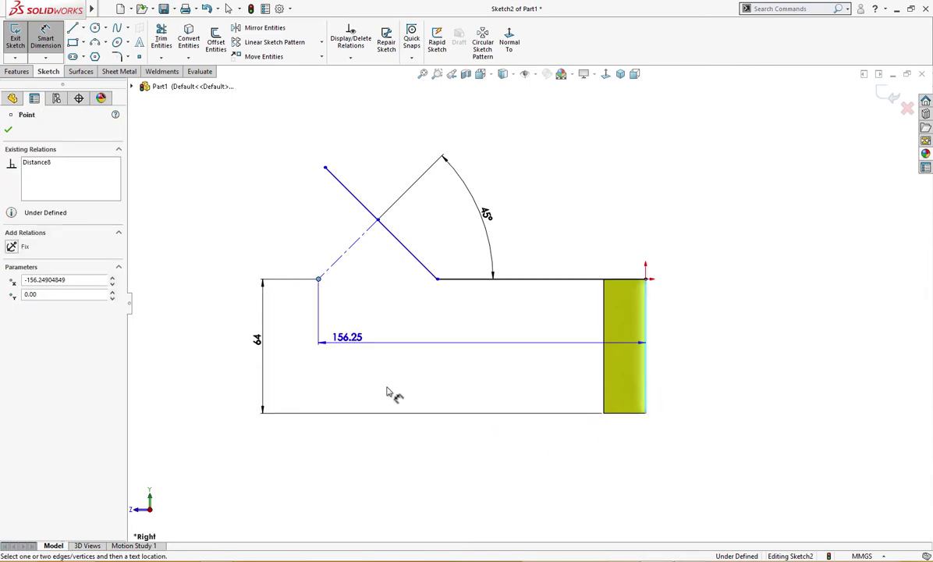
{"action": "left_click", "coordinate": [468, 450]}
{"action": "type", "text": "14"}
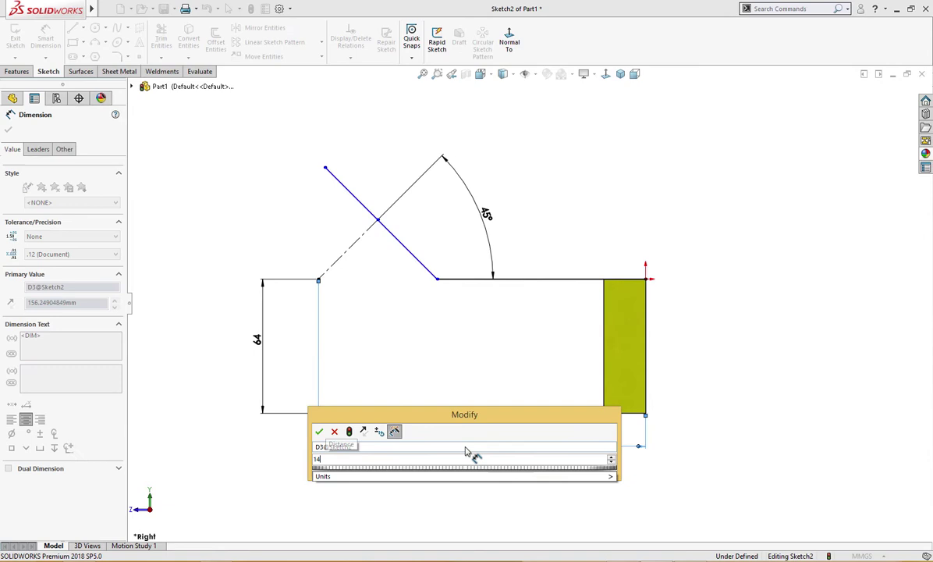
{"action": "type", "text": "6"}
{"action": "key", "text": "Return"}
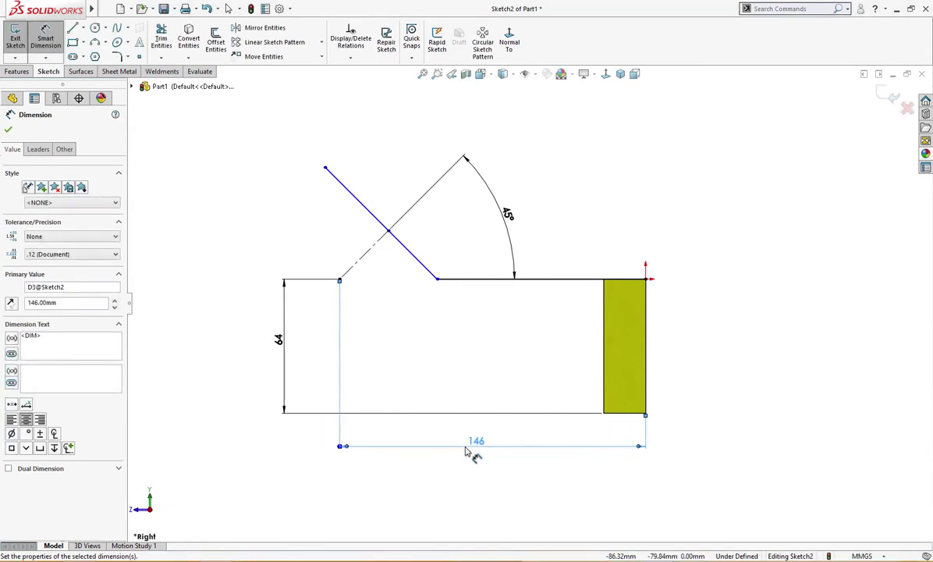
{"action": "left_click", "coordinate": [399, 312]}
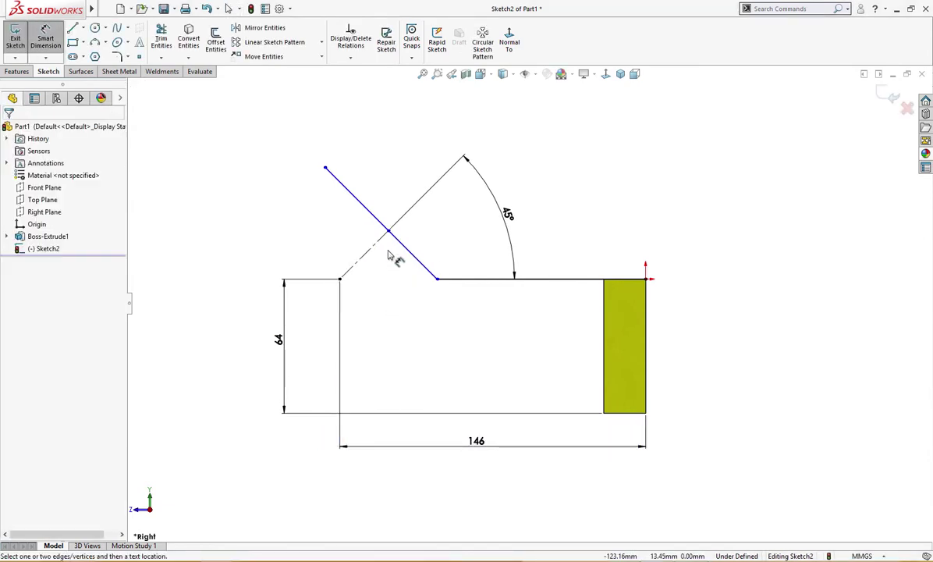
- Dimension the rib construction line to 44 mm (32+12)
{"action": "left_click", "coordinate": [363, 254]}
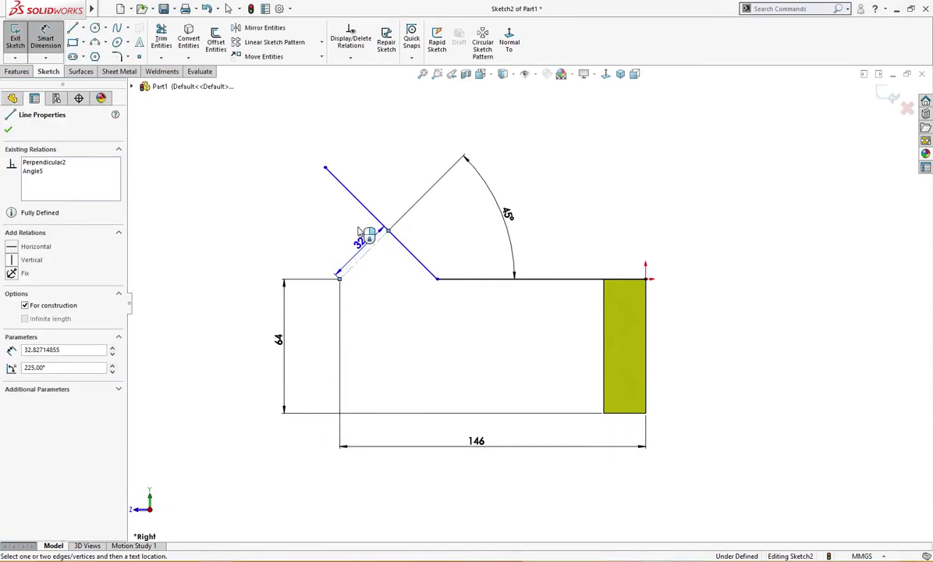
{"action": "left_click", "coordinate": [325, 168]}
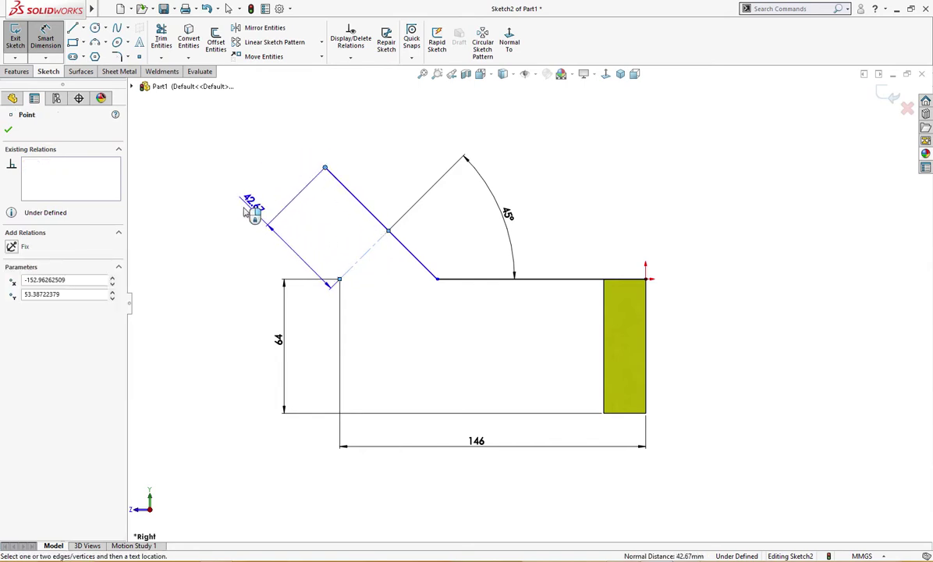
{"action": "key", "text": "Escape"}
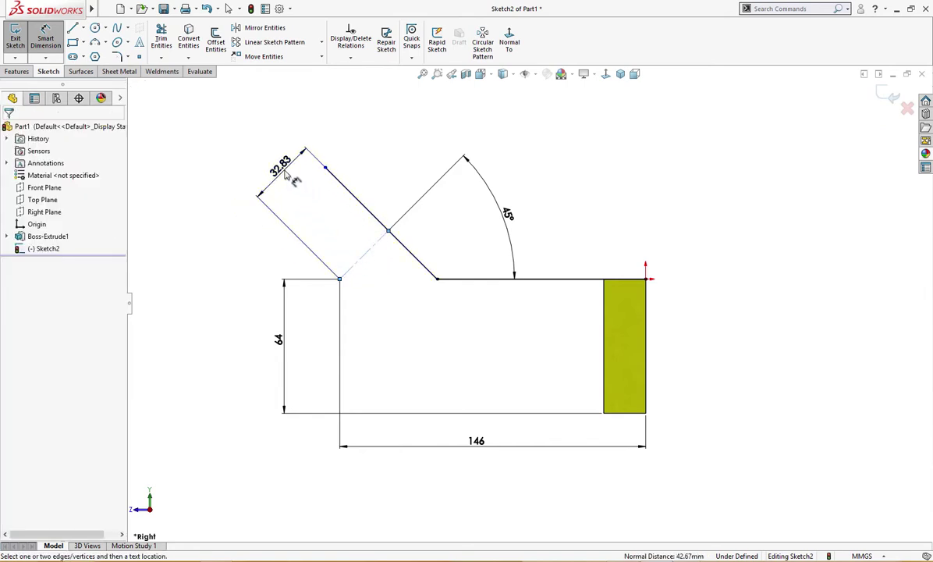
{"action": "left_click", "coordinate": [292, 178]}
{"action": "type", "text": "32"}
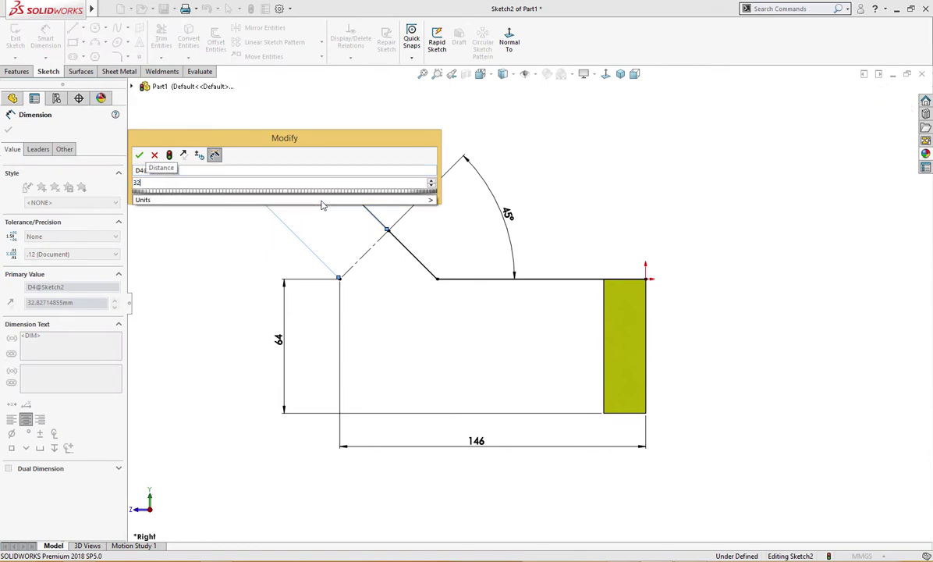
{"action": "type", "text": "+12"}
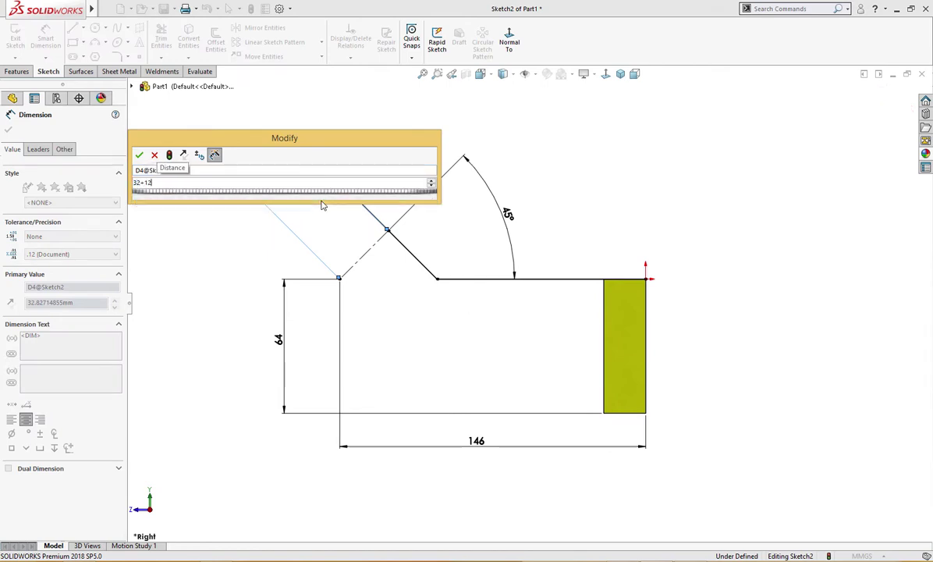
{"action": "key", "text": "Return"}
{"action": "left_click", "coordinate": [344, 225]}
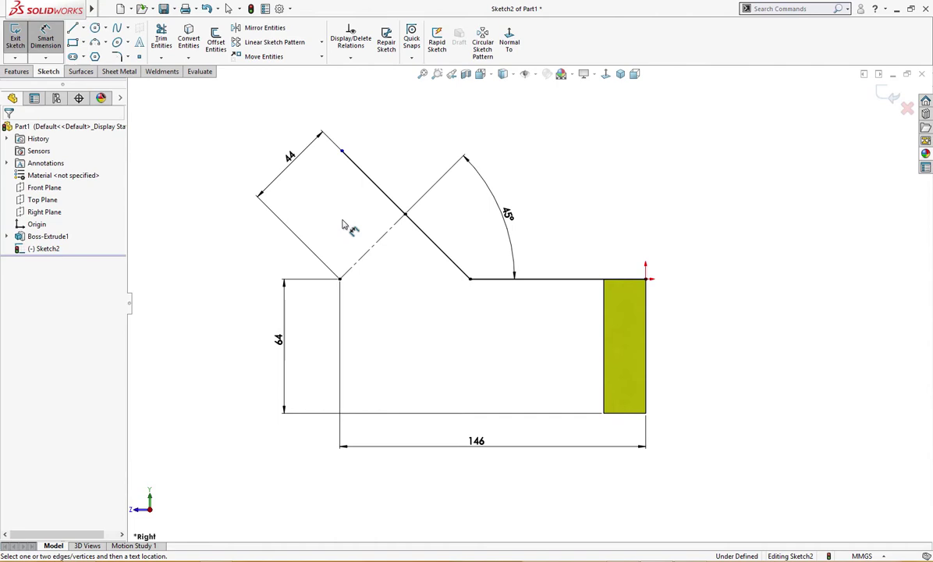
{"action": "key", "text": "Escape"}
- Position the arm's sketch point 64 mm from the construction line, fully defining the sketch
{"action": "mouse_move", "coordinate": [342, 150]}
{"action": "left_mouse_down"}
{"action": "mouse_move", "coordinate": [371, 182]}
{"action": "mouse_move", "coordinate": [348, 158]}
{"action": "left_mouse_up"}
{"action": "mouse_move", "coordinate": [343, 226]}
{"action": "right_mouse_down"}
{"action": "mouse_move", "coordinate": [355, 202]}
{"action": "mouse_move", "coordinate": [349, 165]}
{"action": "right_mouse_up"}
{"action": "left_click", "coordinate": [348, 158]}
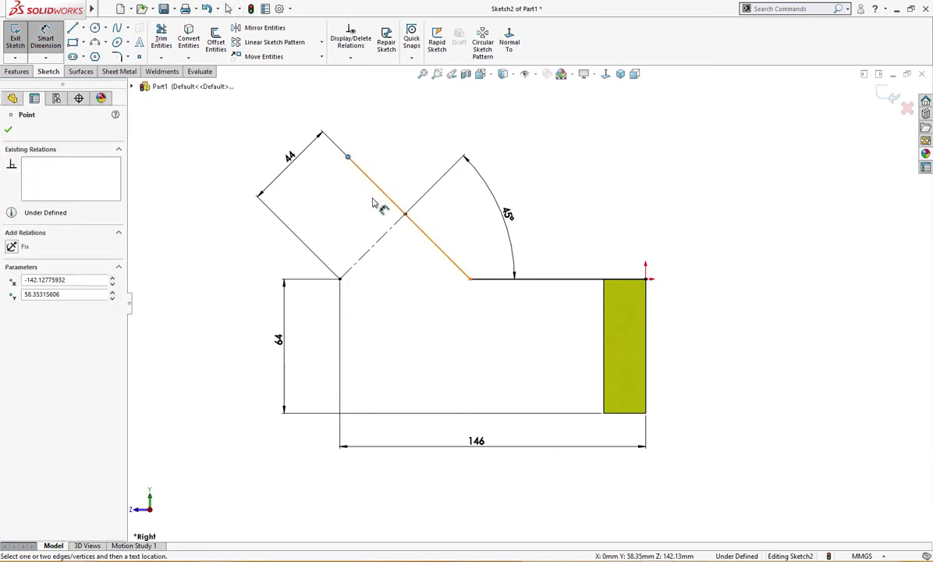
{"action": "left_click", "coordinate": [383, 236]}
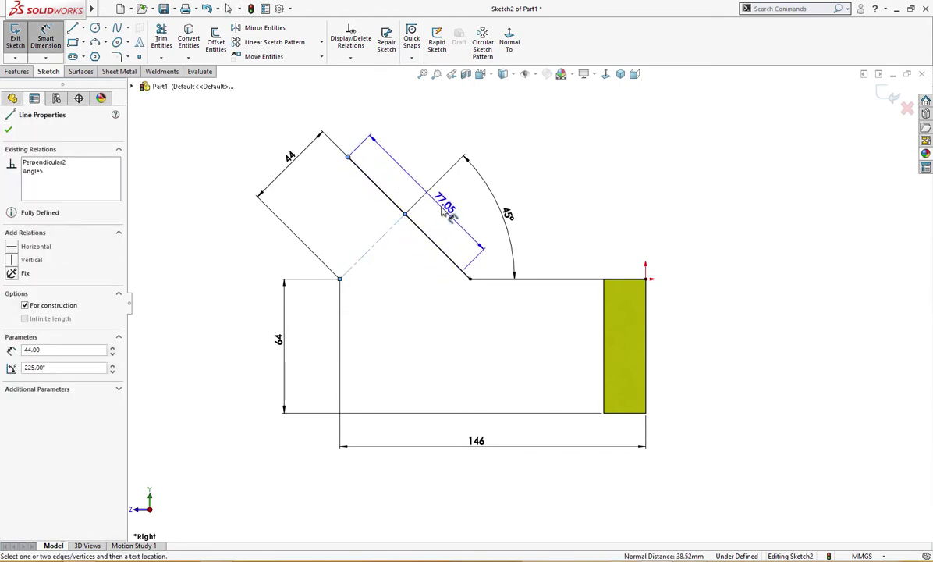
{"action": "left_click", "coordinate": [449, 214]}
{"action": "type", "text": "64"}
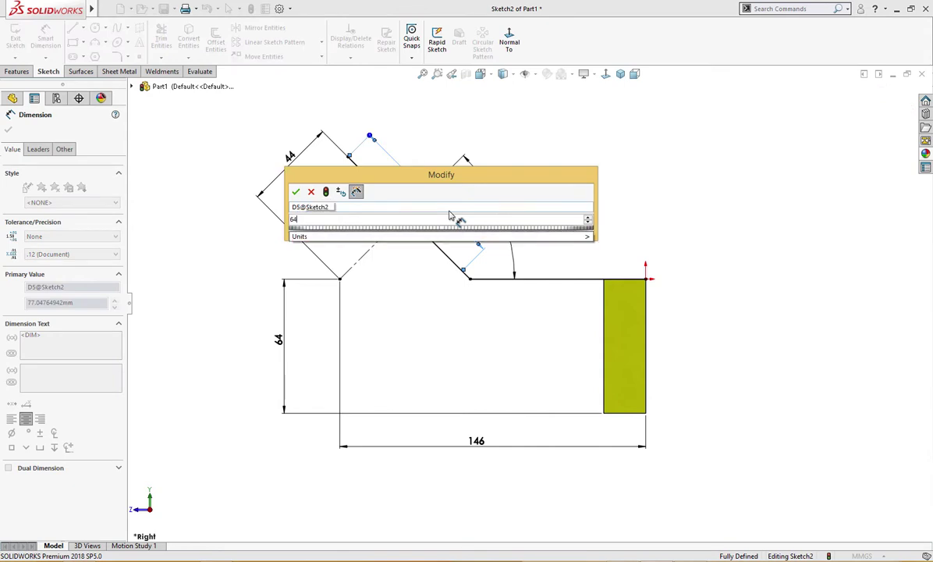
{"action": "key", "text": "Return"}
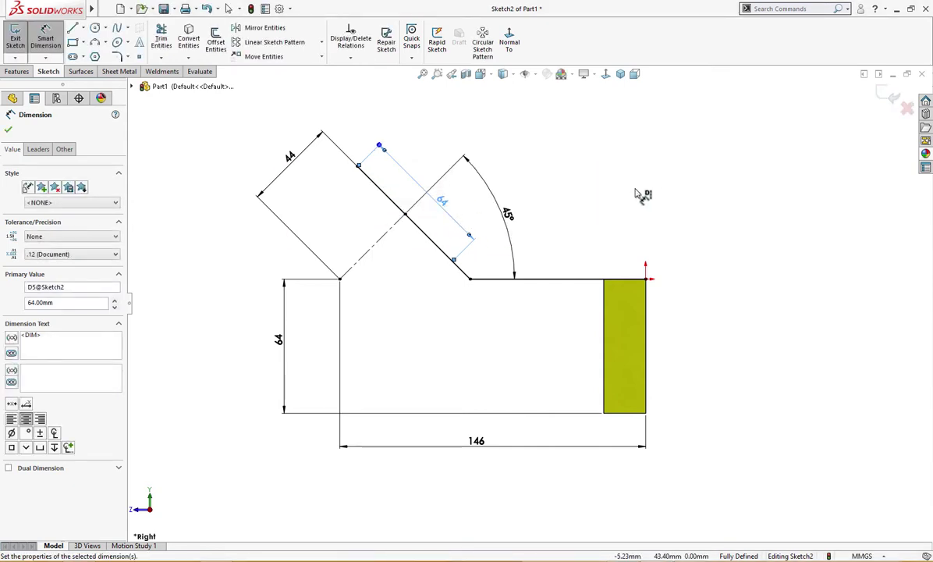
{"action": "left_click", "coordinate": [470, 280]}
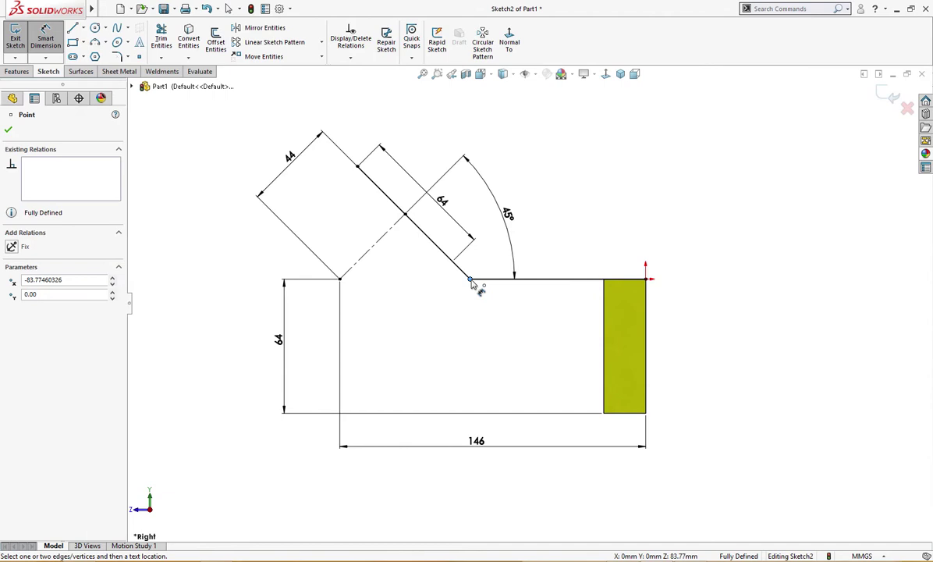
{"action": "key", "text": "Escape"}
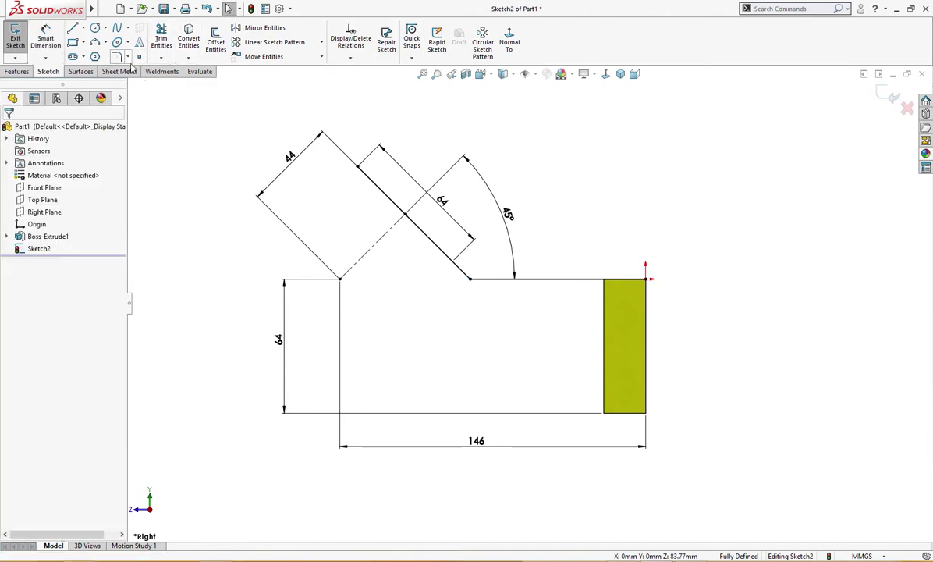
- Add an R15 sketch fillet at the arm-to-horizontal corner
{"action": "left_click", "coordinate": [118, 57]}
{"action": "left_click", "coordinate": [470, 279]}
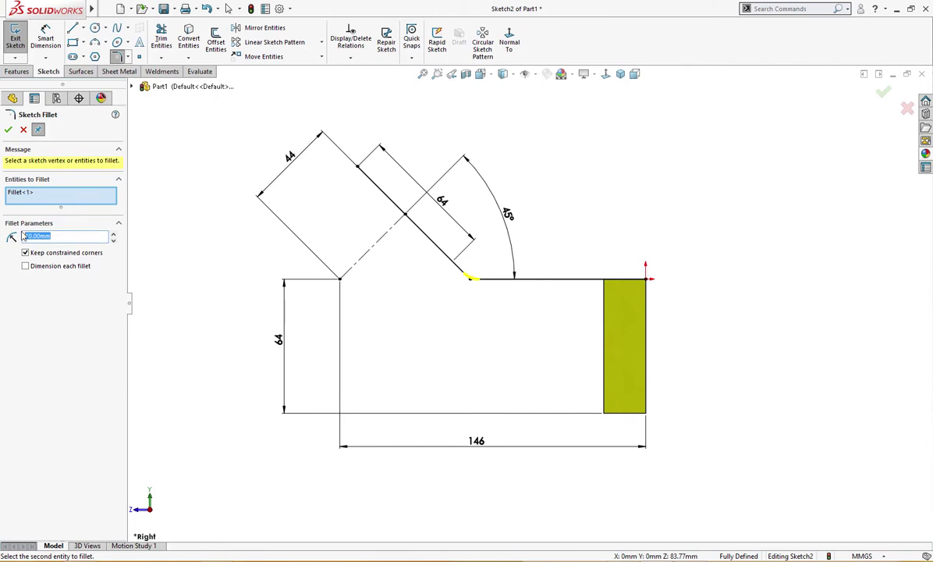
{"action": "left_click", "coordinate": [8, 129]}
{"action": "scroll", "coordinate": [428, 349], "scroll_direction": "up", "scroll_amount": 2}
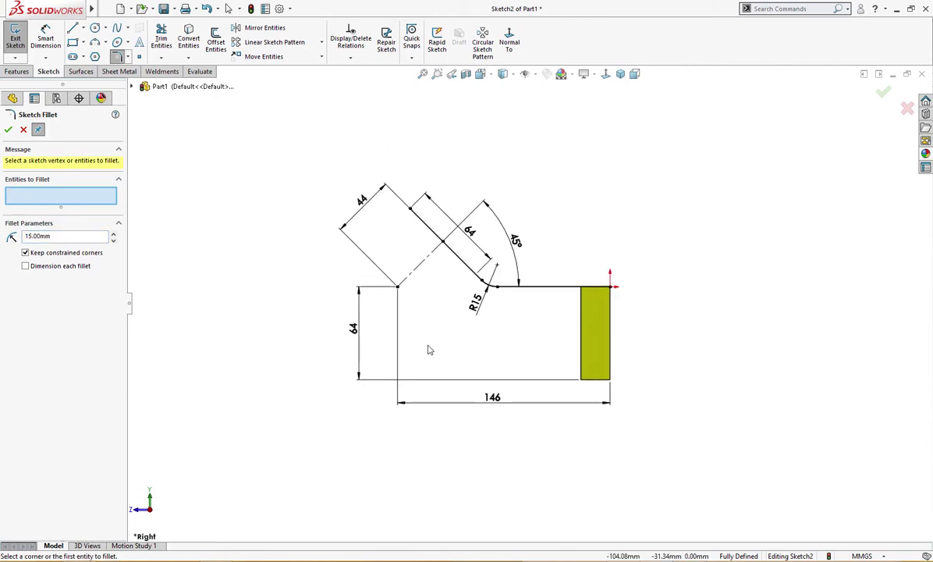
{"action": "right_click_drag", "start_coordinate": [687, 302], "coordinate": [694, 328]}
{"action": "key", "text": "s"}
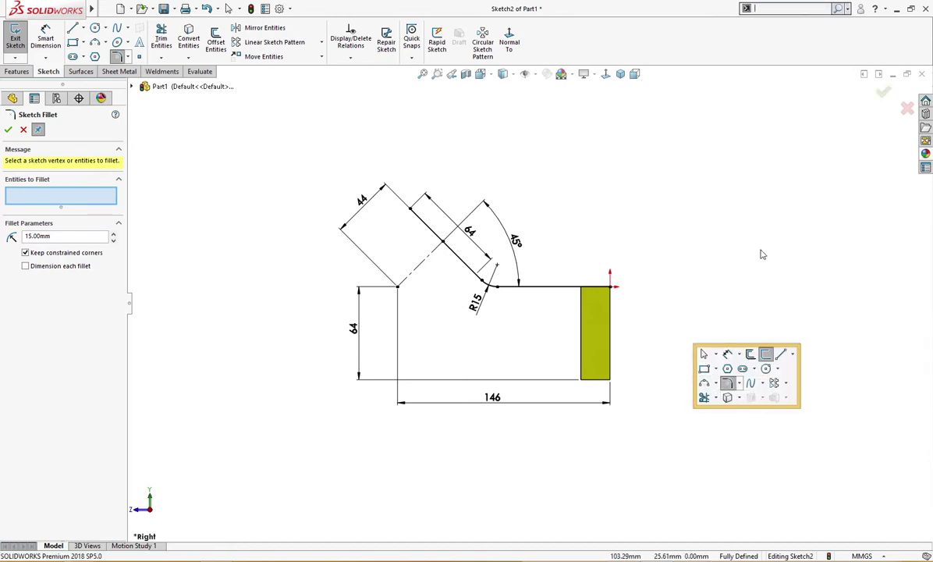
{"action": "left_click", "coordinate": [8, 130]}
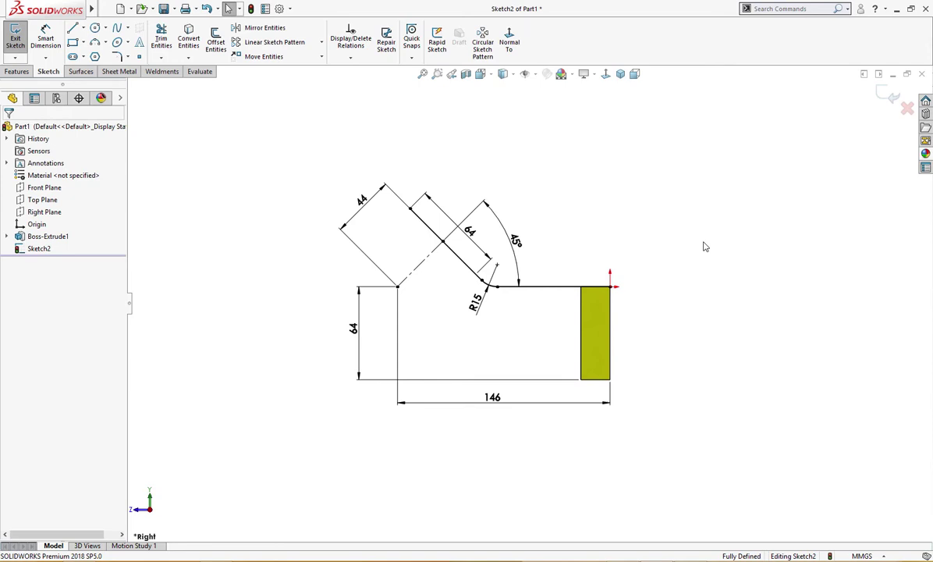
- Extrude the arm as a 12 mm thin feature, Mid Plane, 64 mm deep
{"action": "key", "text": "s"}
{"action": "left_click", "coordinate": [765, 340]}
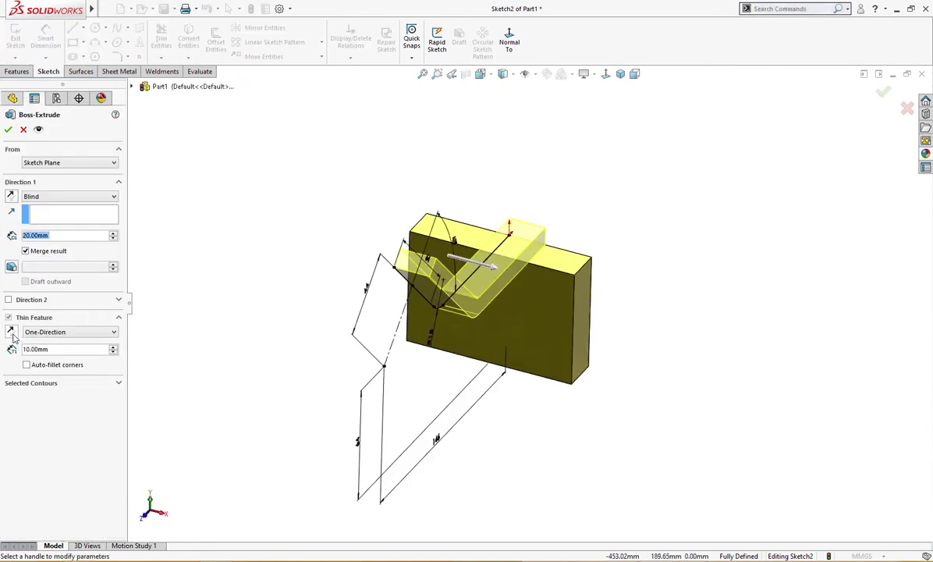
{"action": "left_click", "coordinate": [11, 333]}
{"action": "left_click_drag", "start_coordinate": [57, 353], "coordinate": [4, 351]}
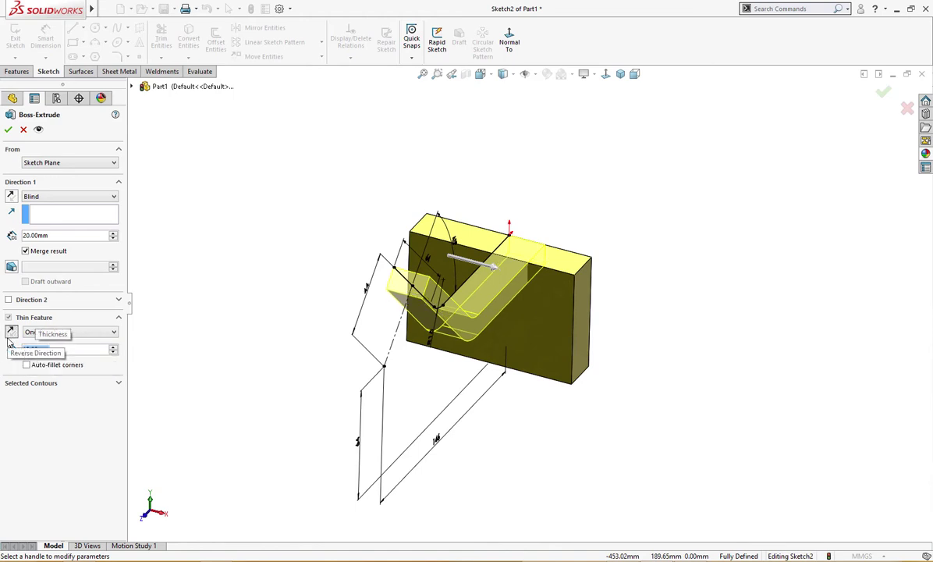
{"action": "type", "text": "12.00mm"}
{"action": "left_click", "coordinate": [49, 196]}
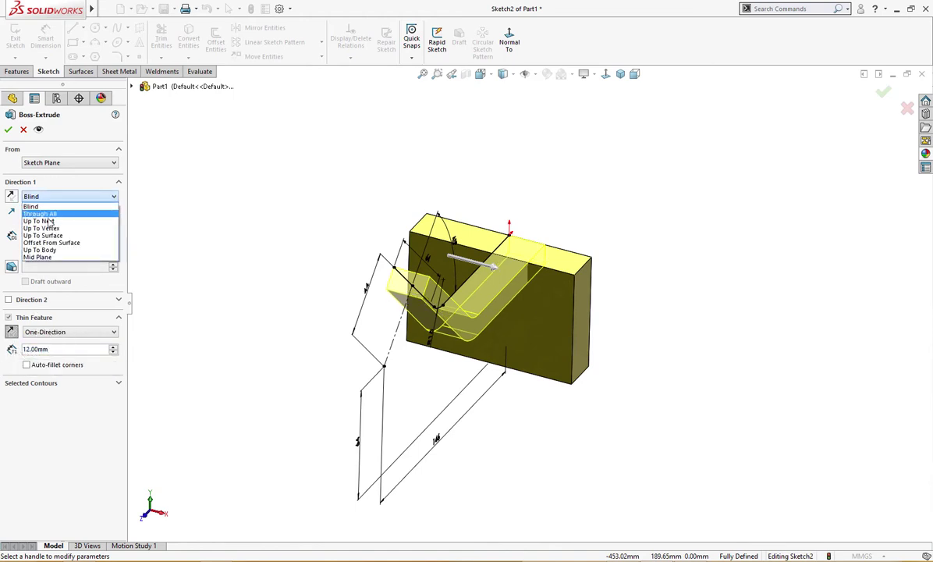
{"action": "left_click", "coordinate": [37, 257]}
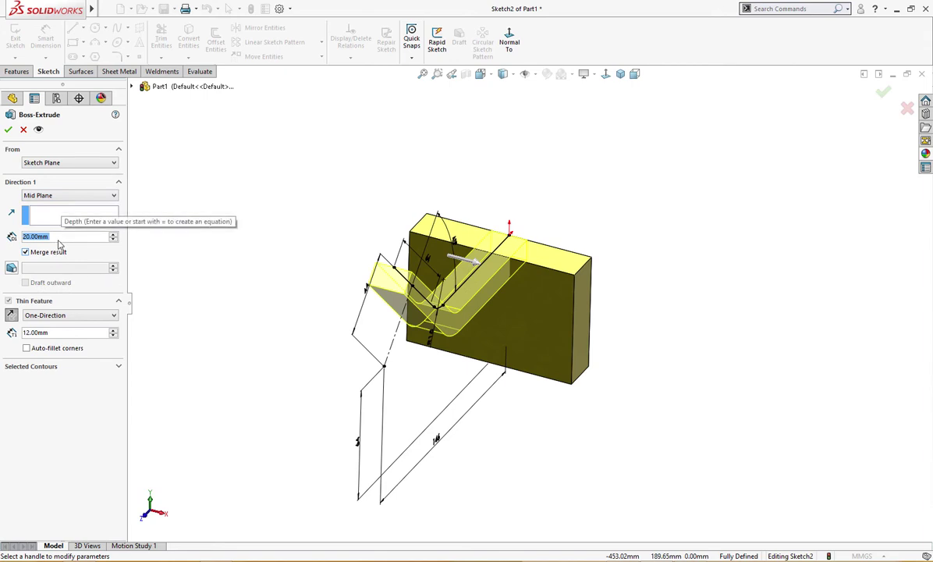
{"action": "type", "text": "64"}
{"action": "key", "text": "Return"}
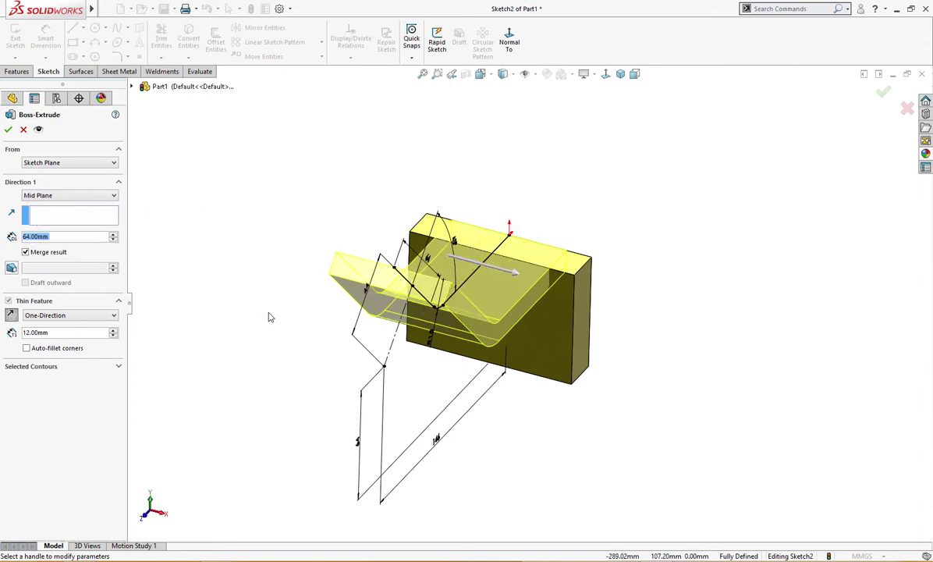
{"action": "mouse_move", "coordinate": [268, 317]}
{"action": "middle_mouse_down"}
{"action": "mouse_move", "coordinate": [277, 296]}
{"action": "mouse_move", "coordinate": [255, 296]}
{"action": "middle_mouse_up"}
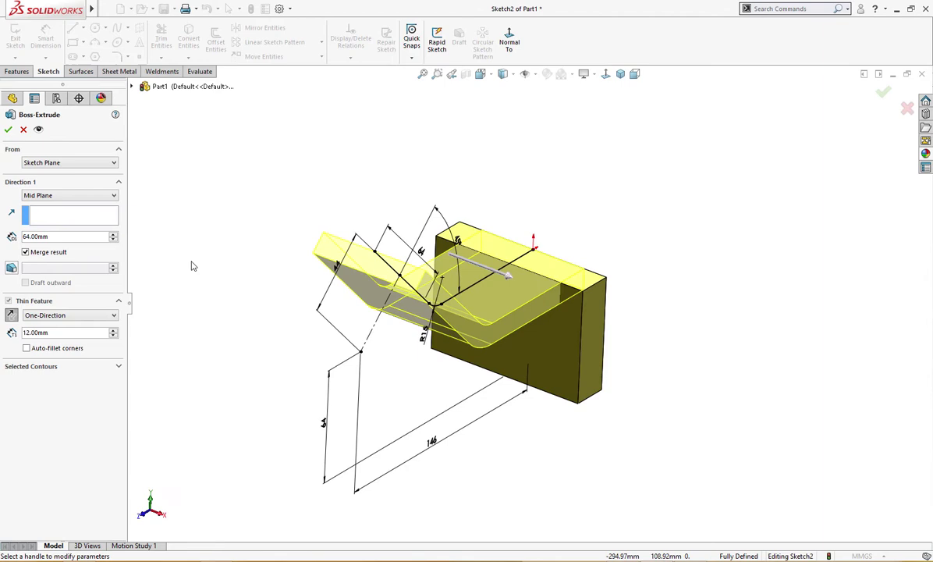
- Accept the thin arm, then full-round fillet its free end across both side faces and top face
{"action": "left_click", "coordinate": [8, 130]}
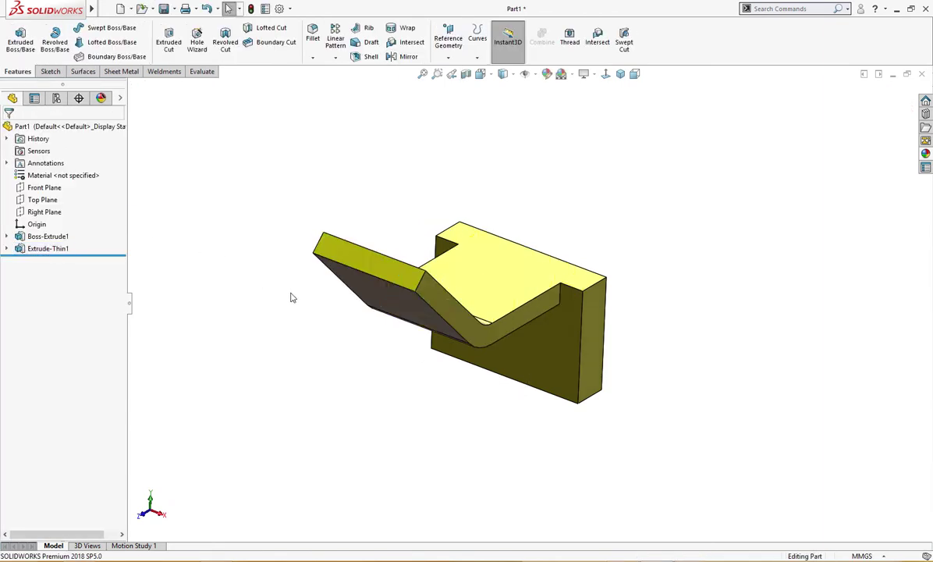
{"action": "middle_click_drag", "start_coordinate": [292, 298], "coordinate": [268, 222]}
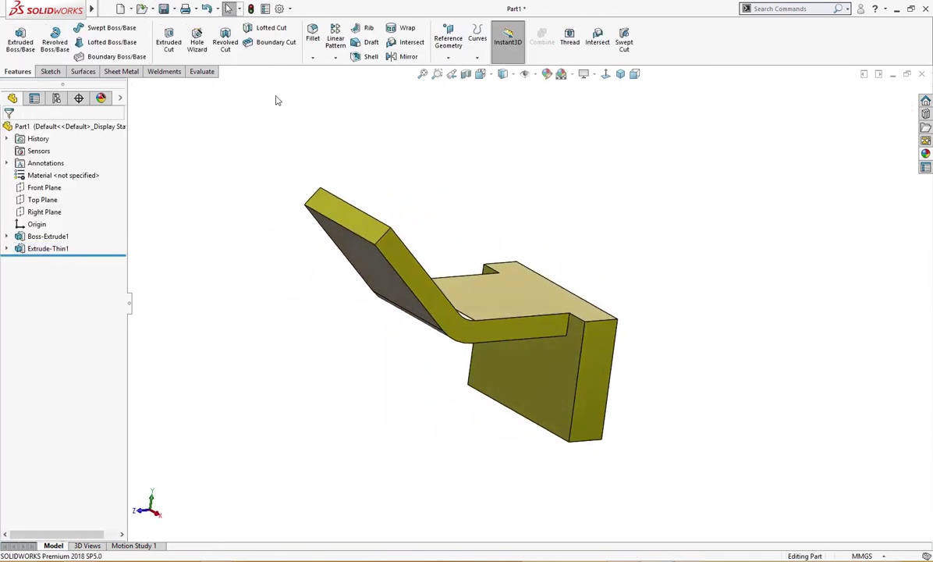
{"action": "left_click", "coordinate": [313, 38]}
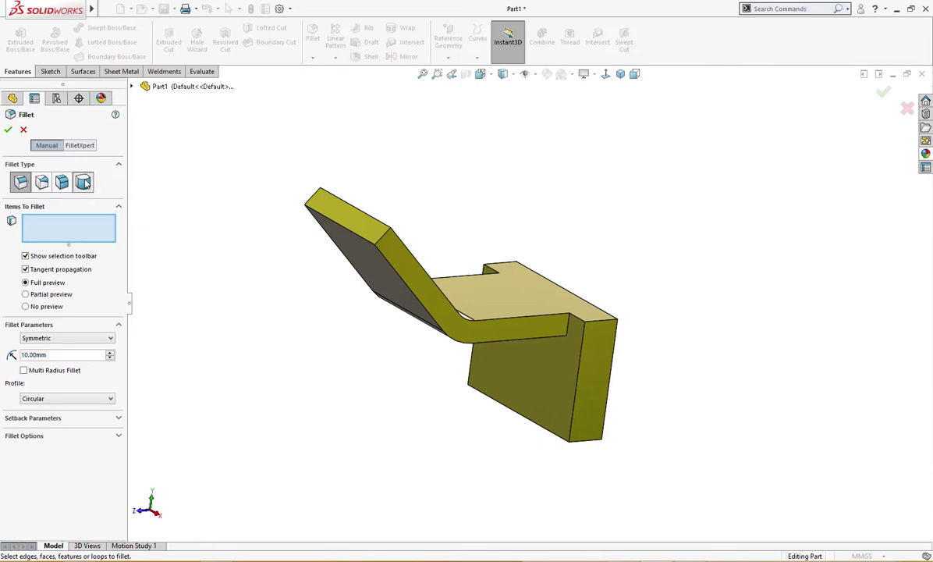
{"action": "left_click", "coordinate": [83, 182]}
{"action": "left_click", "coordinate": [399, 258]}
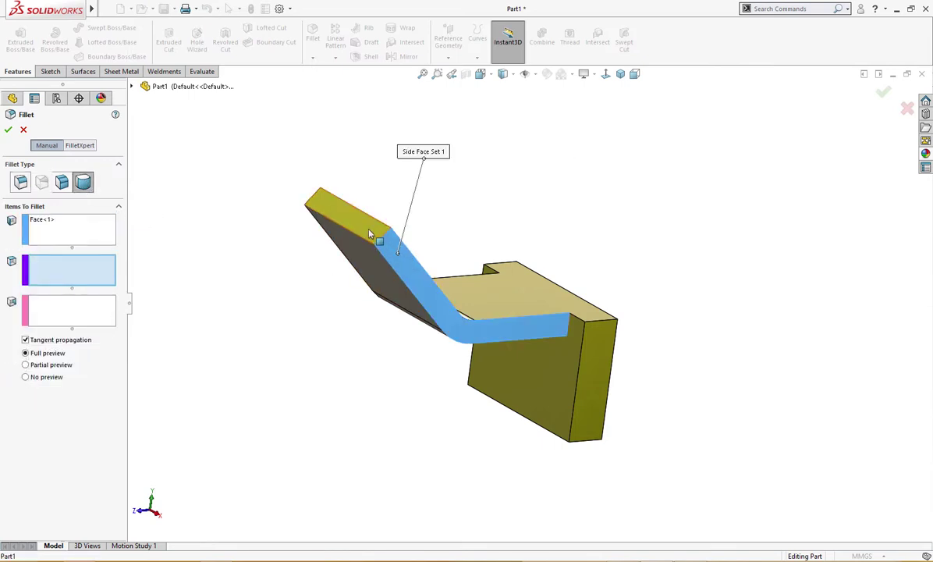
{"action": "left_click", "coordinate": [370, 234]}
{"action": "middle_click_drag", "start_coordinate": [345, 219], "coordinate": [446, 296]}
{"action": "left_click", "coordinate": [437, 285]}
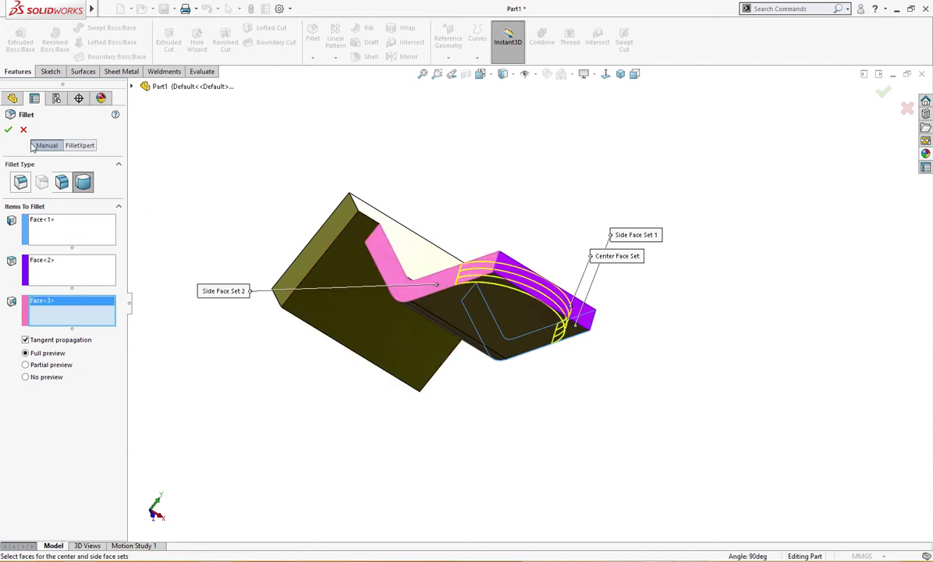
{"action": "left_click", "coordinate": [9, 130]}
{"action": "middle_click_drag", "start_coordinate": [192, 208], "coordinate": [295, 187]}
{"action": "left_click", "coordinate": [438, 246]}
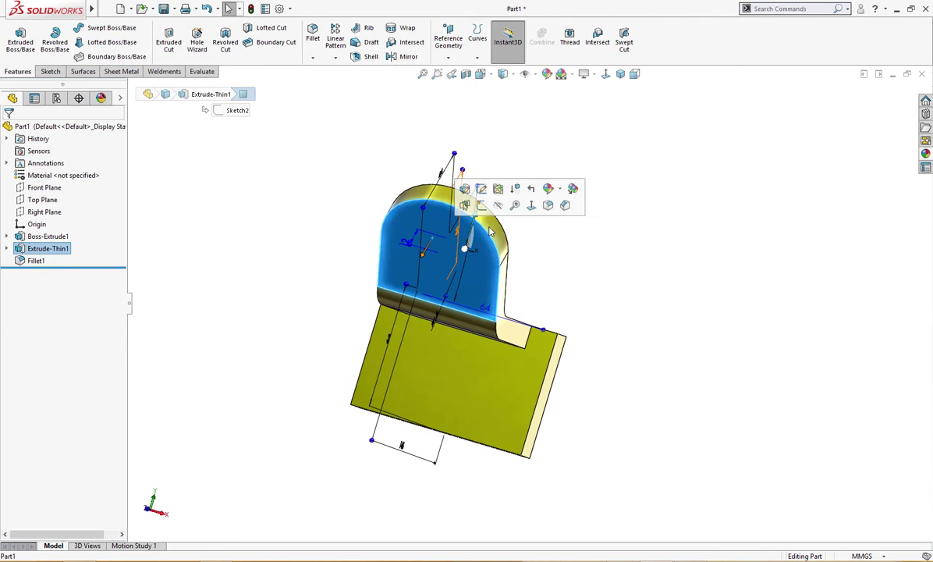
- Sketch a Ø52 circle centred on the arm's rounded end face
{"action": "left_click", "coordinate": [482, 205]}
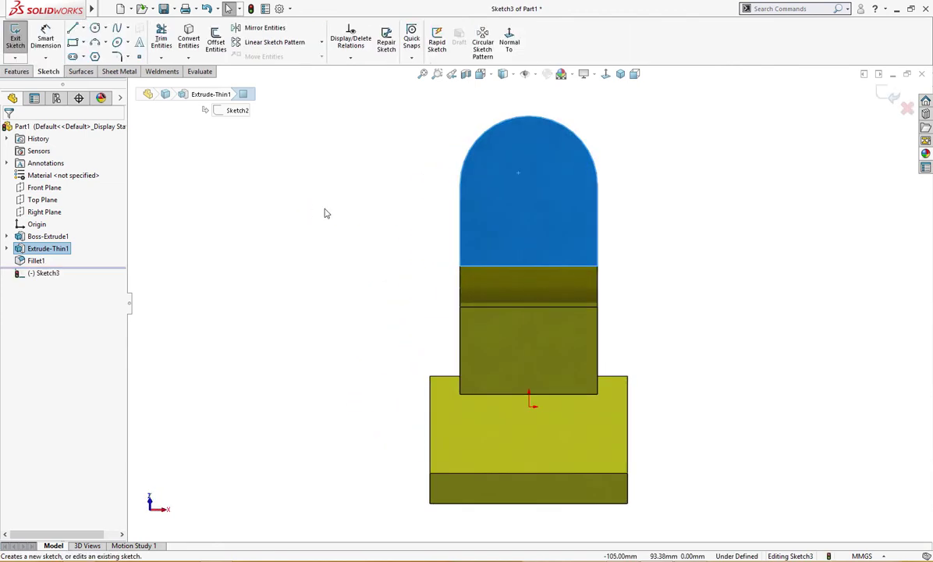
{"action": "key", "text": "c"}
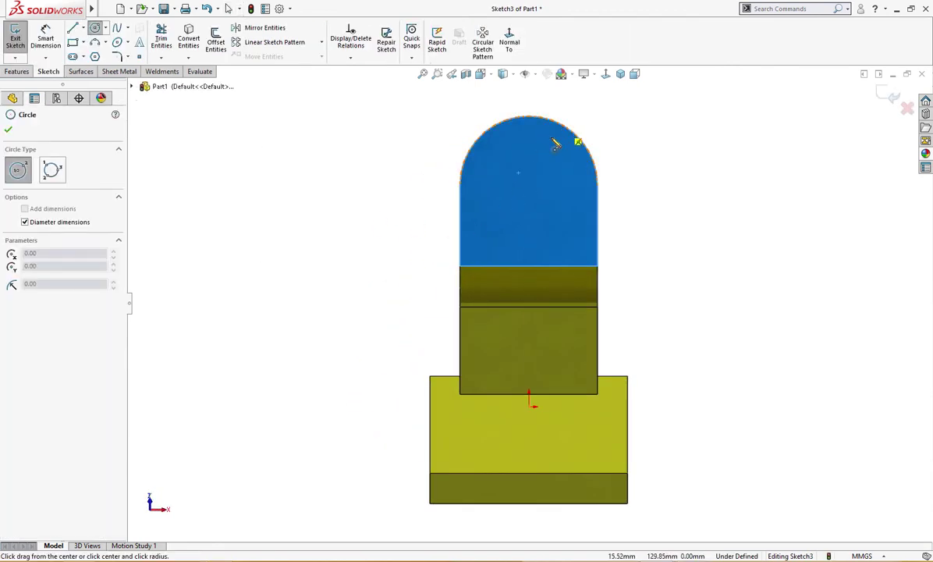
{"action": "left_click", "coordinate": [529, 185]}
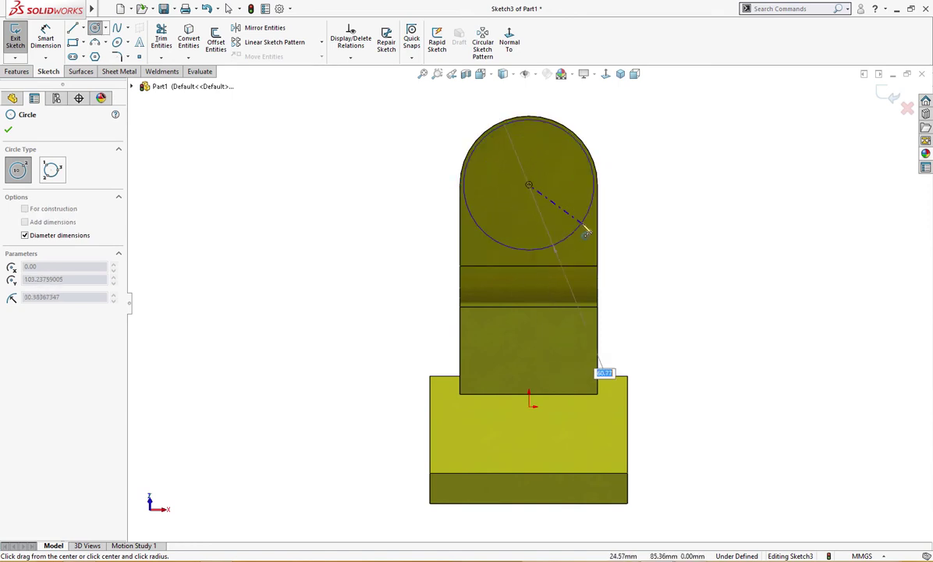
{"action": "key", "text": "Return"}
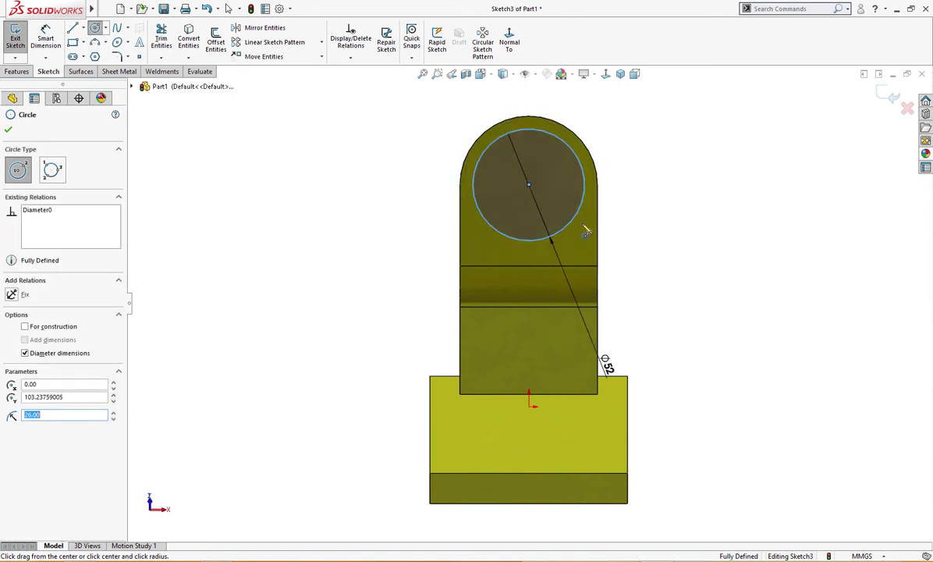
{"action": "key", "text": "Escape"}
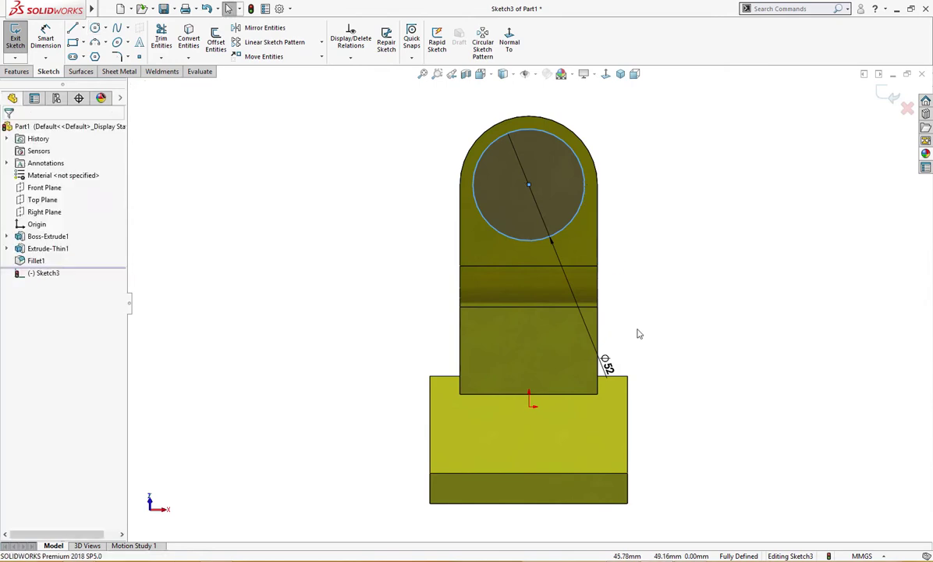
{"action": "left_click_drag", "start_coordinate": [606, 365], "coordinate": [629, 214]}
- Extrude the Ø52 circle up to vertex Point6 of Sketch2, creating the Boss-Extrude2 cylinder
{"action": "key", "text": "s"}
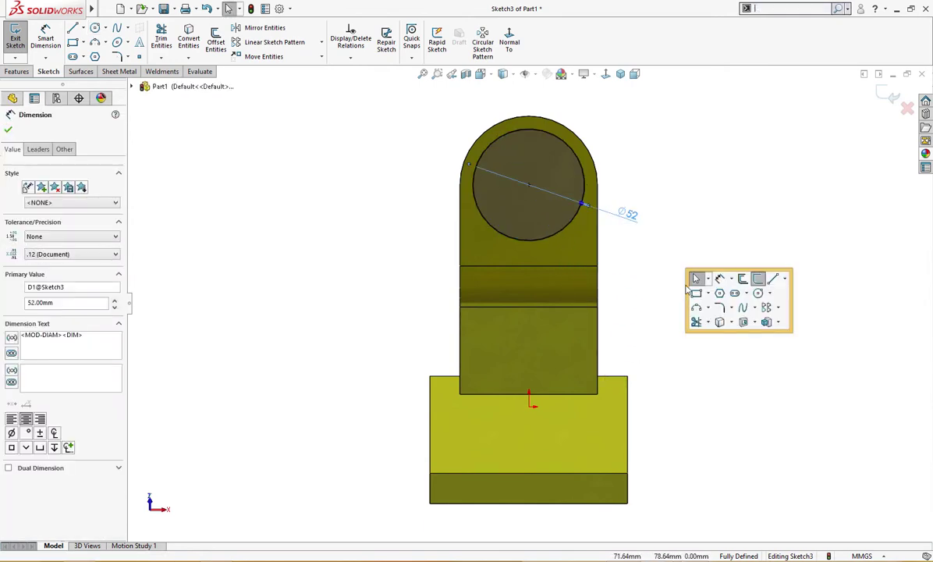
{"action": "left_click", "coordinate": [765, 323]}
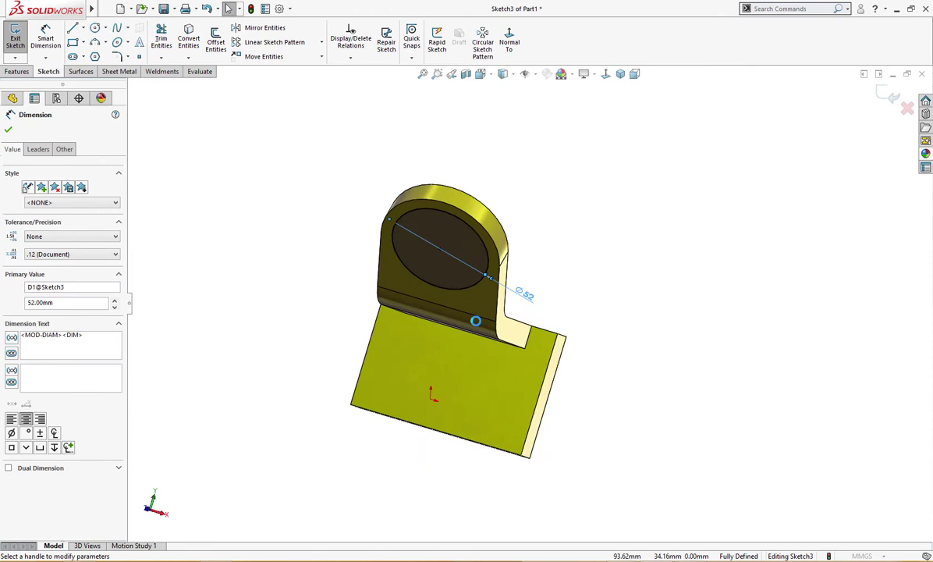
{"action": "left_click", "coordinate": [131, 88]}
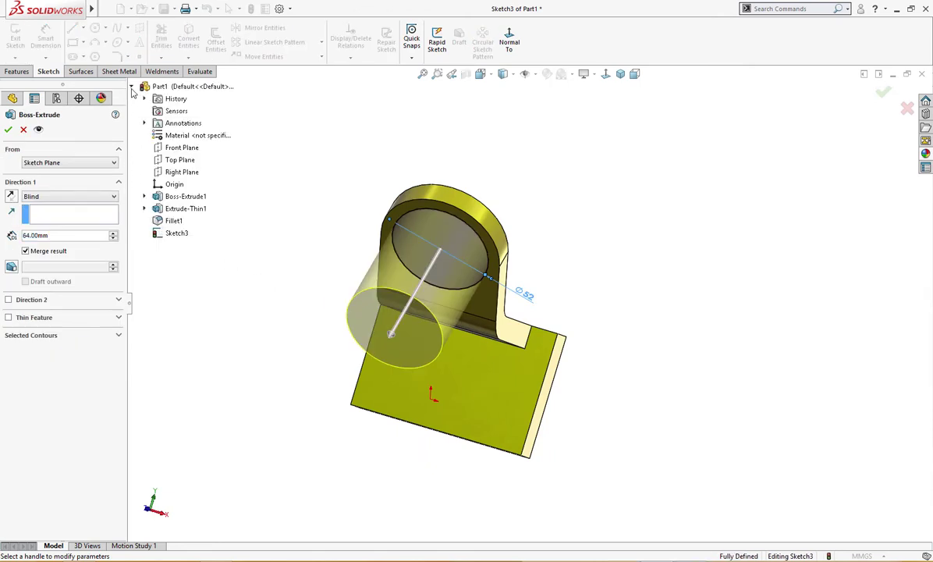
{"action": "left_click", "coordinate": [144, 209]}
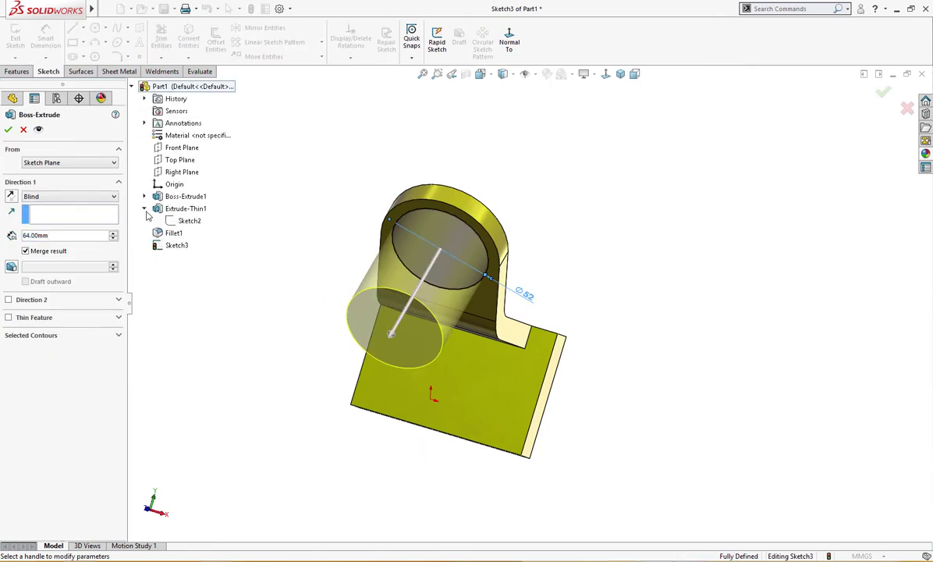
{"action": "right_click", "coordinate": [198, 223]}
{"action": "left_click", "coordinate": [222, 241]}
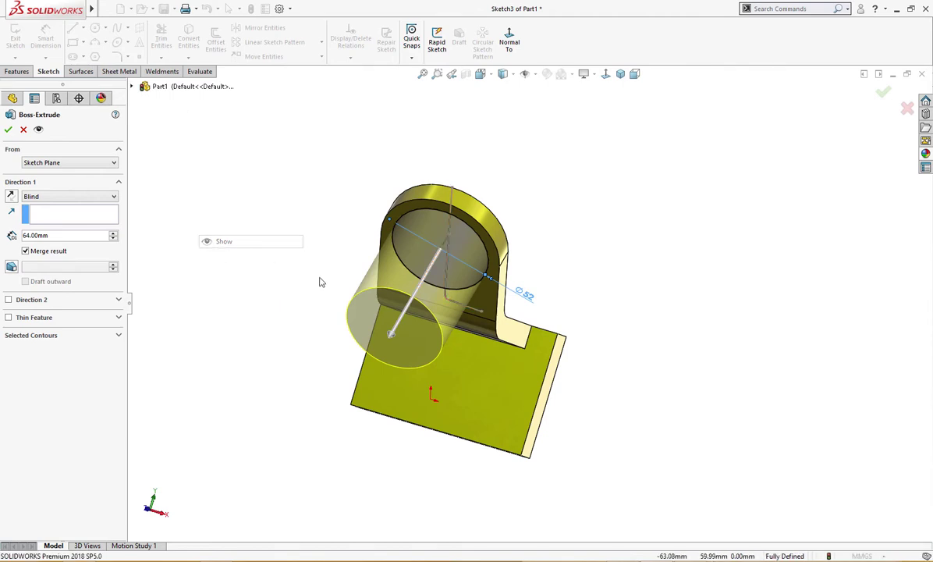
{"action": "mouse_move", "coordinate": [319, 281]}
{"action": "middle_mouse_down"}
{"action": "mouse_move", "coordinate": [290, 280]}
{"action": "mouse_move", "coordinate": [338, 306]}
{"action": "middle_mouse_up"}
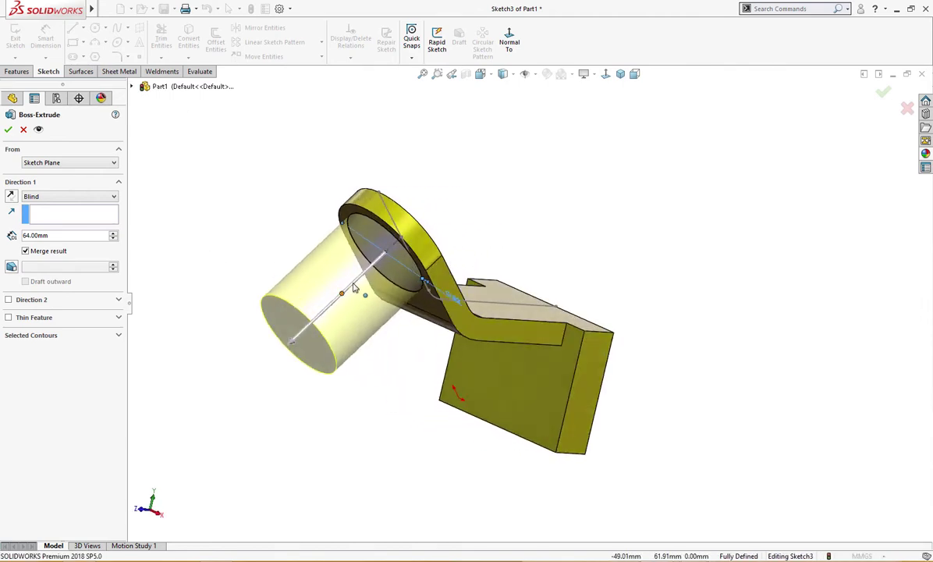
{"action": "left_click", "coordinate": [342, 295]}
{"action": "mouse_move", "coordinate": [308, 308]}
{"action": "middle_mouse_down"}
{"action": "mouse_move", "coordinate": [323, 334]}
{"action": "mouse_move", "coordinate": [327, 318]}
{"action": "mouse_move", "coordinate": [257, 310]}
{"action": "mouse_move", "coordinate": [260, 299]}
{"action": "middle_mouse_up"}
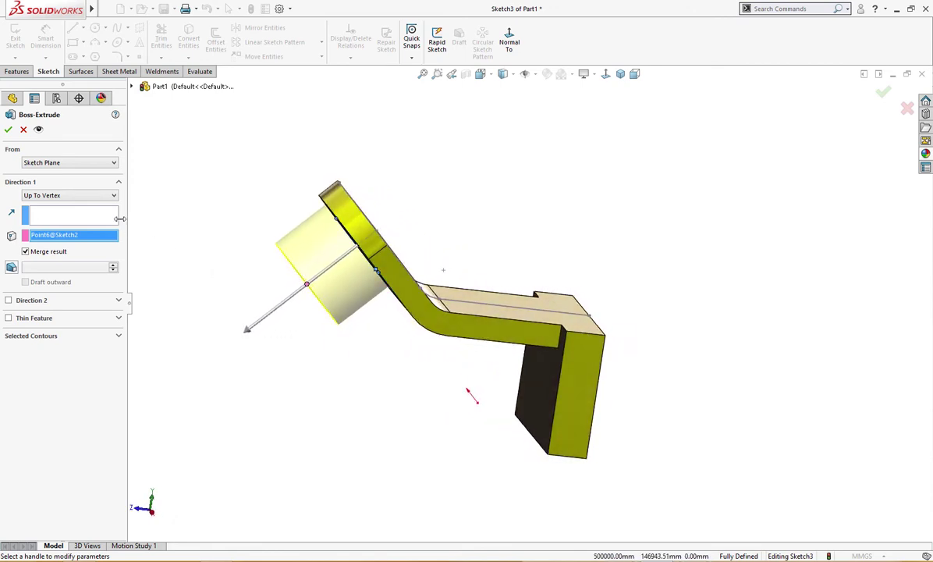
{"action": "left_click", "coordinate": [8, 130]}
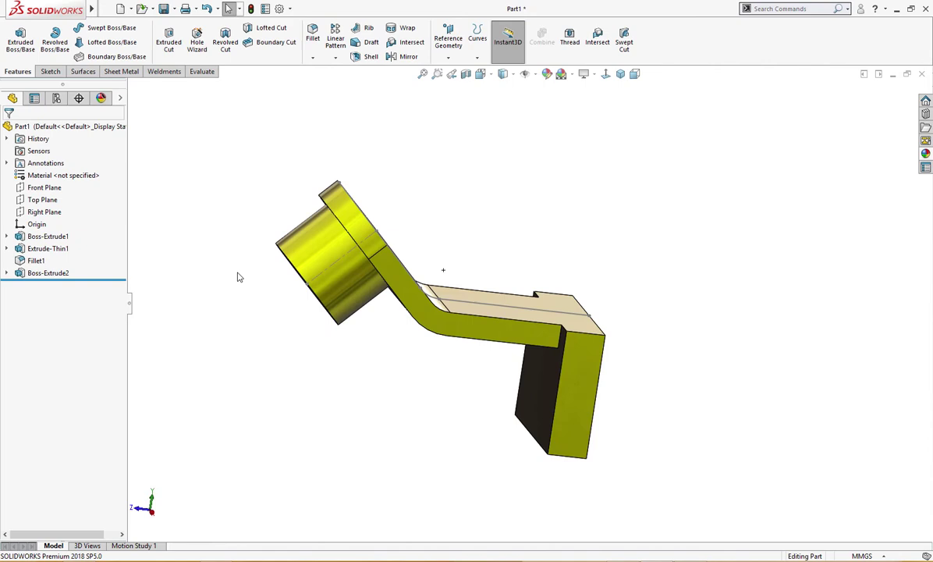
- Inspect the new boss and check the length of the top edge
{"action": "middle_click_drag", "start_coordinate": [240, 274], "coordinate": [530, 331]}
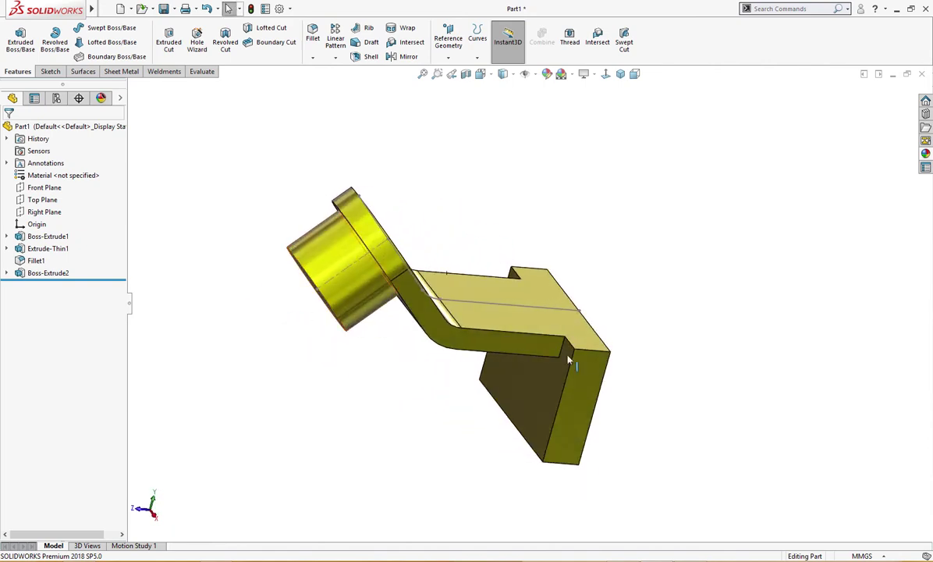
{"action": "left_click", "coordinate": [536, 311]}
{"action": "left_click", "coordinate": [600, 310]}
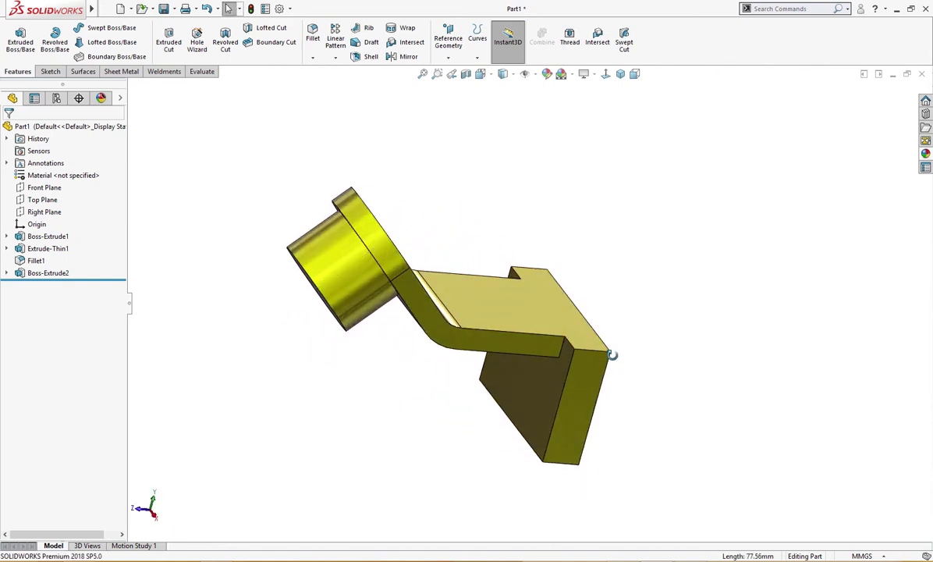
- View the bracket's vertical leg face normal-to, with the Sketch commands showing
{"action": "middle_click_drag", "start_coordinate": [612, 355], "coordinate": [576, 282]}
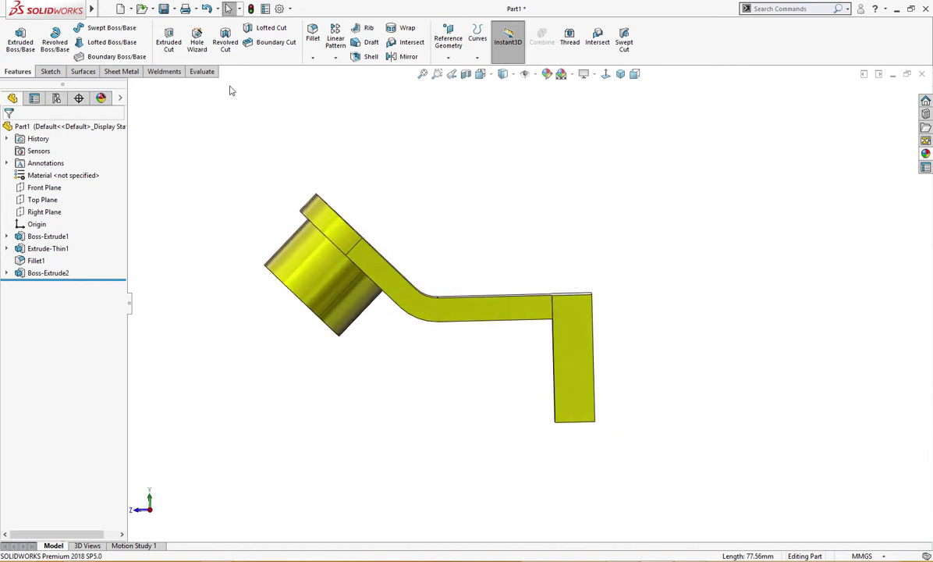
{"action": "left_click", "coordinate": [568, 346]}
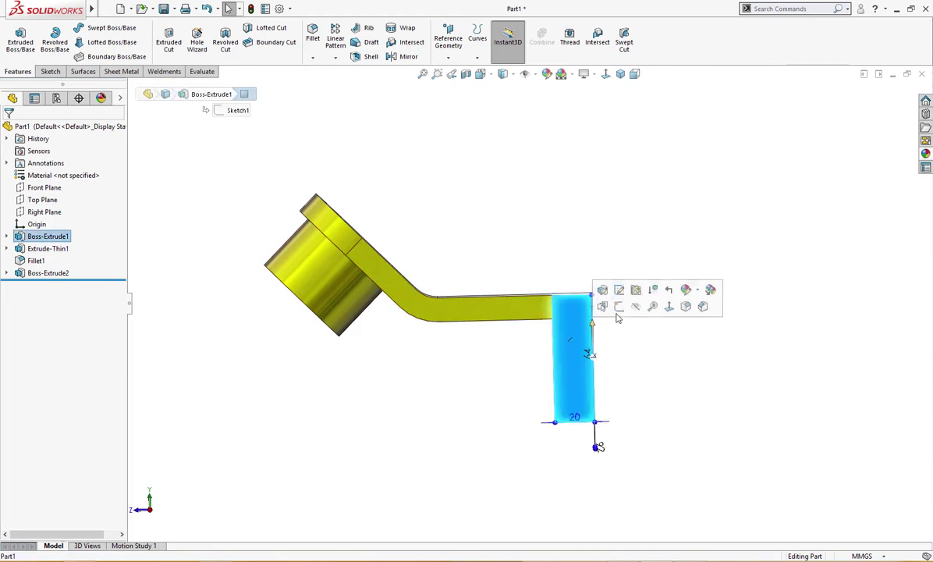
{"action": "left_click", "coordinate": [655, 306]}
{"action": "left_click", "coordinate": [552, 327]}
{"action": "scroll", "coordinate": [507, 328], "scroll_direction": "up", "scroll_amount": 2}
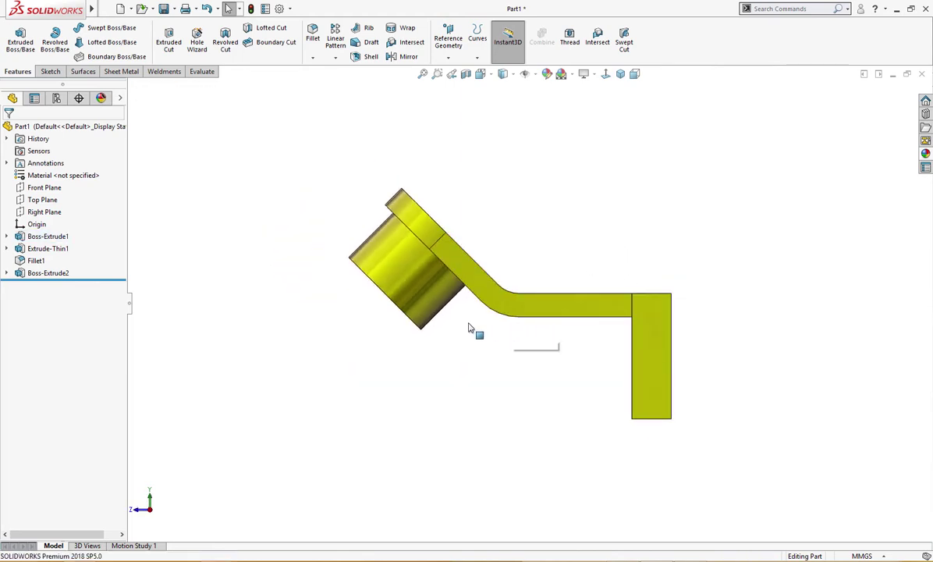
{"action": "left_click", "coordinate": [50, 71]}
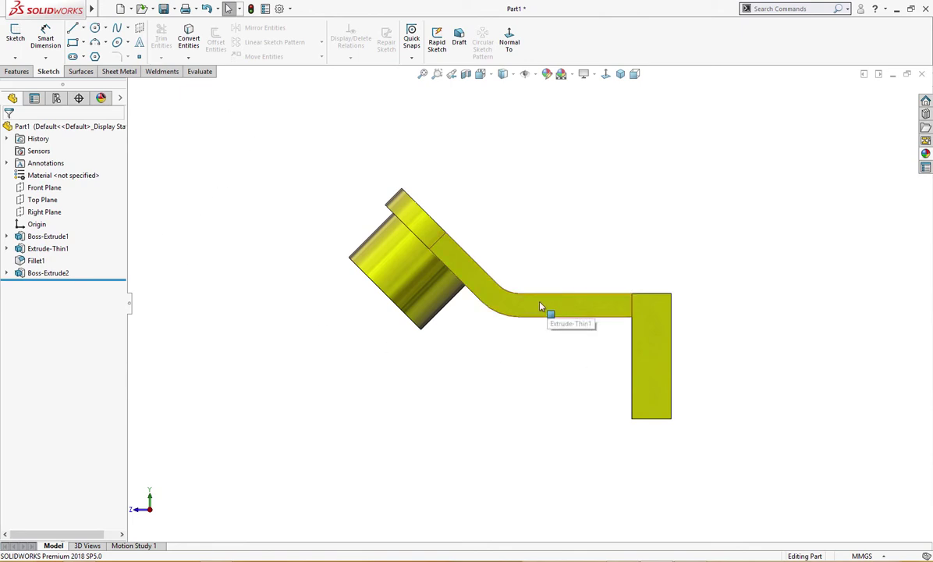
- On the Right Plane, offset the arm's bent lower edge 26 mm, reversed, into a new sketch
{"action": "left_click", "coordinate": [45, 212]}
{"action": "left_click", "coordinate": [67, 193]}
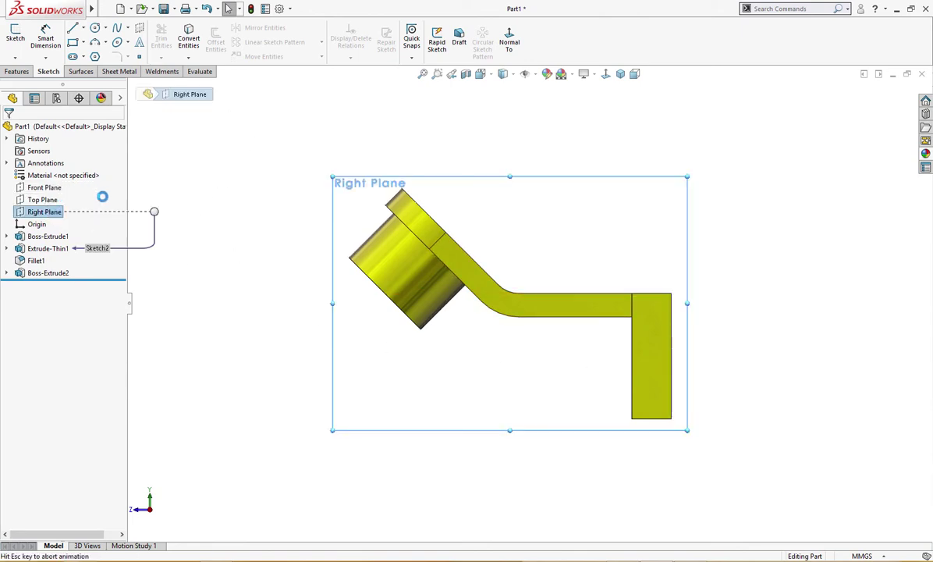
{"action": "left_click", "coordinate": [216, 41]}
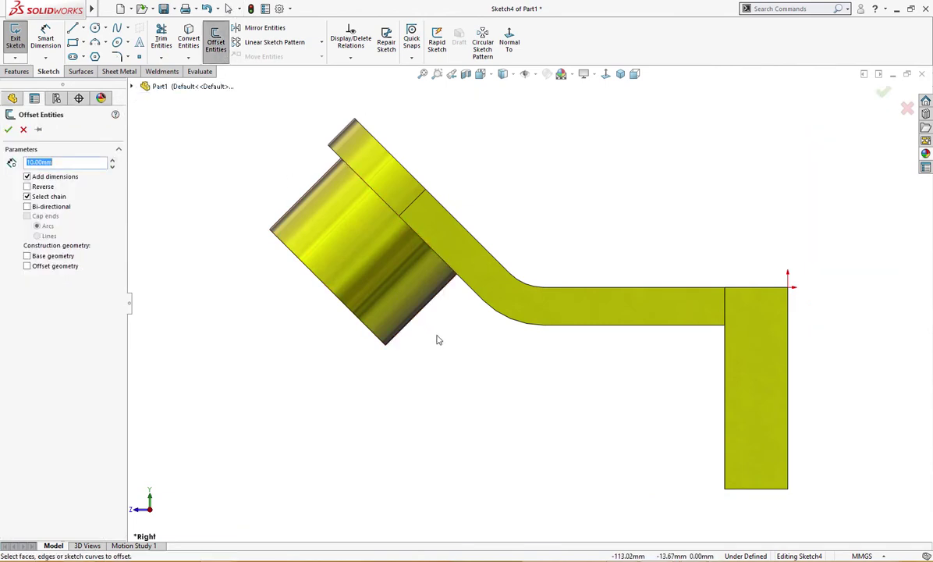
{"action": "left_click", "coordinate": [483, 302]}
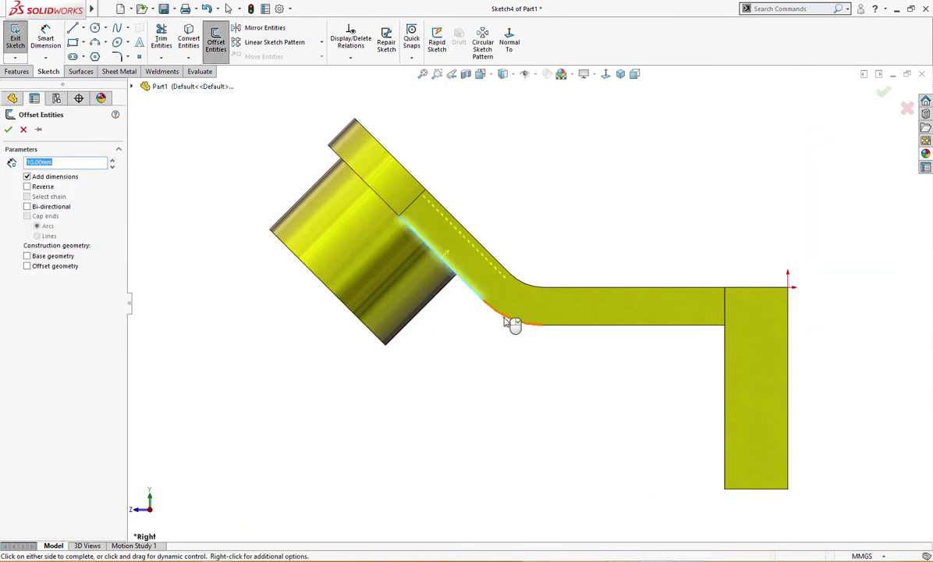
{"action": "left_click", "coordinate": [36, 189]}
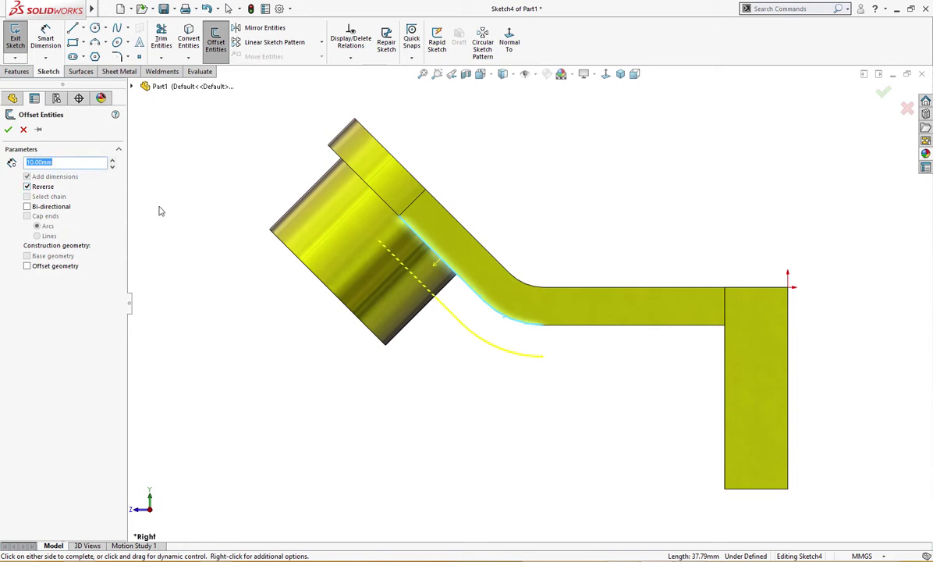
{"action": "key", "text": "Return"}
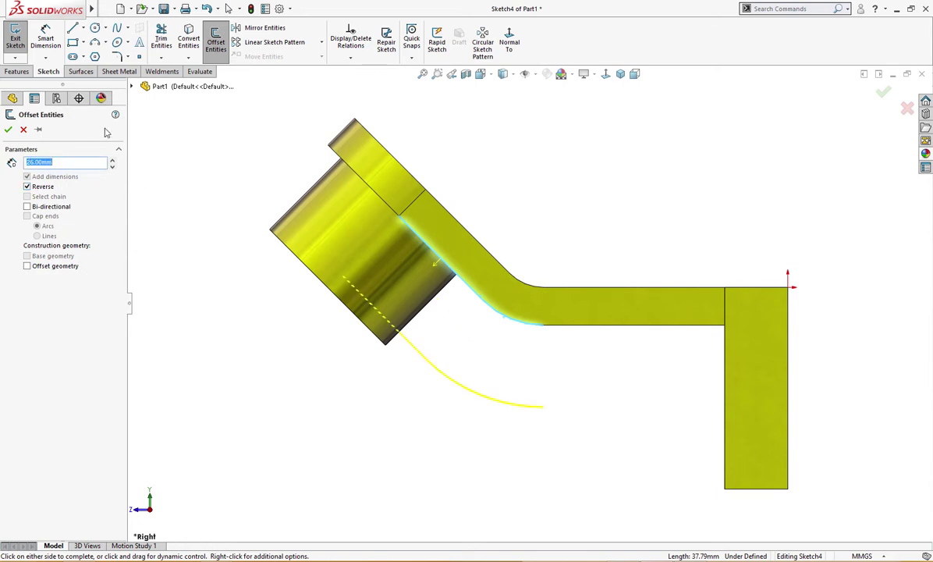
{"action": "left_click", "coordinate": [9, 130]}
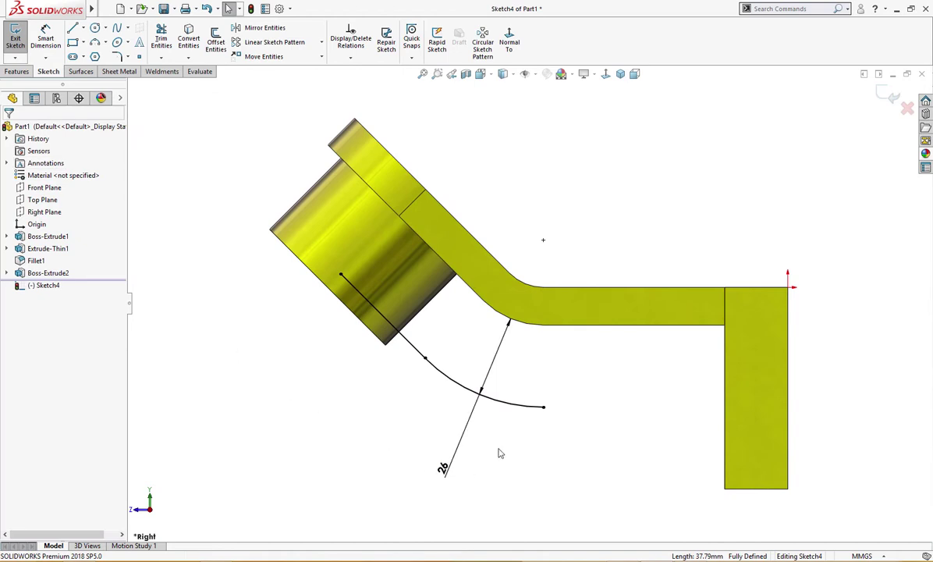
- Draw a three-point arc from the offset curve's end to the block's bottom corner
{"action": "key", "text": "f"}
{"action": "key", "text": "l"}
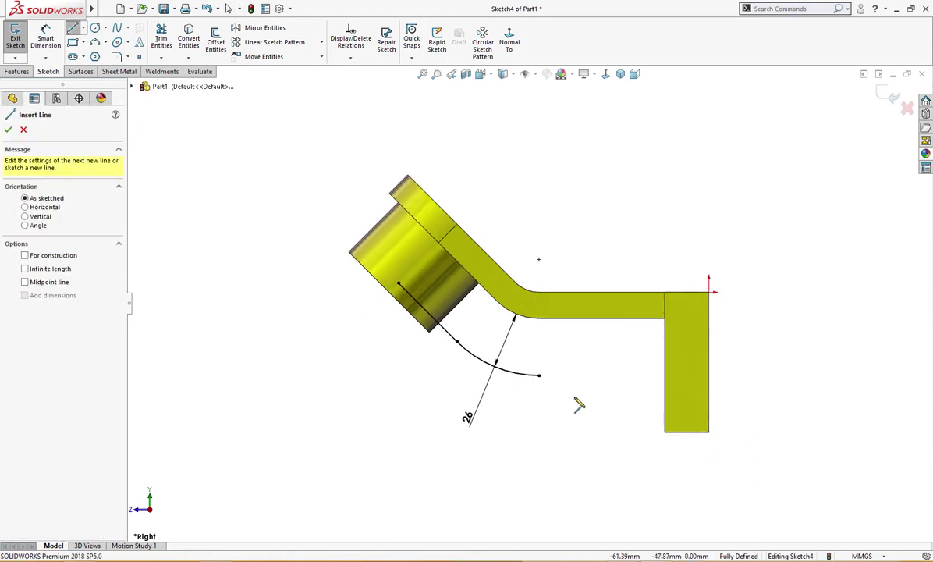
{"action": "key", "text": "s"}
{"action": "left_click", "coordinate": [582, 460]}
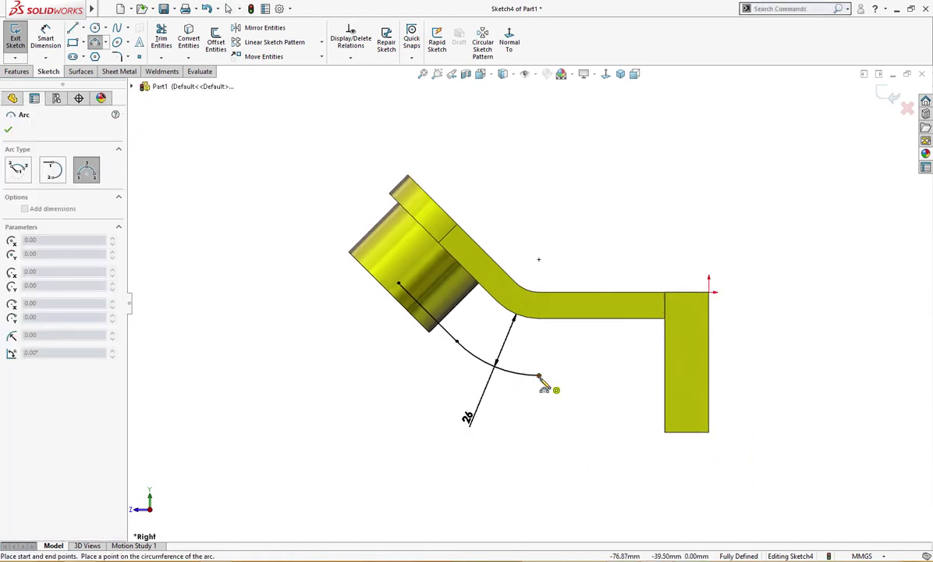
{"action": "left_click", "coordinate": [539, 376]}
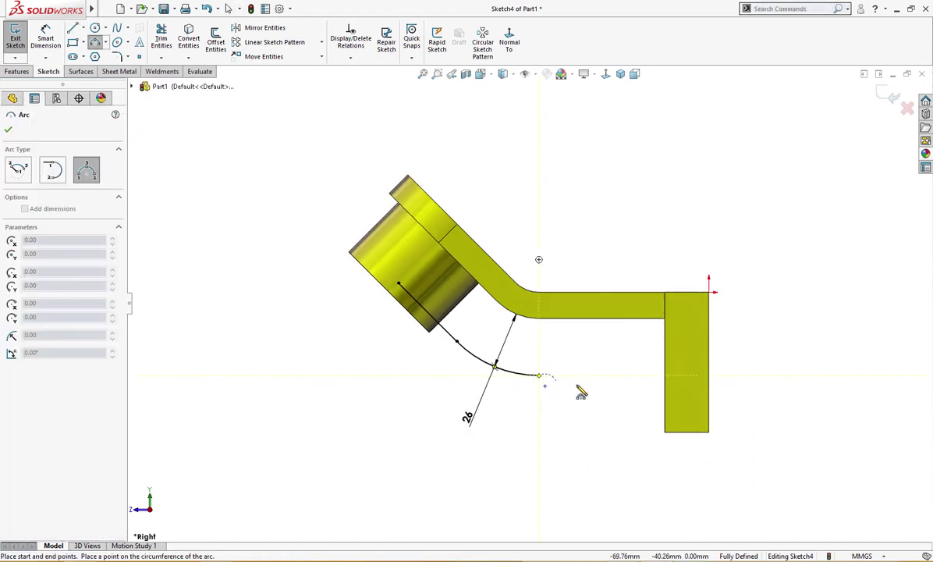
{"action": "left_click", "coordinate": [665, 432]}
{"action": "left_click", "coordinate": [625, 404]}
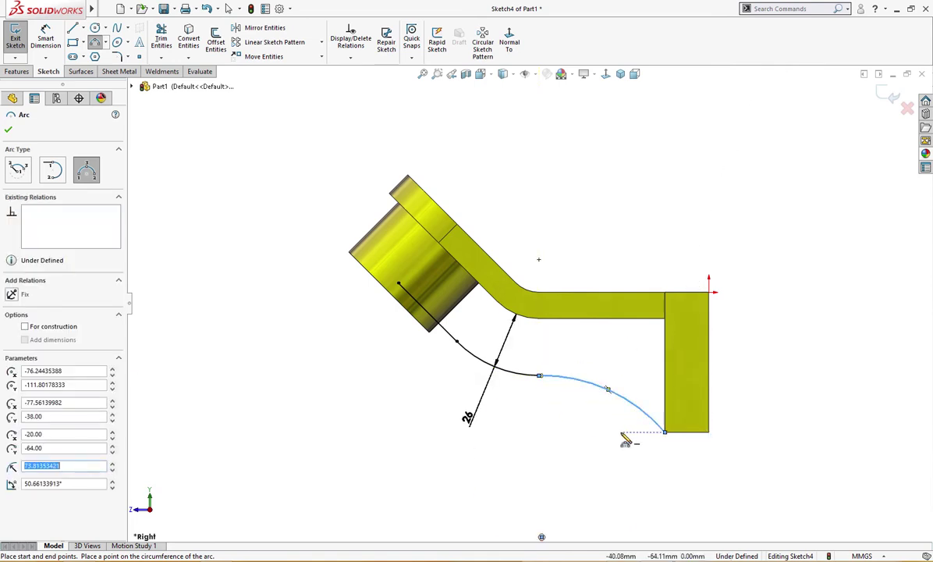
{"action": "key", "text": "Escape"}
- Dimension the new arc's radius to 55 mm
{"action": "left_click", "coordinate": [551, 377]}
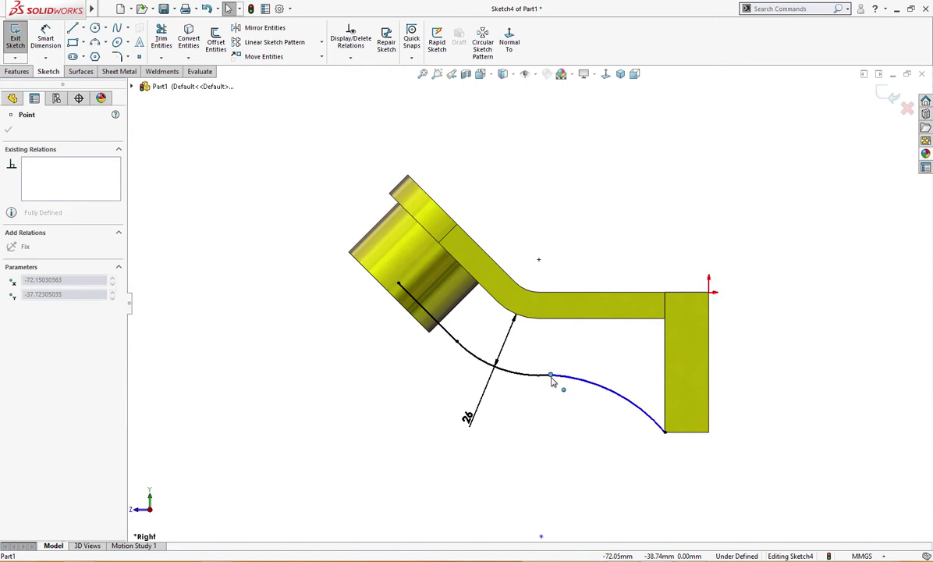
{"action": "right_click_drag", "start_coordinate": [514, 428], "coordinate": [583, 385]}
{"action": "left_click", "coordinate": [595, 390]}
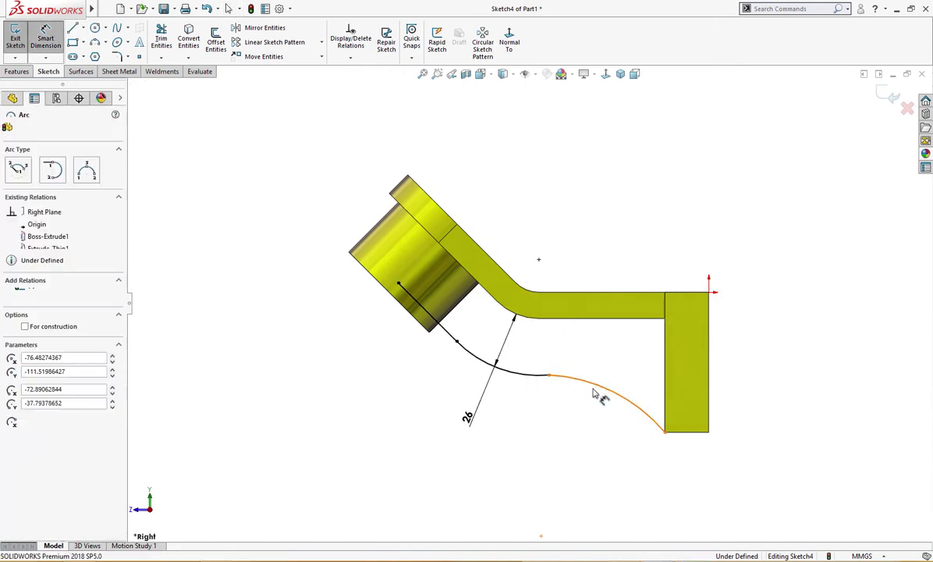
{"action": "left_click", "coordinate": [589, 429]}
{"action": "type", "text": "55"}
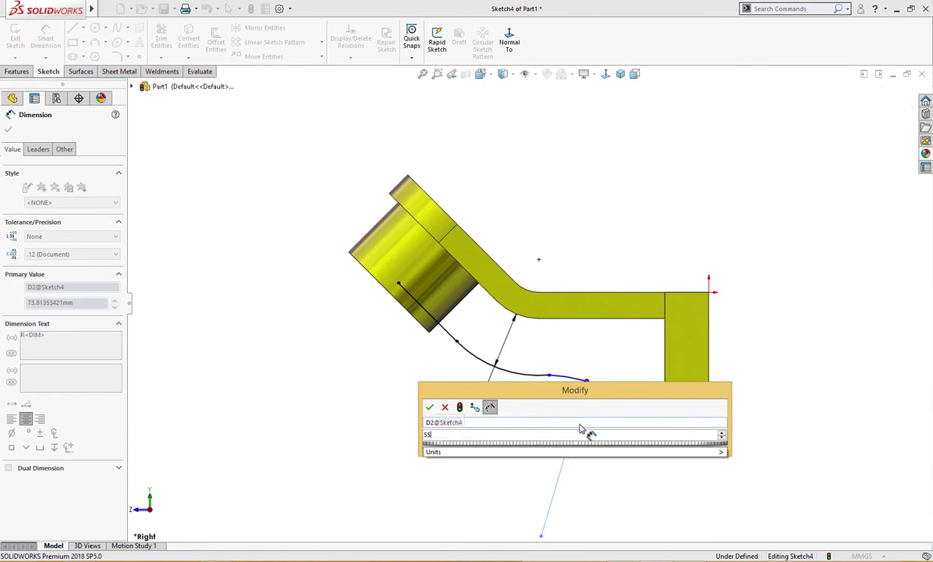
{"action": "key", "text": "Return"}
{"action": "key", "text": "Escape"}
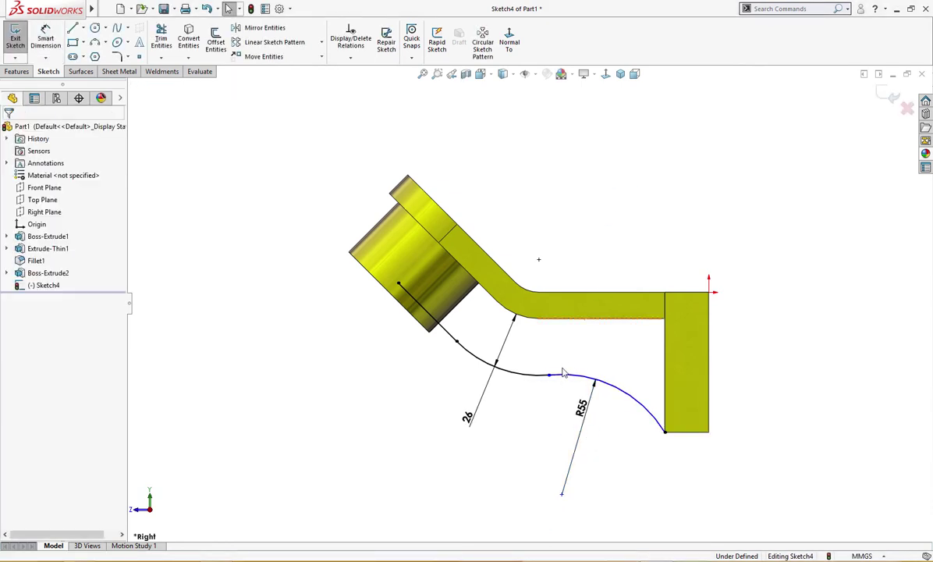
- Make the R55 arc tangent to the offset curve at their junction
{"action": "left_click", "coordinate": [549, 376]}
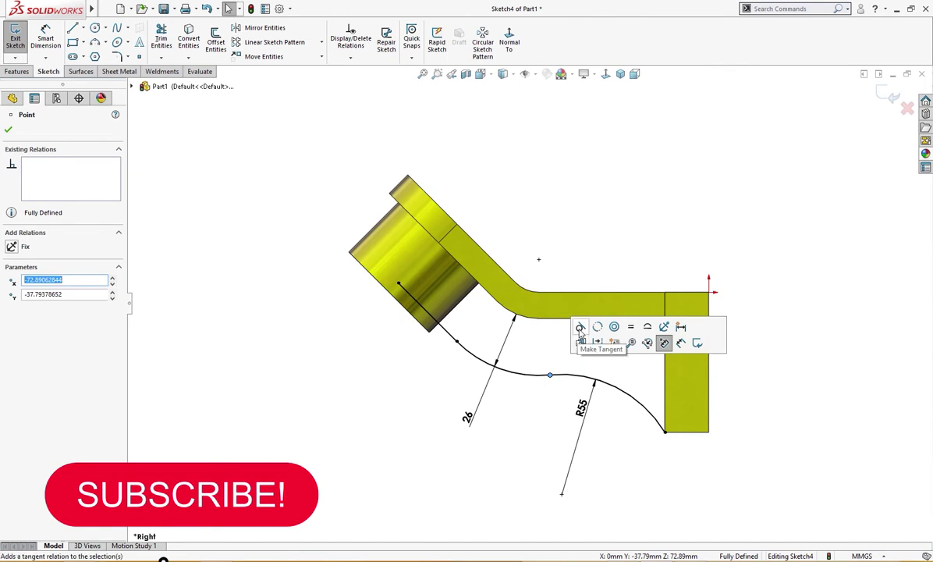
{"action": "left_click", "coordinate": [562, 363]}
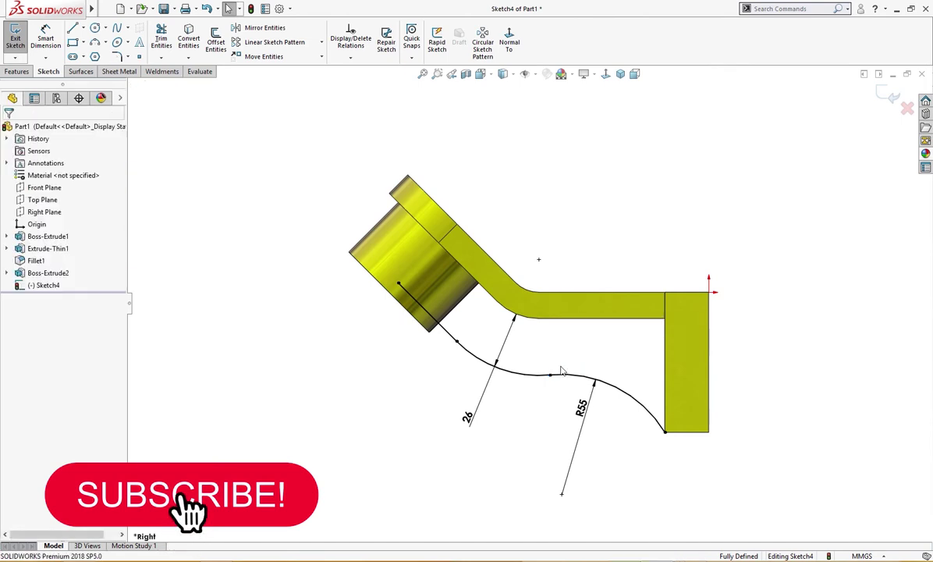
{"action": "left_click", "coordinate": [584, 411]}
{"action": "key", "text": "f"}
{"action": "middle_click_drag", "start_coordinate": [508, 427], "coordinate": [531, 433]}
- Create a 12 mm thick rib from Sketch4 under the bent arm
{"action": "left_click", "coordinate": [17, 72]}
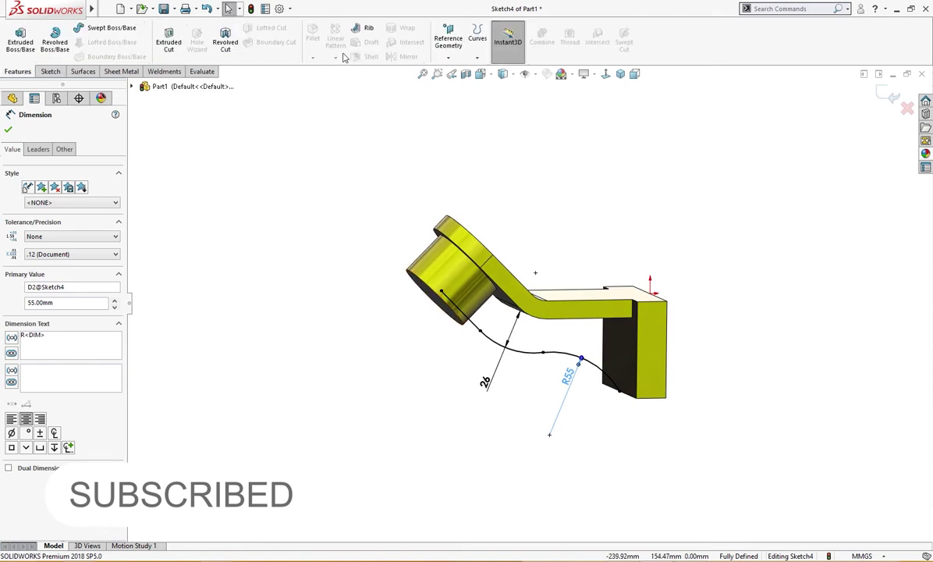
{"action": "left_click", "coordinate": [368, 30]}
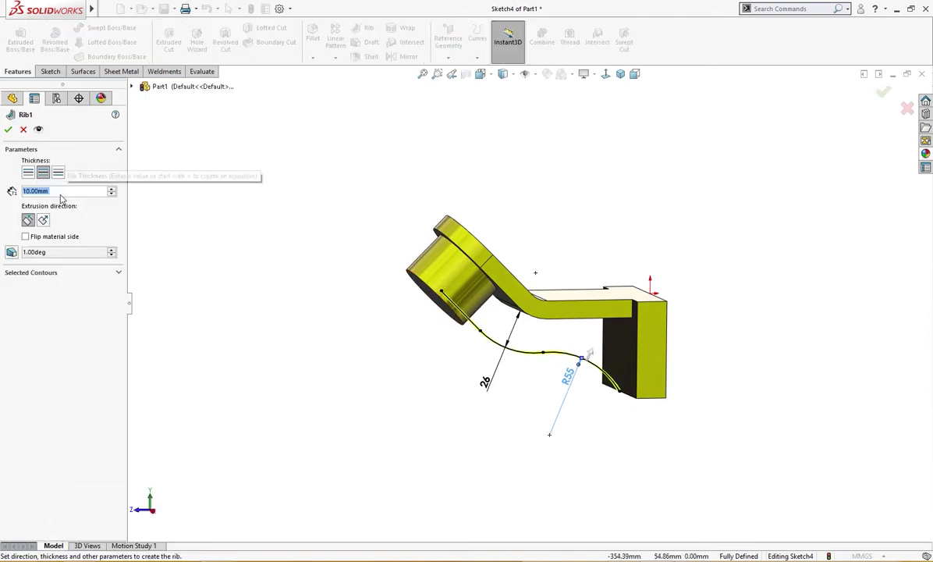
{"action": "type", "text": "12"}
{"action": "key", "text": "Return"}
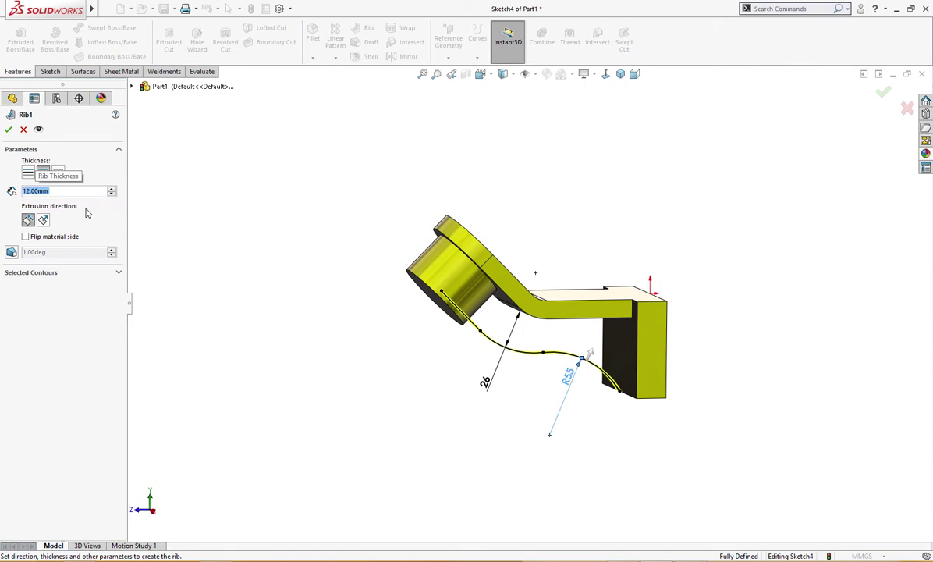
{"action": "left_click", "coordinate": [9, 131]}
{"action": "middle_click_drag", "start_coordinate": [271, 254], "coordinate": [286, 187]}
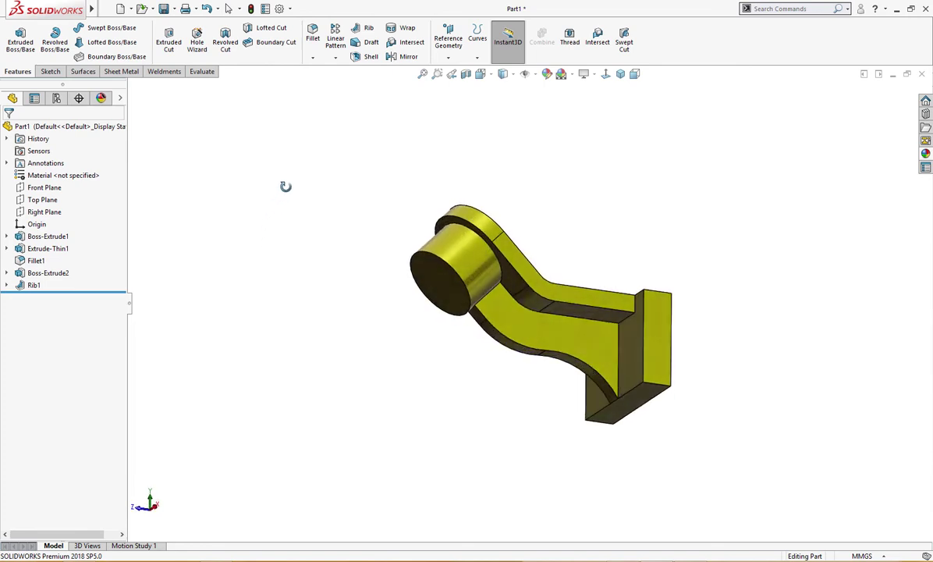
- Sketch a Ø32 mm circle centred on the cylinder's end face
{"action": "left_click", "coordinate": [443, 281]}
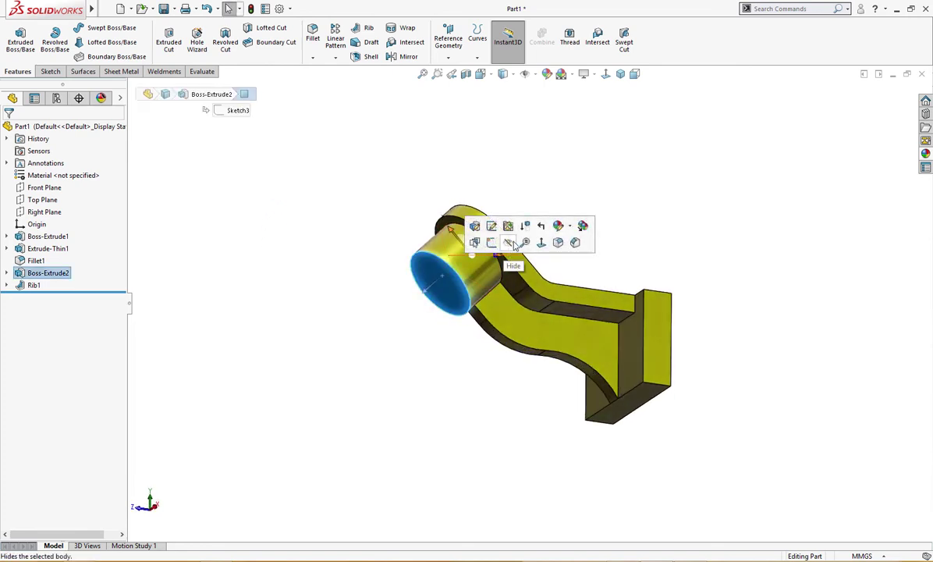
{"action": "left_click", "coordinate": [491, 242]}
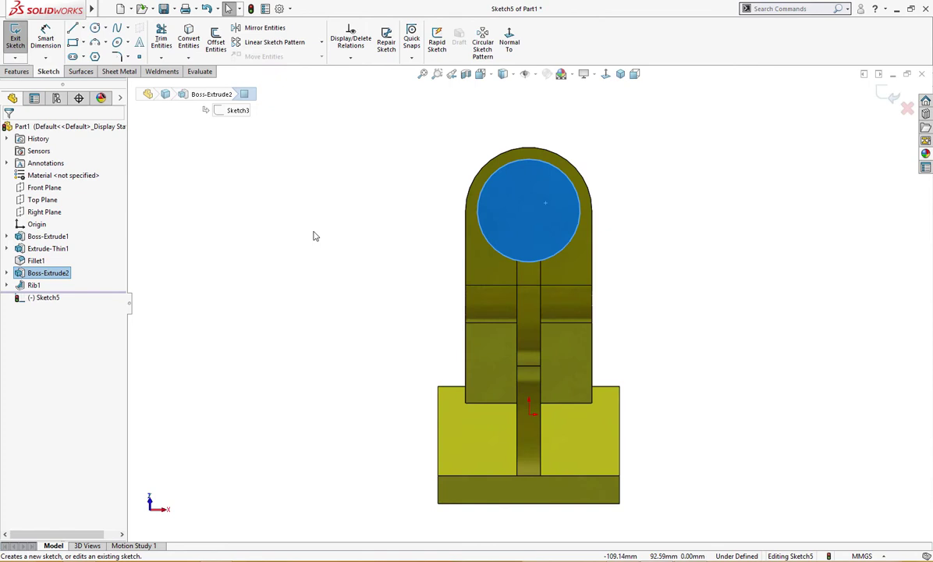
{"action": "key", "text": "c"}
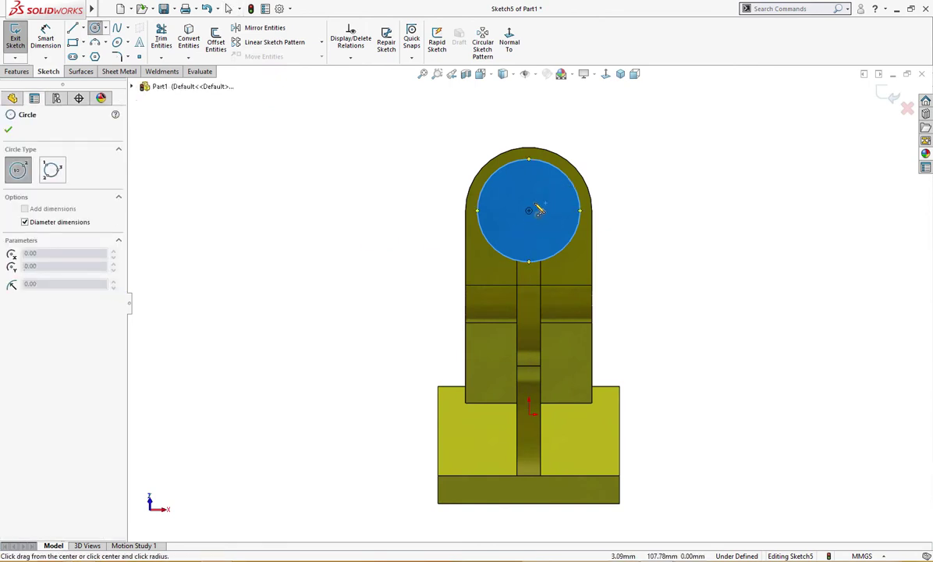
{"action": "left_click", "coordinate": [529, 211]}
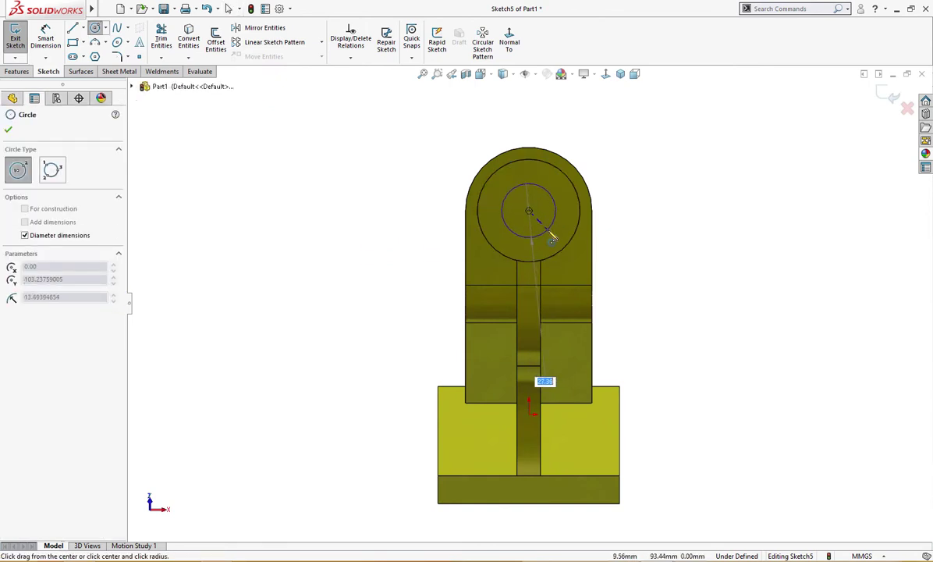
{"action": "left_click", "coordinate": [554, 242]}
{"action": "key", "text": "d"}
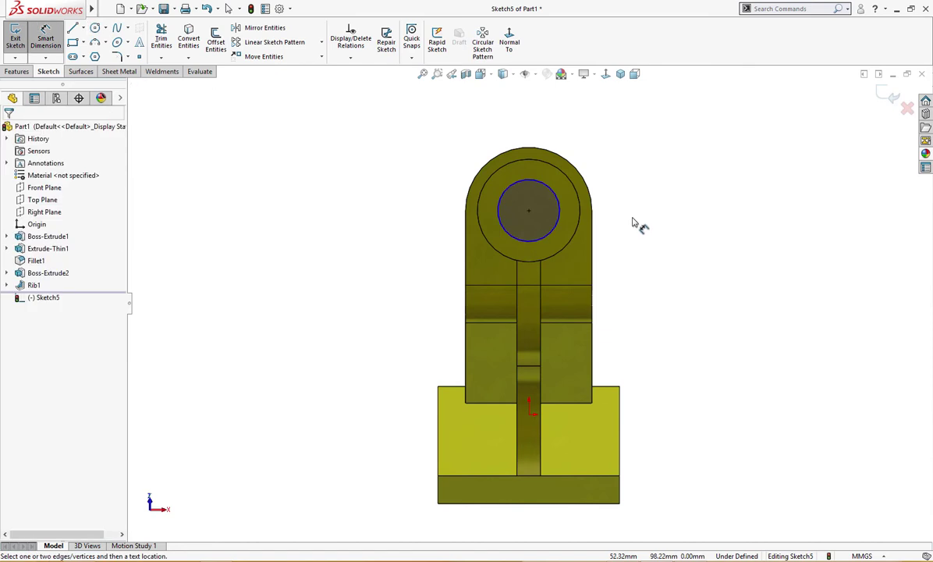
{"action": "left_click", "coordinate": [552, 231]}
{"action": "left_click", "coordinate": [647, 258]}
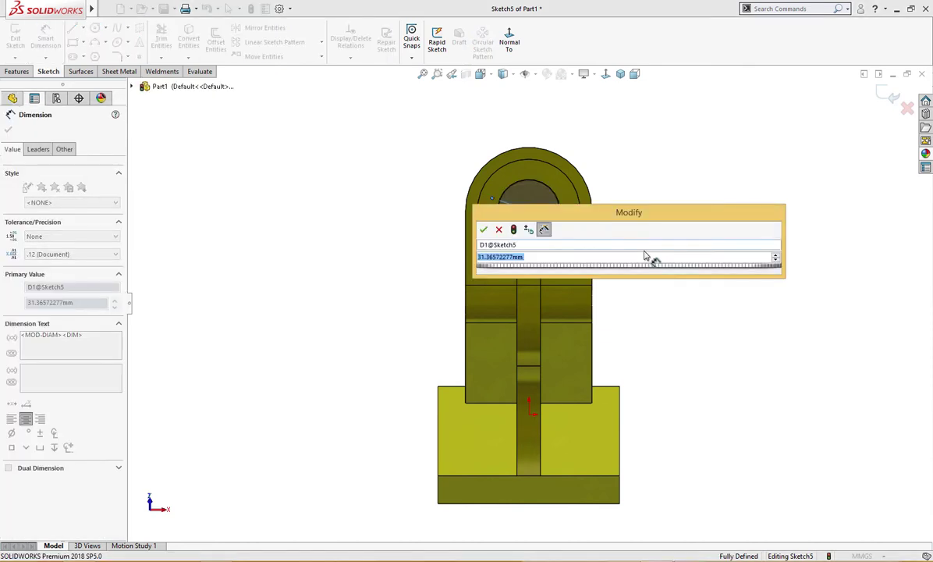
{"action": "type", "text": "32"}
{"action": "key", "text": "Return"}
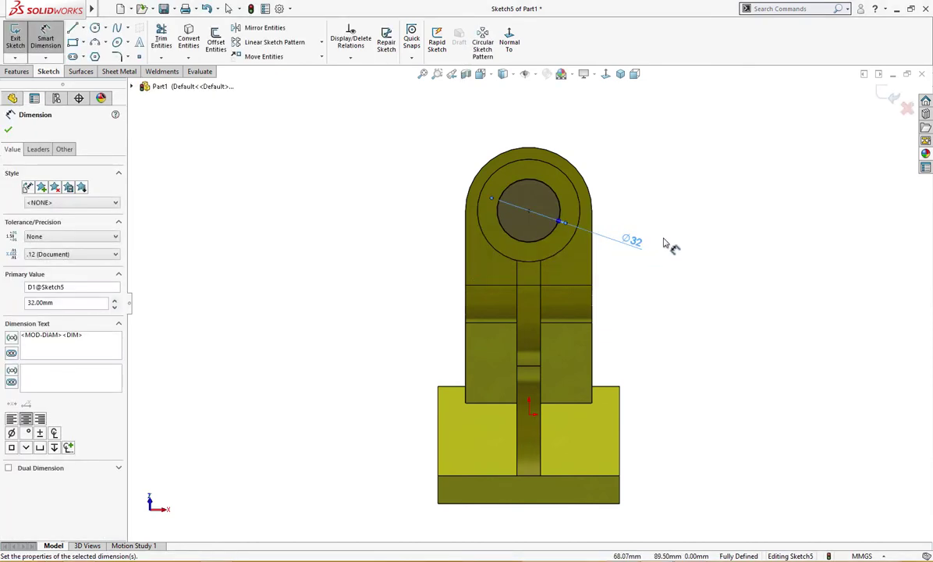
- Cut-extrude the Ø32 circle Through All to bore the boss
{"action": "key", "text": "s"}
{"action": "left_click", "coordinate": [719, 333]}
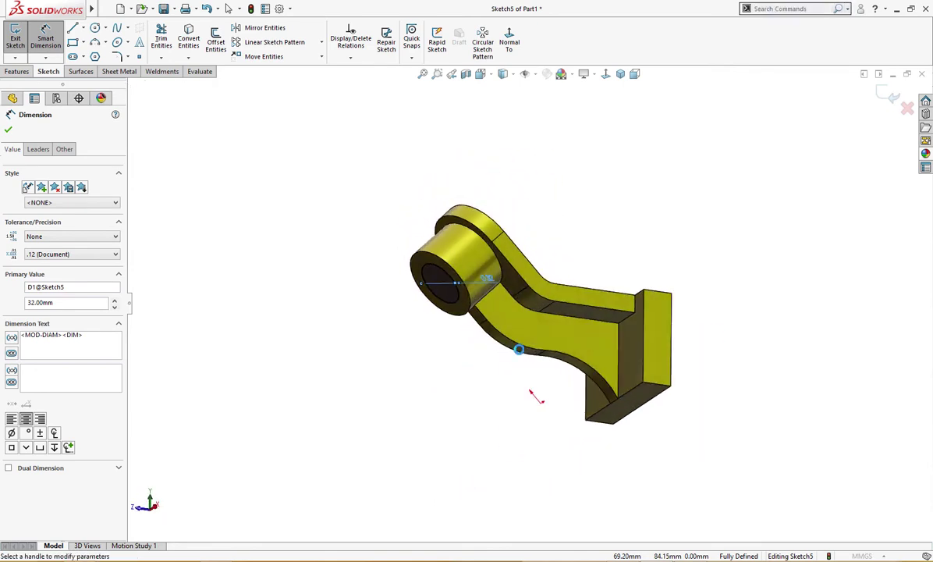
{"action": "left_click", "coordinate": [50, 200]}
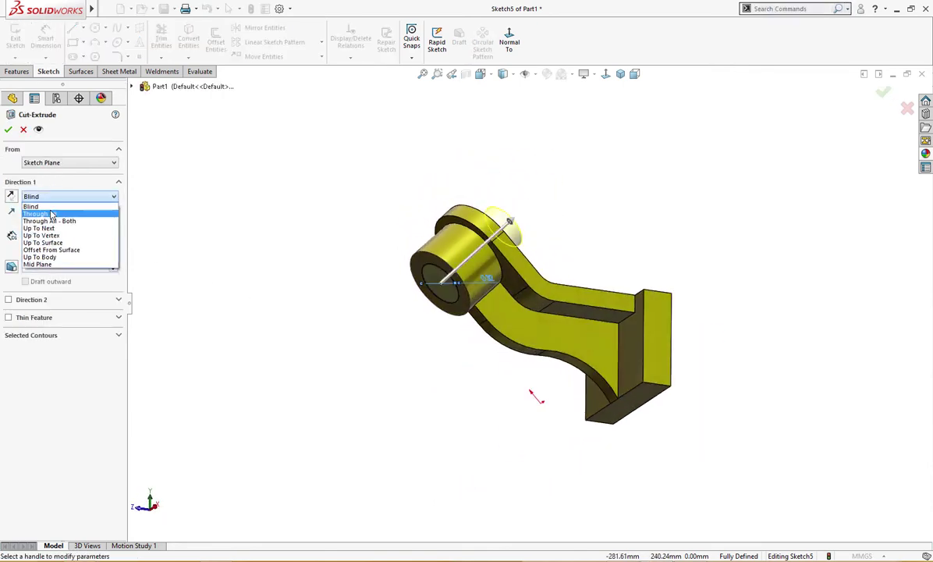
{"action": "left_click", "coordinate": [39, 211]}
{"action": "left_click", "coordinate": [9, 129]}
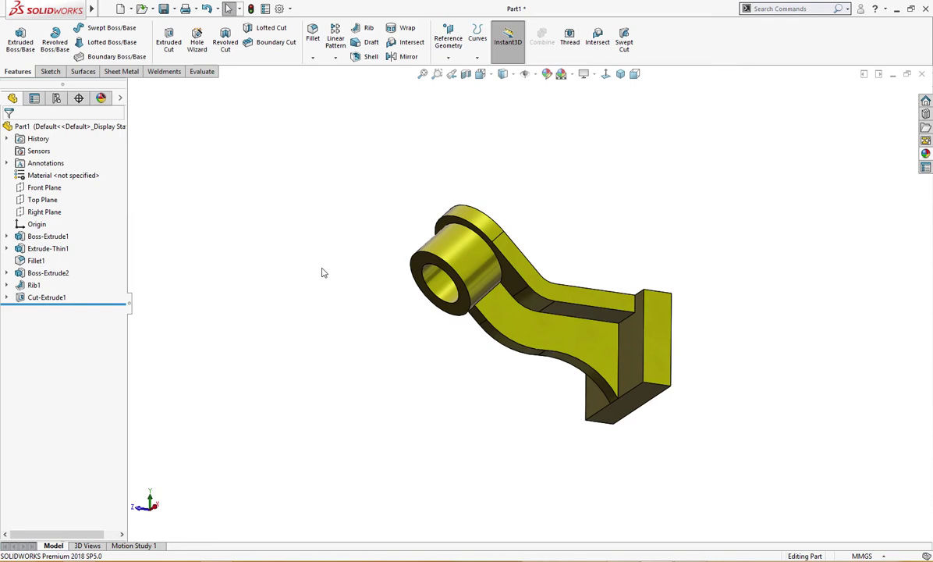
- View the base block's front face normal-to
{"action": "middle_click_drag", "start_coordinate": [323, 271], "coordinate": [415, 307]}
{"action": "left_click", "coordinate": [601, 388]}
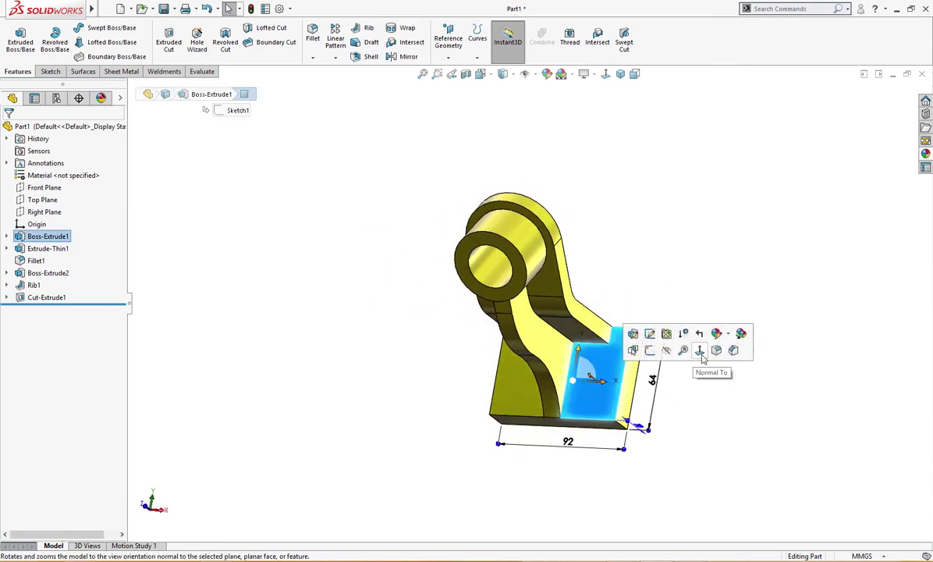
{"action": "left_click", "coordinate": [687, 351]}
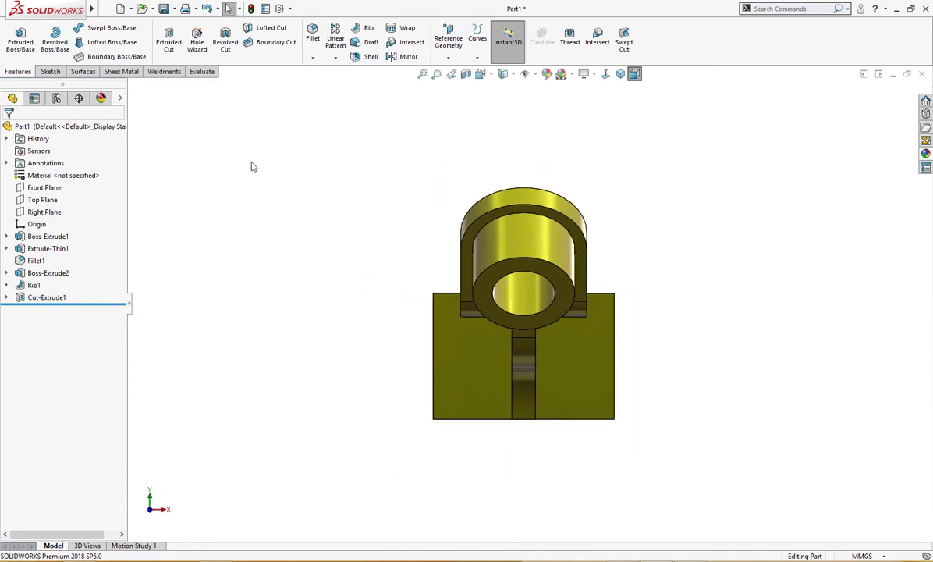
{"action": "left_click", "coordinate": [198, 44]}
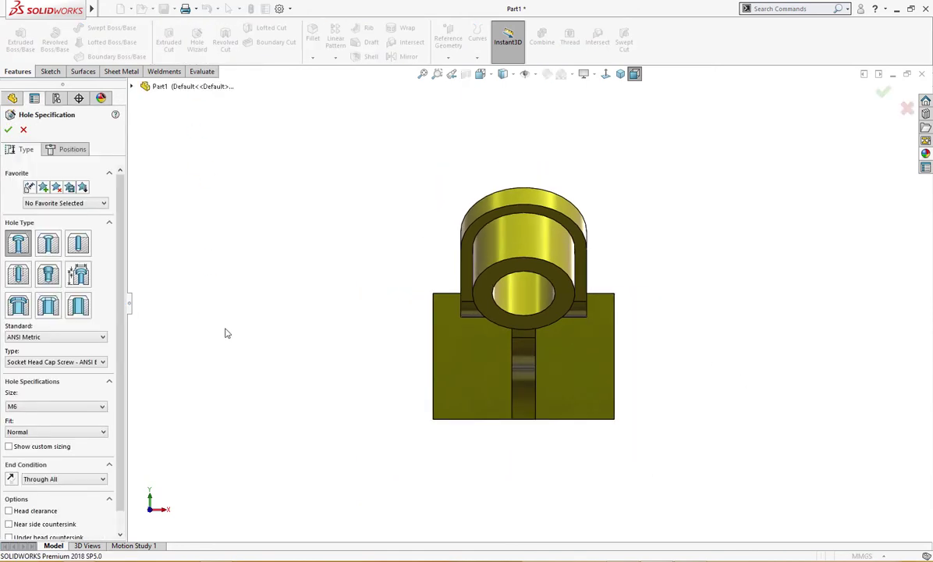
{"action": "mouse_move", "coordinate": [622, 559]}
{"action": "left_click", "coordinate": [616, 511]}
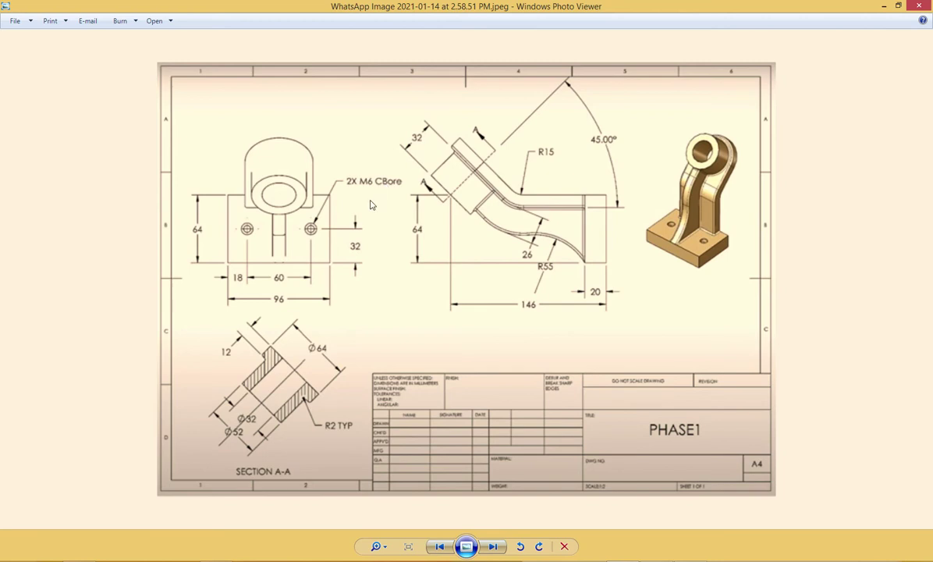
{"action": "left_click", "coordinate": [885, 6]}
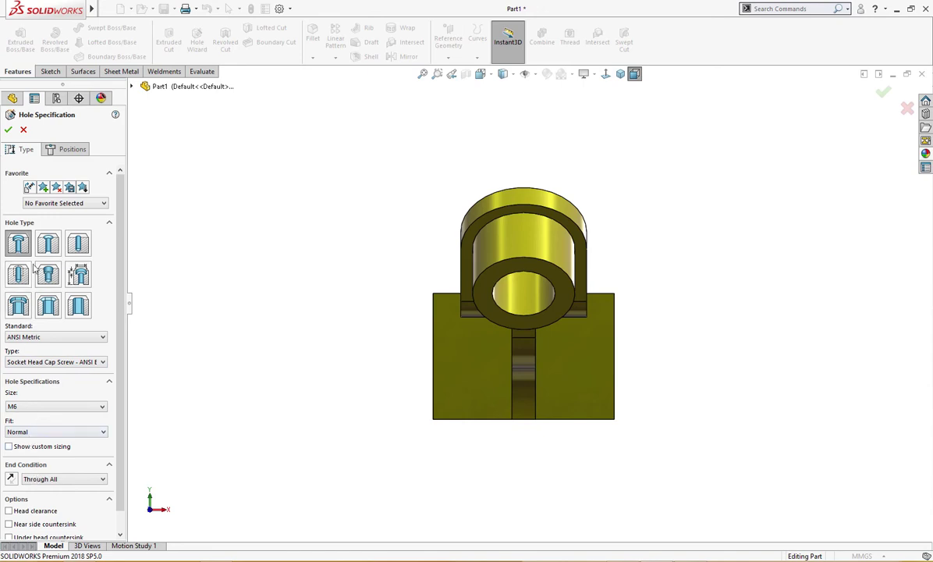
- Place an M6 counterbore hole centre on the base's right face
{"action": "left_click", "coordinate": [73, 149]}
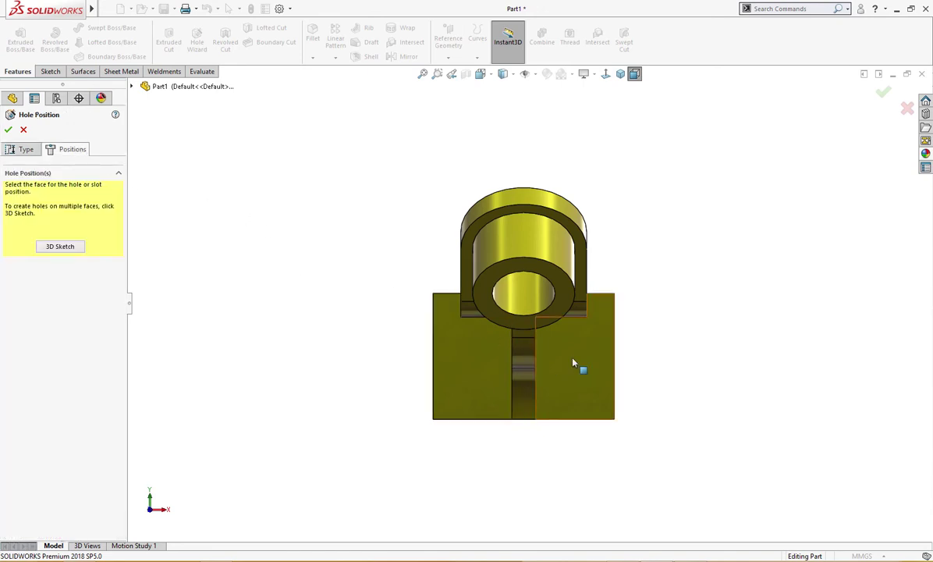
{"action": "left_click", "coordinate": [575, 377]}
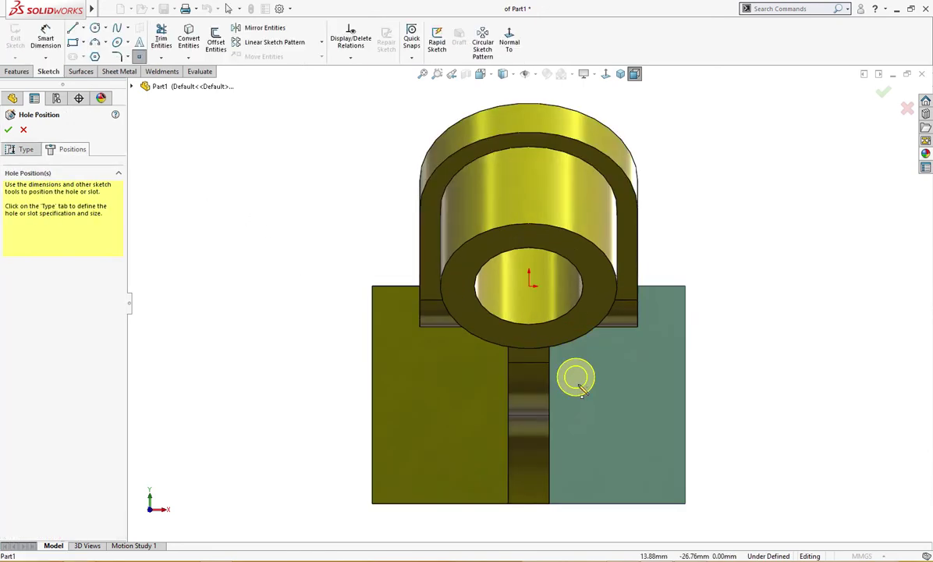
{"action": "left_click", "coordinate": [615, 421]}
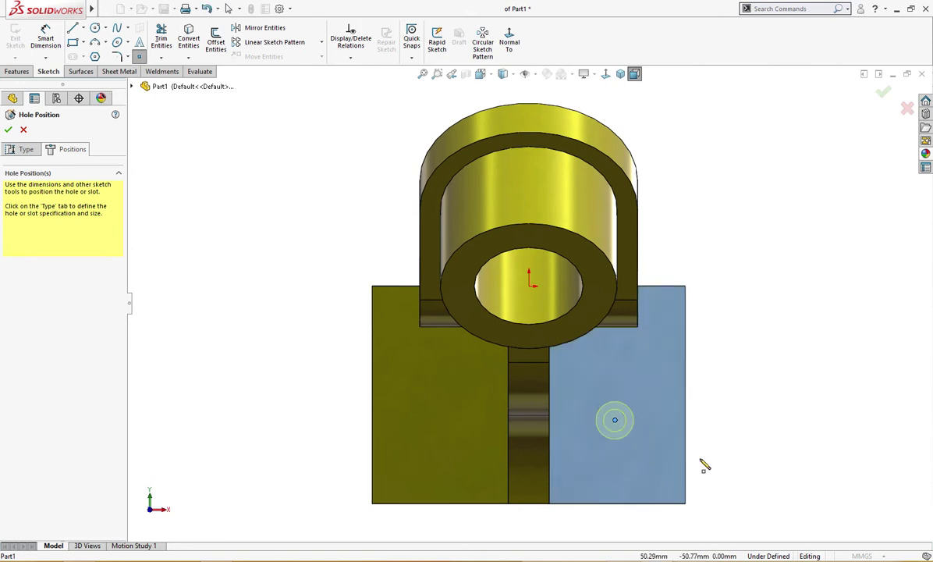
- Mirror the hole point across a vertical centreline from the origin and finish the hole feature
{"action": "key", "text": "l"}
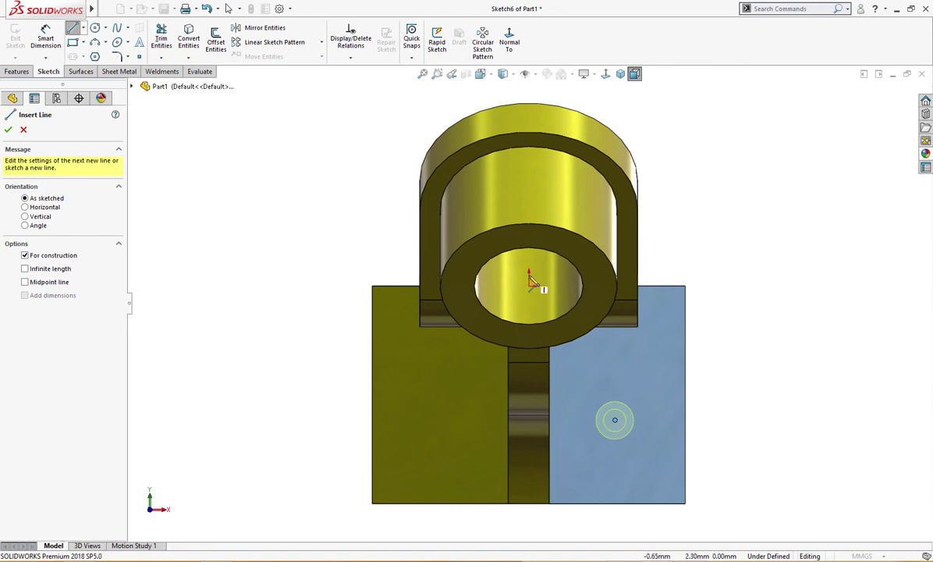
{"action": "left_click", "coordinate": [530, 285]}
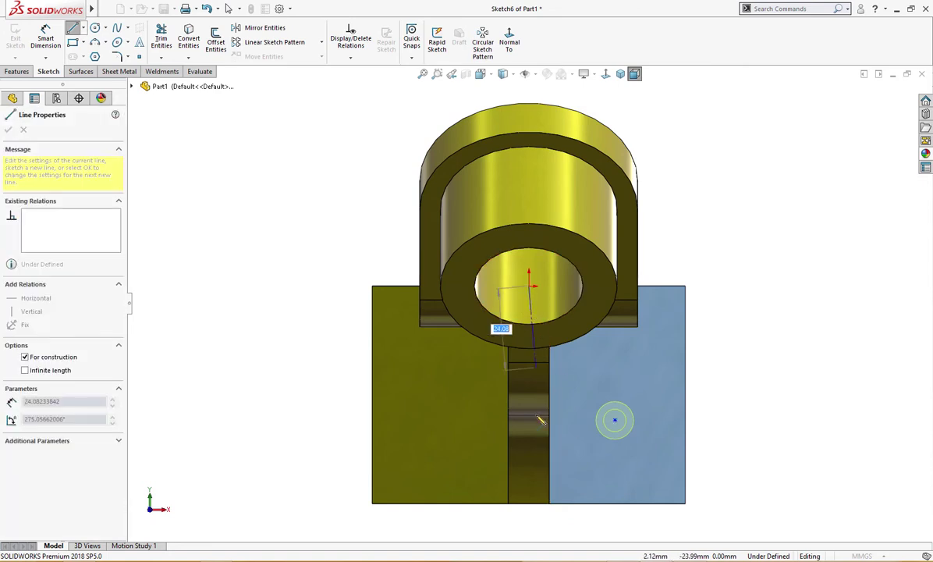
{"action": "left_click", "coordinate": [530, 504]}
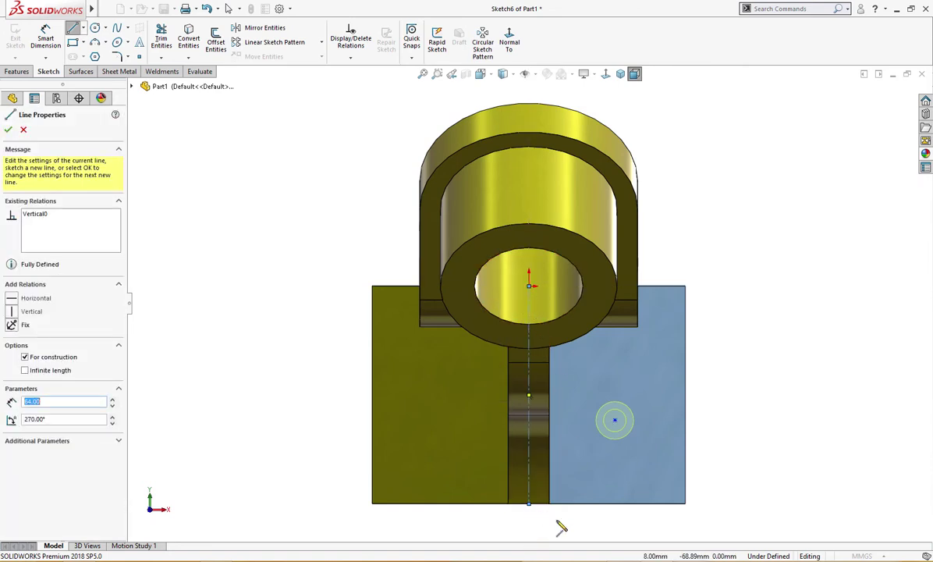
{"action": "key", "text": "Escape"}
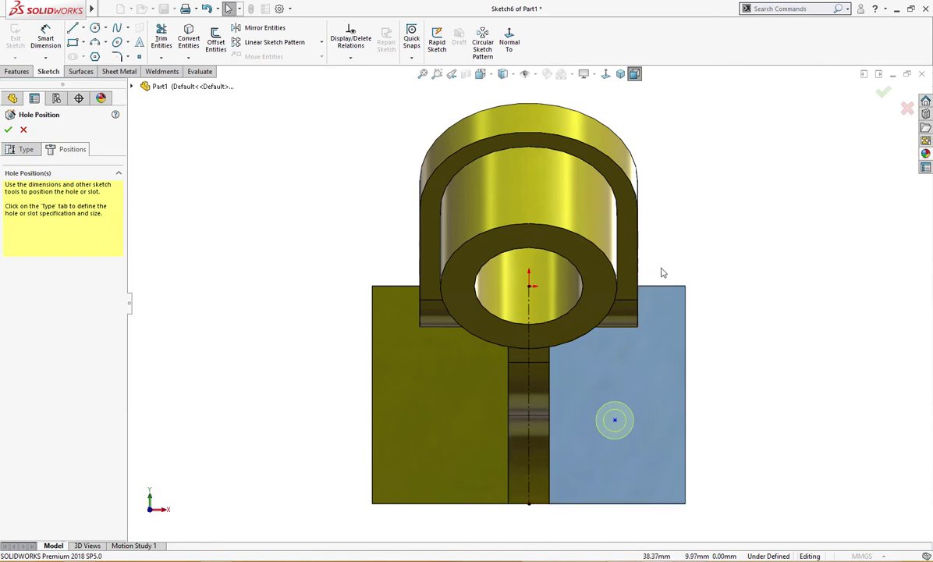
{"action": "left_click_drag", "start_coordinate": [500, 520], "coordinate": [722, 212]}
{"action": "left_click", "coordinate": [270, 37]}
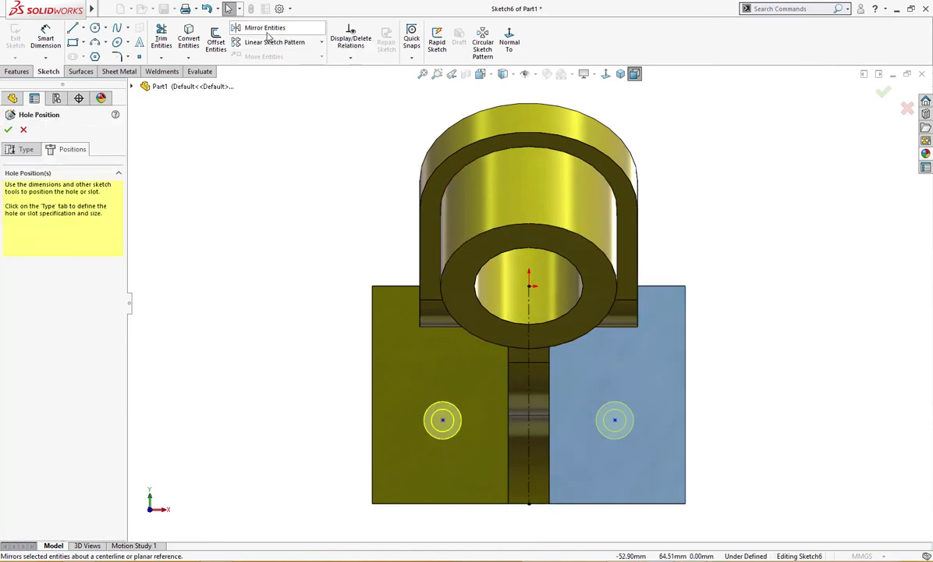
{"action": "left_click", "coordinate": [8, 130]}
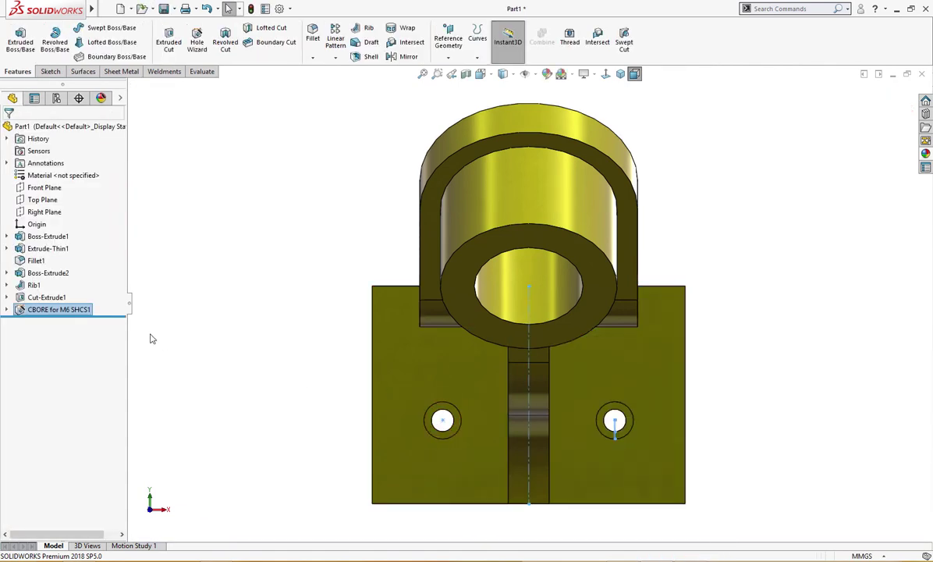
- Edit CBORE for M6 SHCS1 and dimension the right hole 32 mm above the bottom edge
{"action": "right_click", "coordinate": [82, 312]}
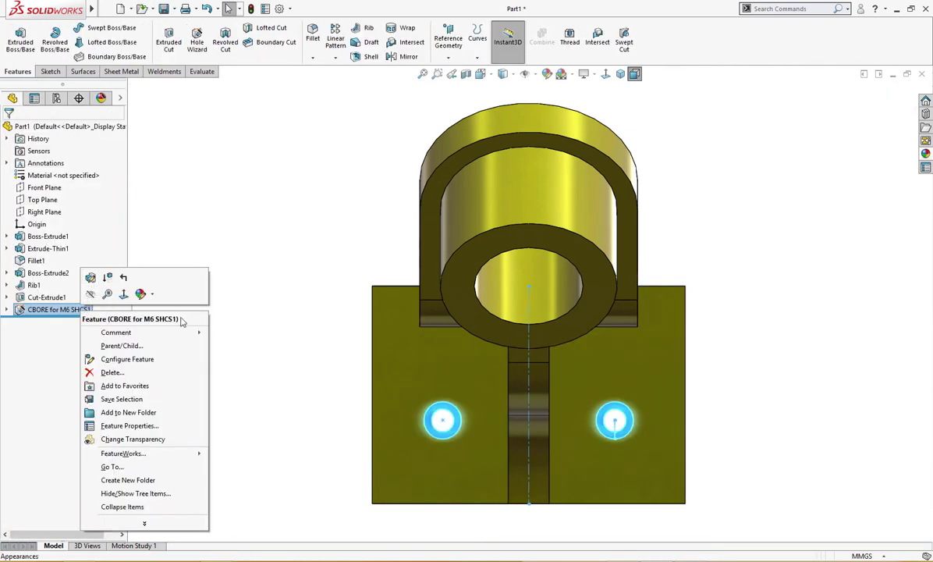
{"action": "left_click", "coordinate": [304, 342]}
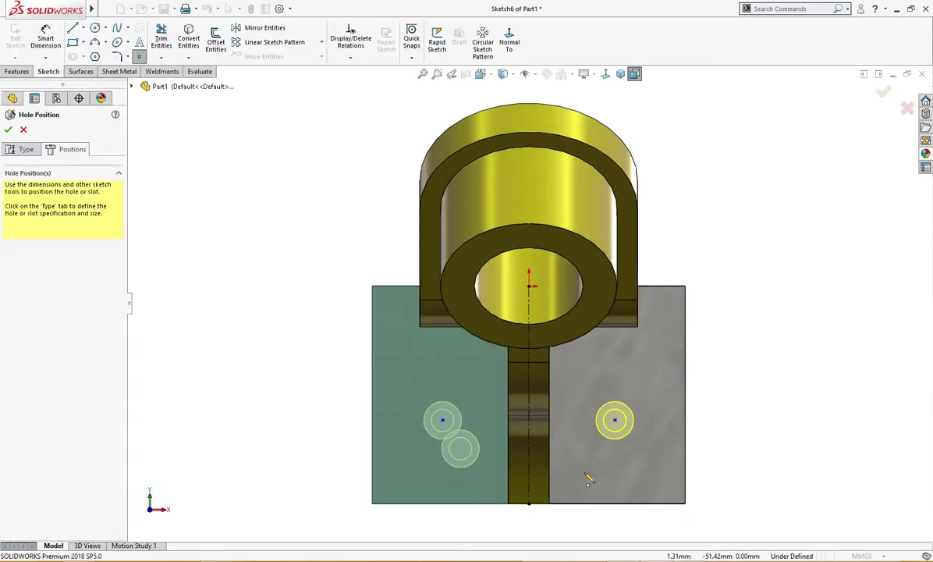
{"action": "right_click_drag", "start_coordinate": [735, 439], "coordinate": [727, 396]}
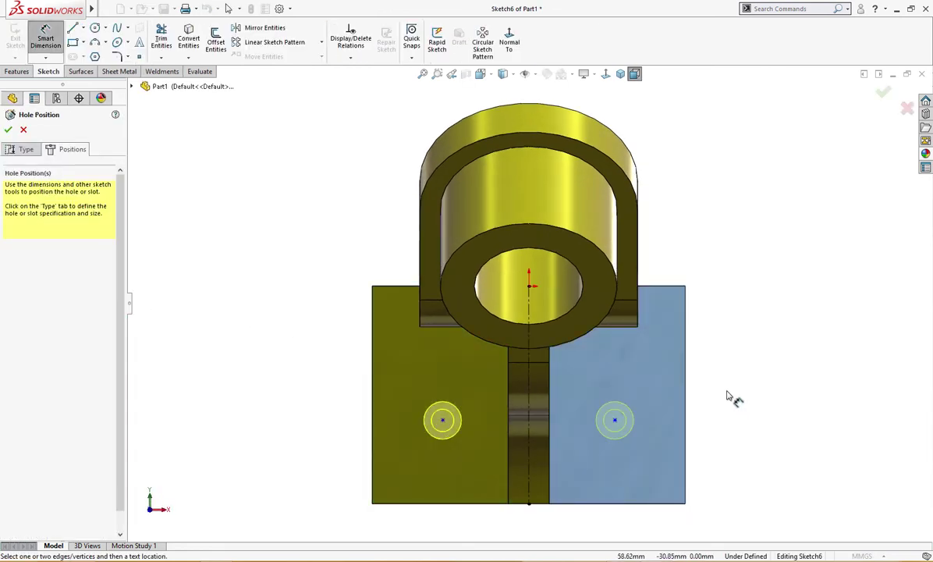
{"action": "left_click", "coordinate": [615, 420]}
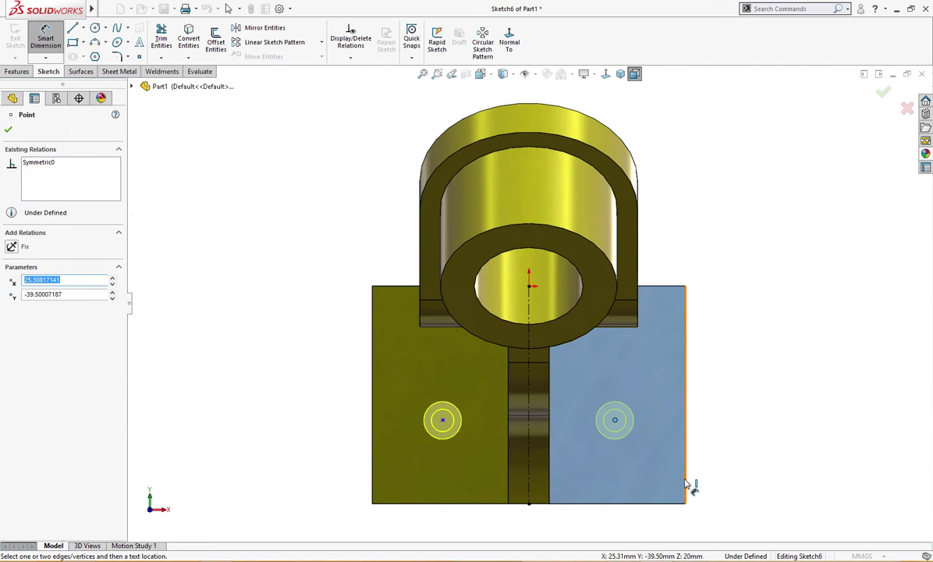
{"action": "left_click", "coordinate": [671, 506]}
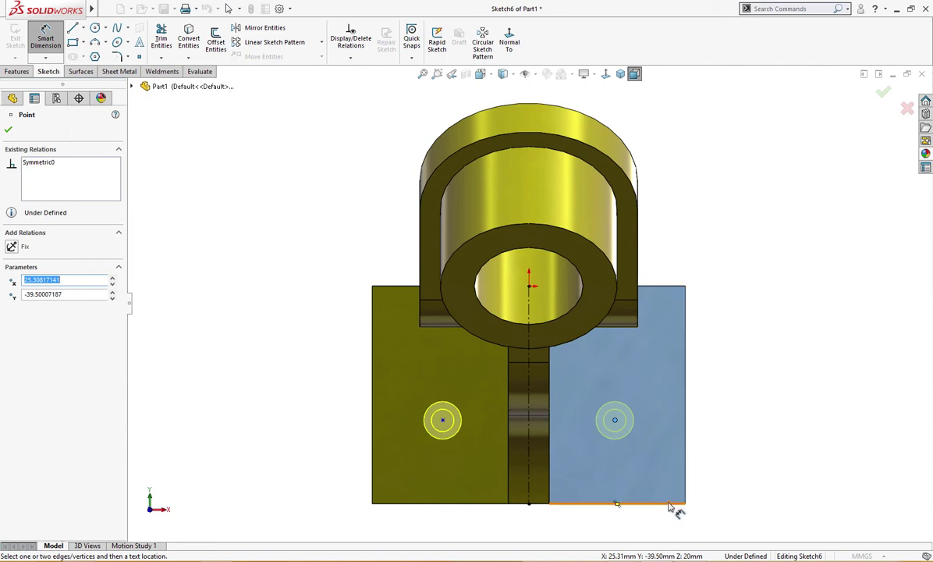
{"action": "left_click", "coordinate": [738, 469]}
{"action": "type", "text": "32"}
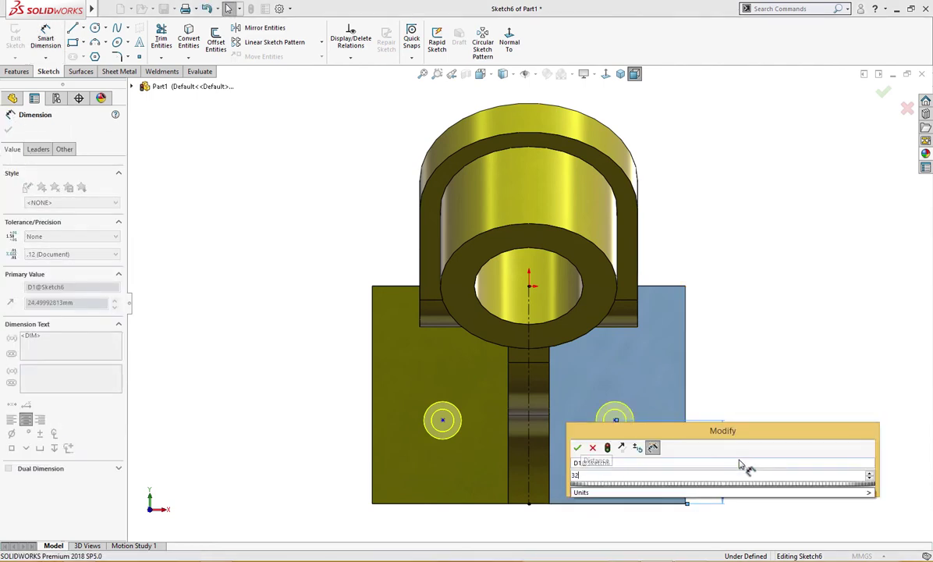
{"action": "key", "text": "Return"}
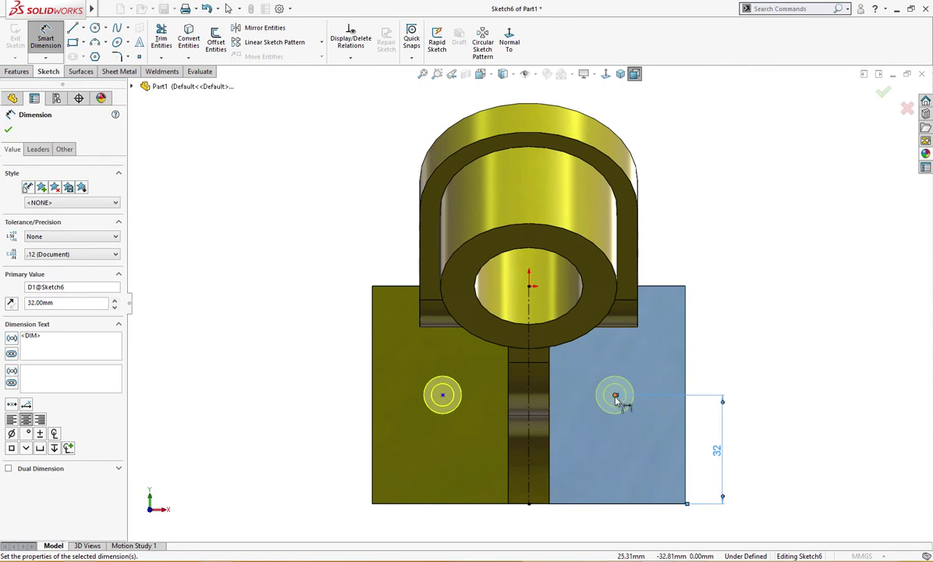
- Dimension the spacing between the two hole centres as 60 mm
{"action": "left_click", "coordinate": [616, 396]}
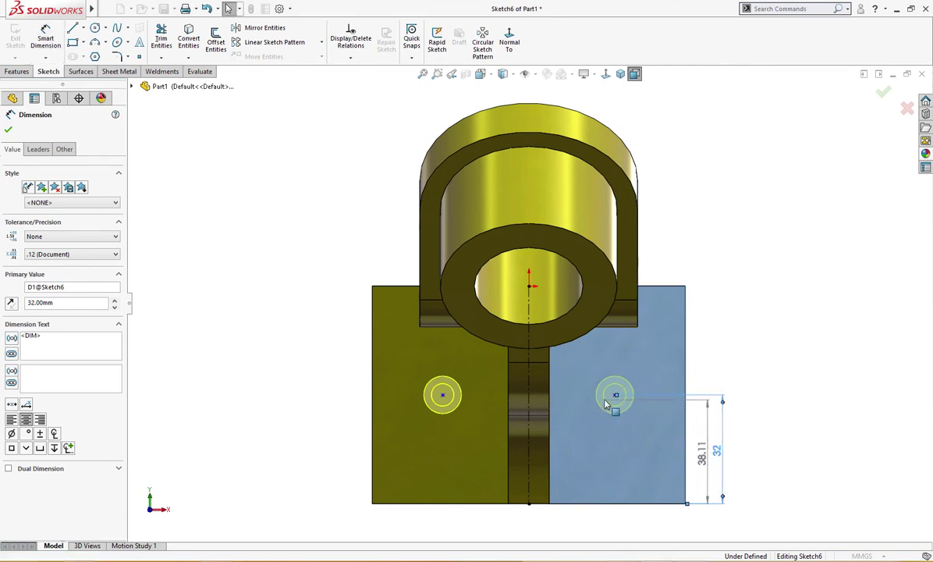
{"action": "key", "text": "Escape"}
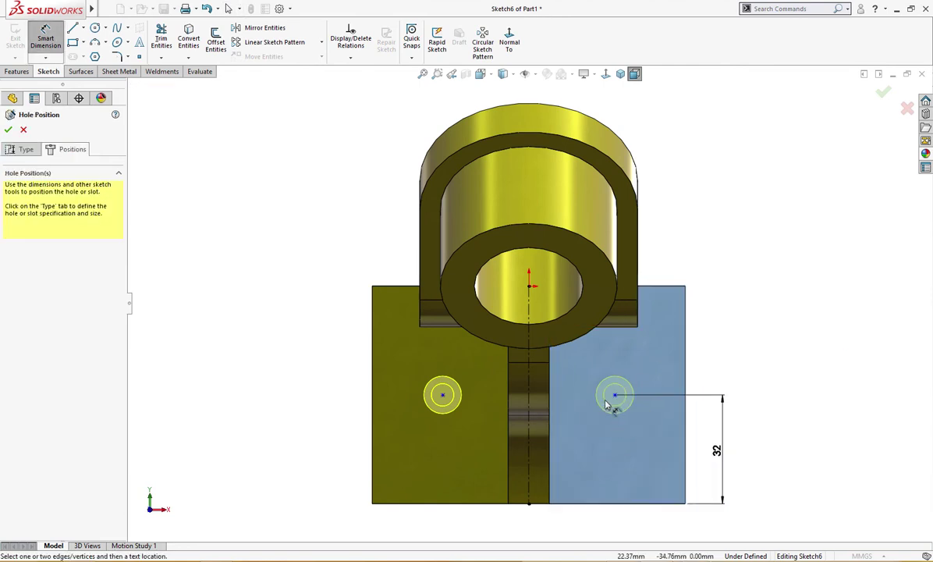
{"action": "left_click", "coordinate": [615, 396]}
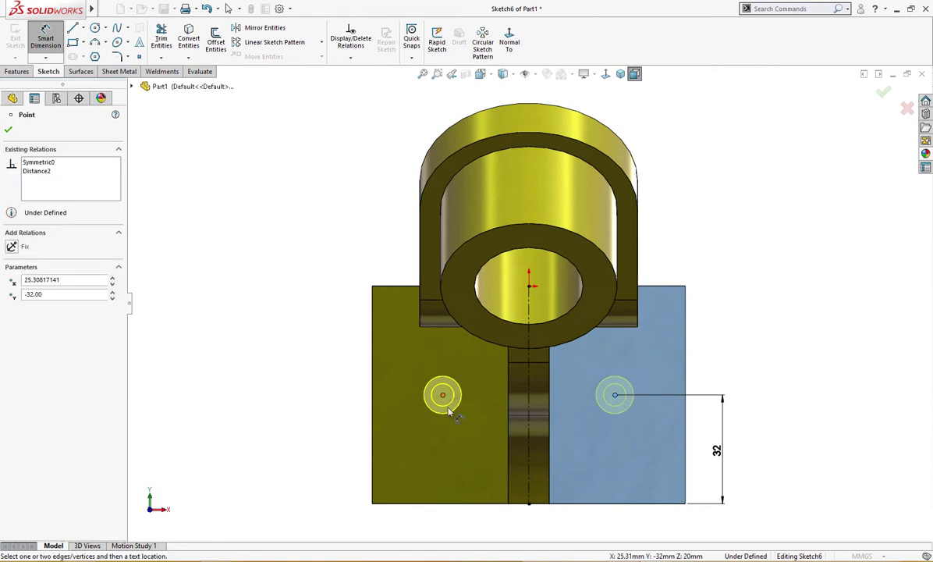
{"action": "left_click", "coordinate": [443, 395]}
{"action": "left_click", "coordinate": [536, 528]}
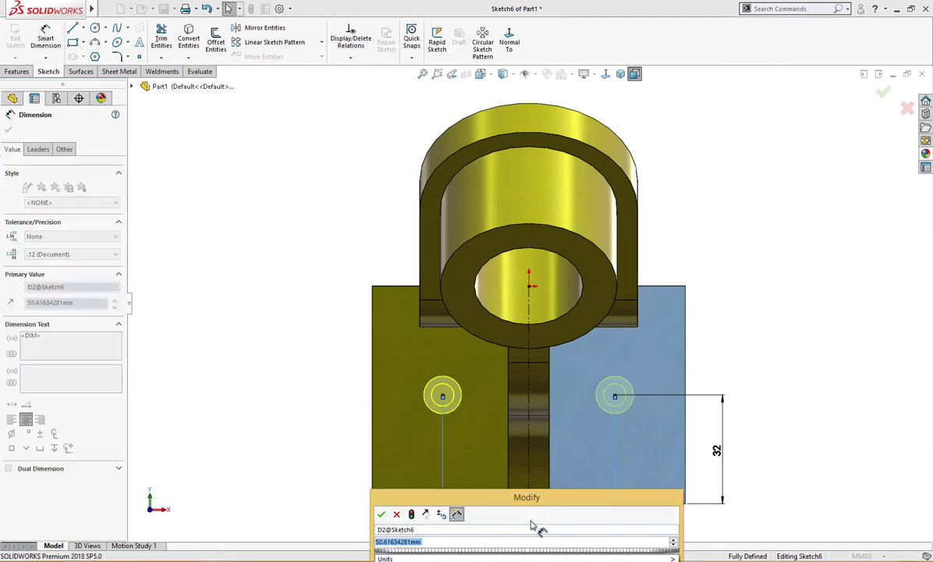
{"action": "type", "text": "60"}
{"action": "key", "text": "Return"}
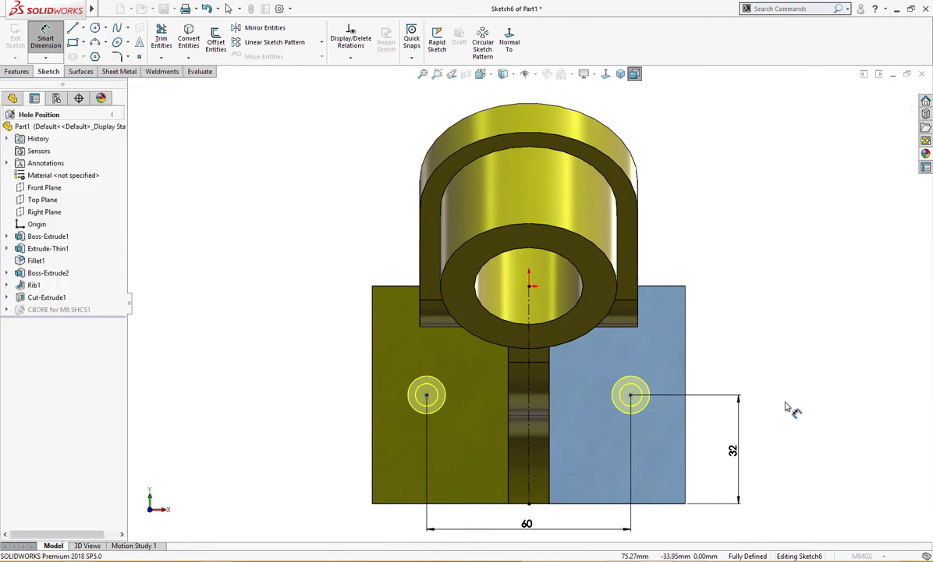
- Accept the counterbore hole feature and view the arm from above
{"action": "key", "text": "z"}
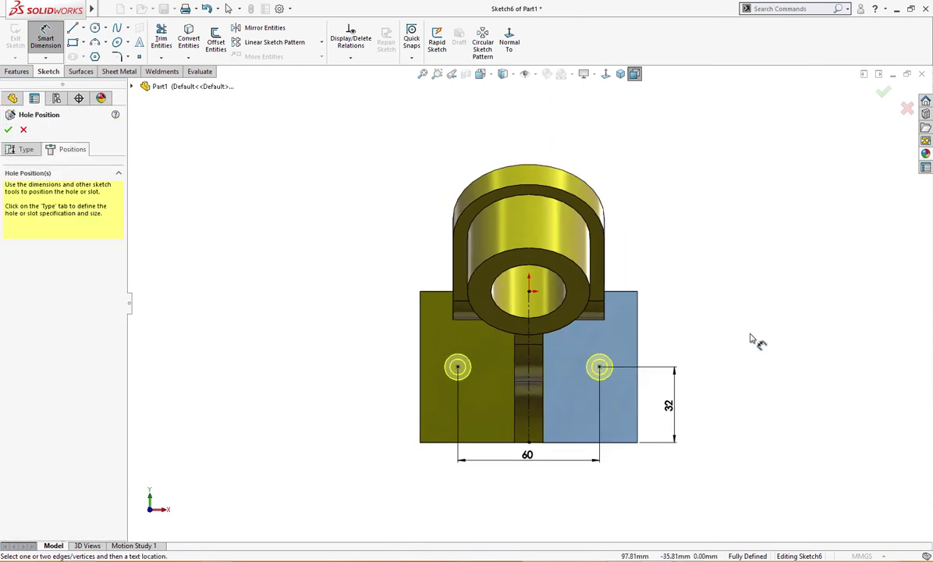
{"action": "left_click", "coordinate": [884, 96]}
{"action": "middle_click_drag", "start_coordinate": [729, 260], "coordinate": [809, 241]}
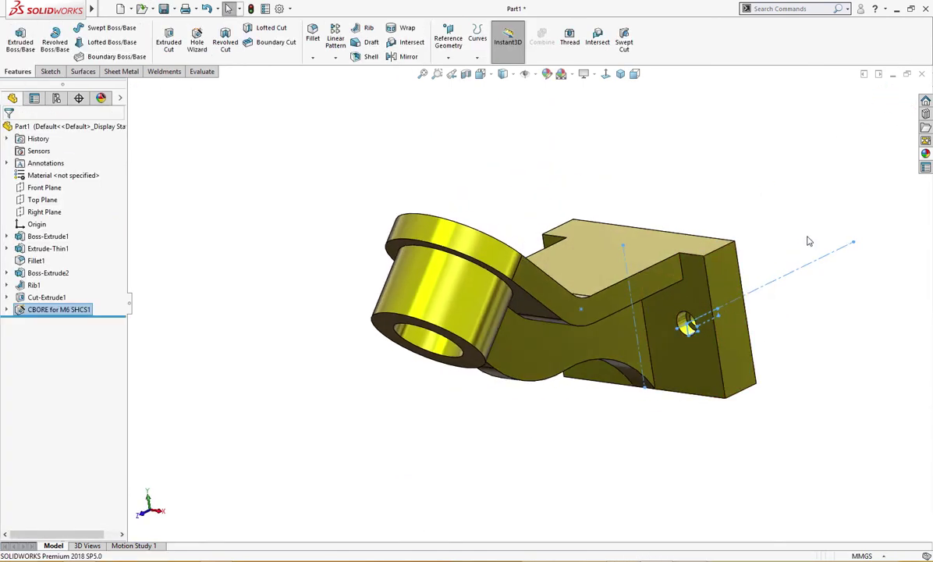
{"action": "middle_click_drag", "start_coordinate": [762, 344], "coordinate": [744, 233]}
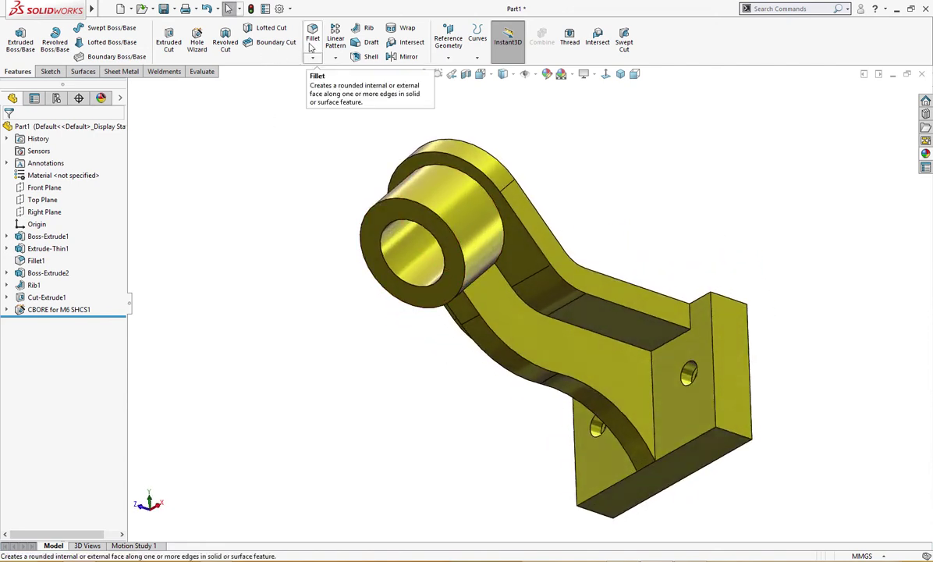
- Fillet the arm's faces with a constant-size 2 mm radius
{"action": "left_click", "coordinate": [312, 47]}
{"action": "left_click", "coordinate": [21, 182]}
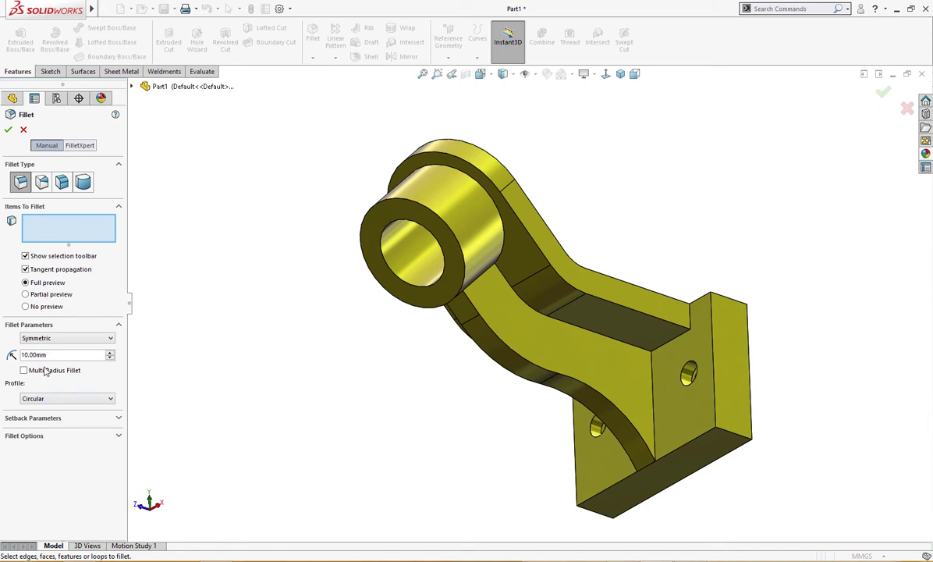
{"action": "type", "text": "2"}
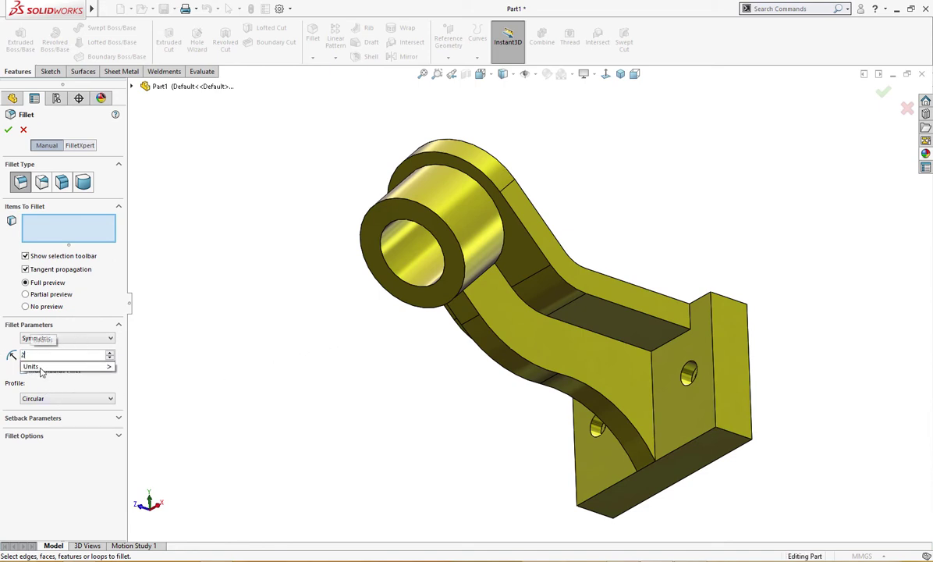
{"action": "key", "text": "Return"}
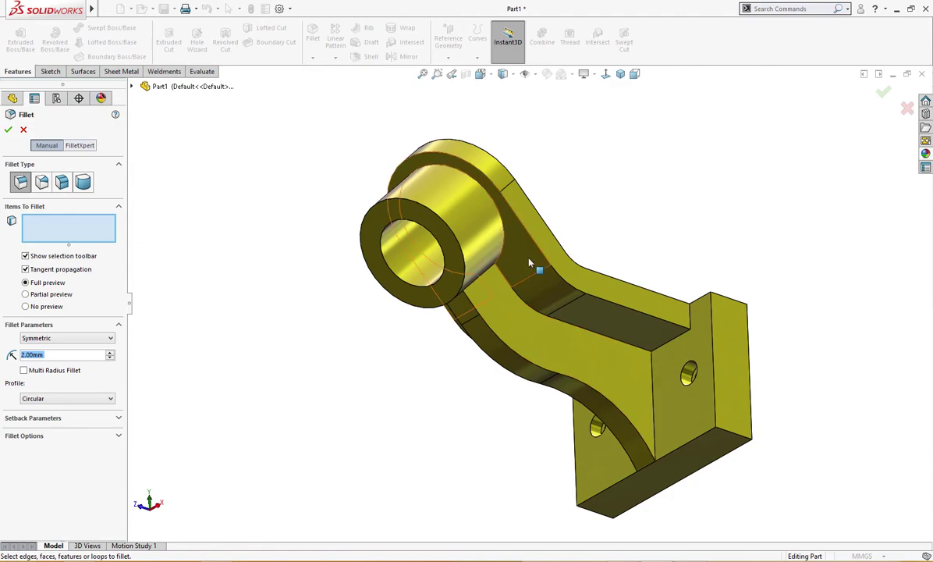
{"action": "left_click", "coordinate": [494, 240]}
{"action": "left_click", "coordinate": [464, 311]}
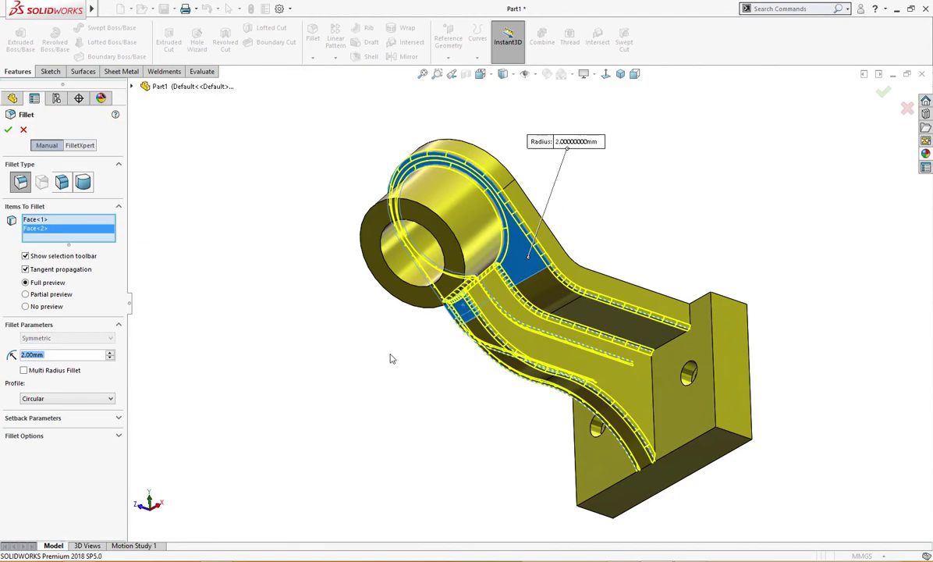
{"action": "mouse_move", "coordinate": [390, 358]}
{"action": "middle_mouse_down"}
{"action": "mouse_move", "coordinate": [402, 395]}
{"action": "mouse_move", "coordinate": [445, 422]}
{"action": "mouse_move", "coordinate": [501, 402]}
{"action": "mouse_move", "coordinate": [479, 365]}
{"action": "mouse_move", "coordinate": [389, 356]}
{"action": "middle_mouse_up"}
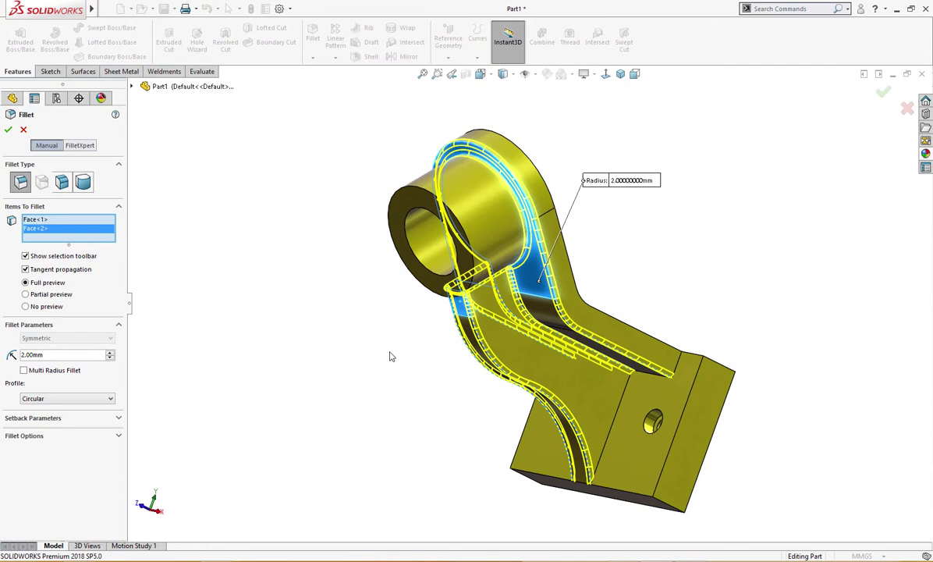
{"action": "left_click", "coordinate": [8, 131]}
- Fillet the two edge chains beside the slot at 2 mm
{"action": "middle_click_drag", "start_coordinate": [246, 302], "coordinate": [367, 348]}
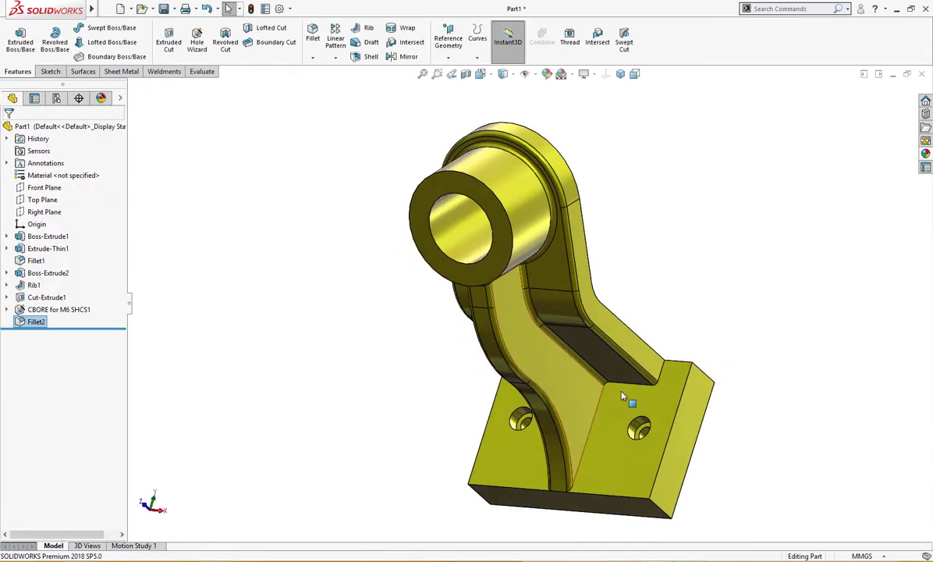
{"action": "left_click", "coordinate": [640, 384]}
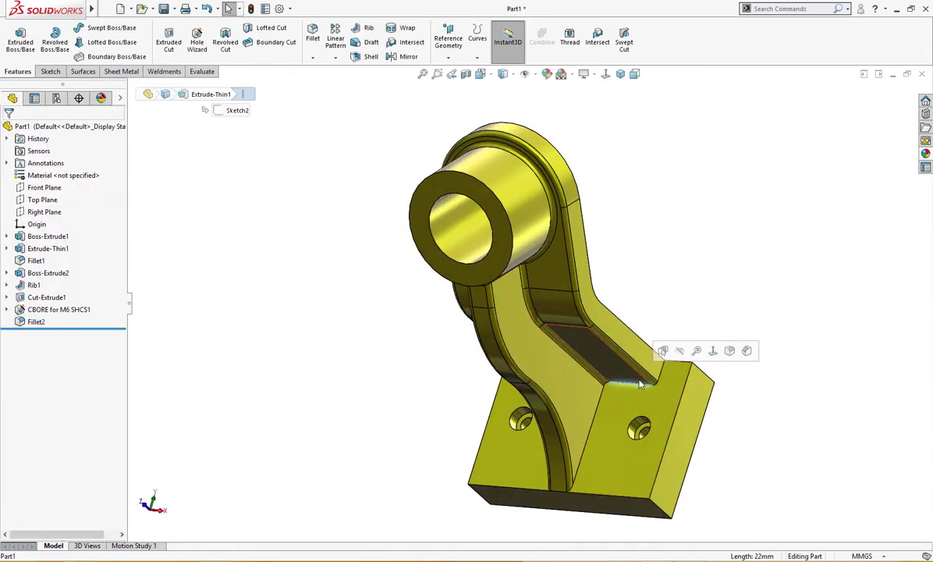
{"action": "left_click", "coordinate": [747, 351]}
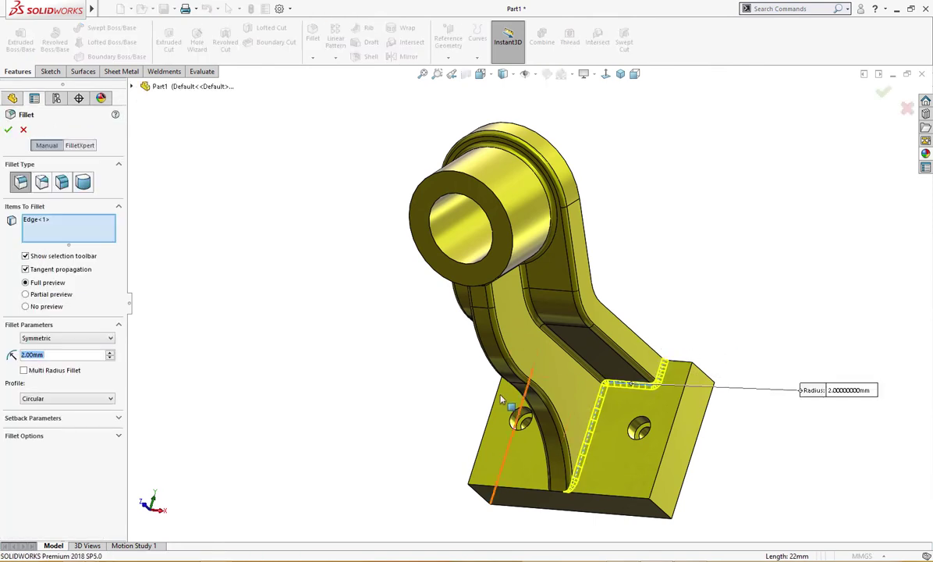
{"action": "left_click", "coordinate": [545, 406]}
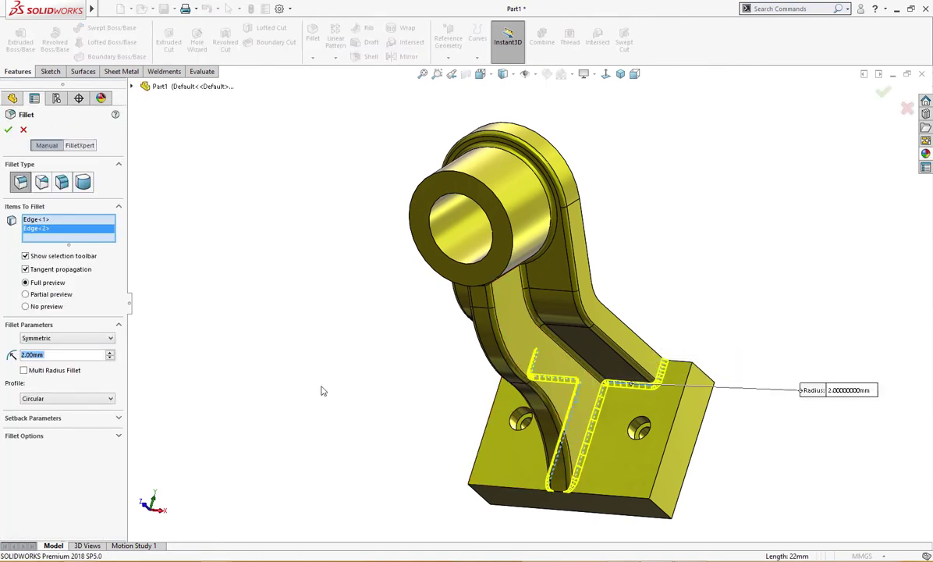
{"action": "left_click", "coordinate": [8, 131]}
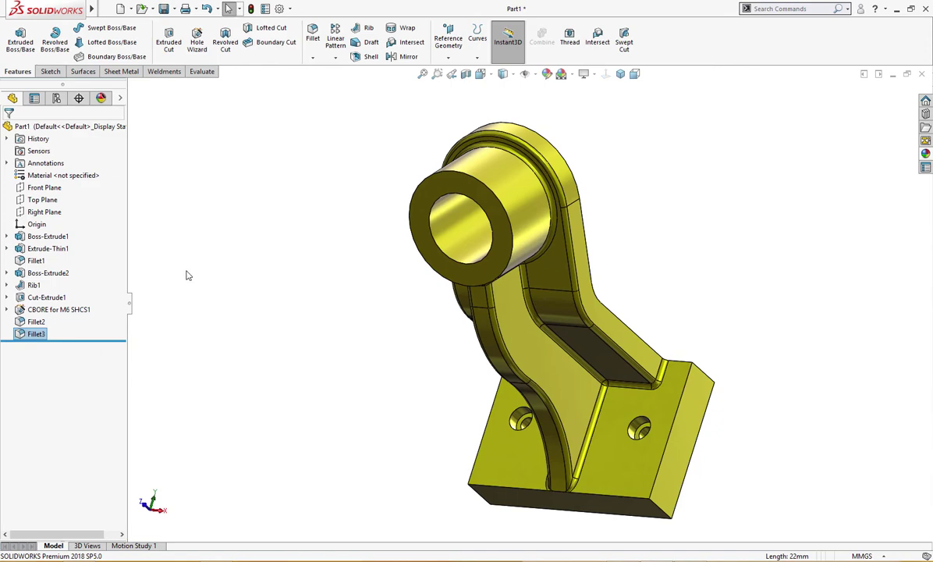
{"action": "middle_click_drag", "start_coordinate": [186, 273], "coordinate": [160, 314]}
{"action": "mouse_move", "coordinate": [236, 270]}
{"action": "middle_mouse_down"}
{"action": "mouse_move", "coordinate": [305, 312]}
{"action": "mouse_move", "coordinate": [196, 249]}
{"action": "mouse_move", "coordinate": [215, 248]}
{"action": "mouse_move", "coordinate": [229, 261]}
{"action": "mouse_move", "coordinate": [225, 255]}
{"action": "mouse_move", "coordinate": [217, 267]}
{"action": "mouse_move", "coordinate": [226, 265]}
{"action": "middle_mouse_up"}
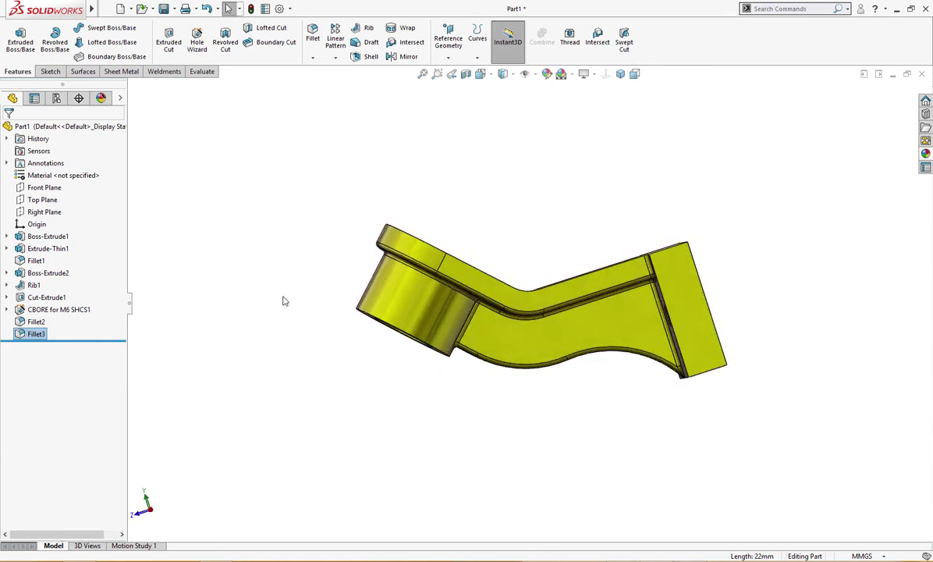
- Flip between the PHASE1 and PHASE2 drawings in Photo Viewer, then minimize it
{"action": "key", "text": "alt+Tab"}
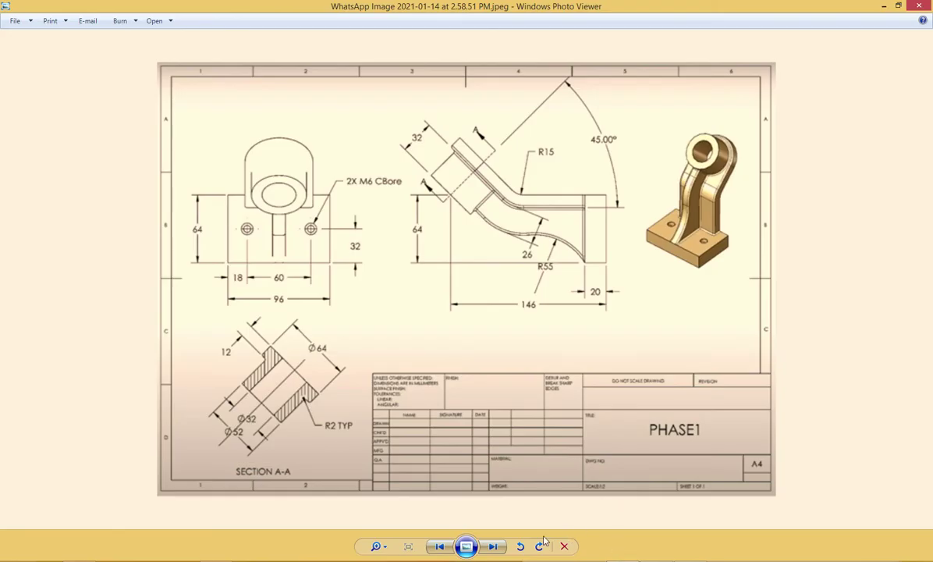
{"action": "left_click", "coordinate": [497, 547]}
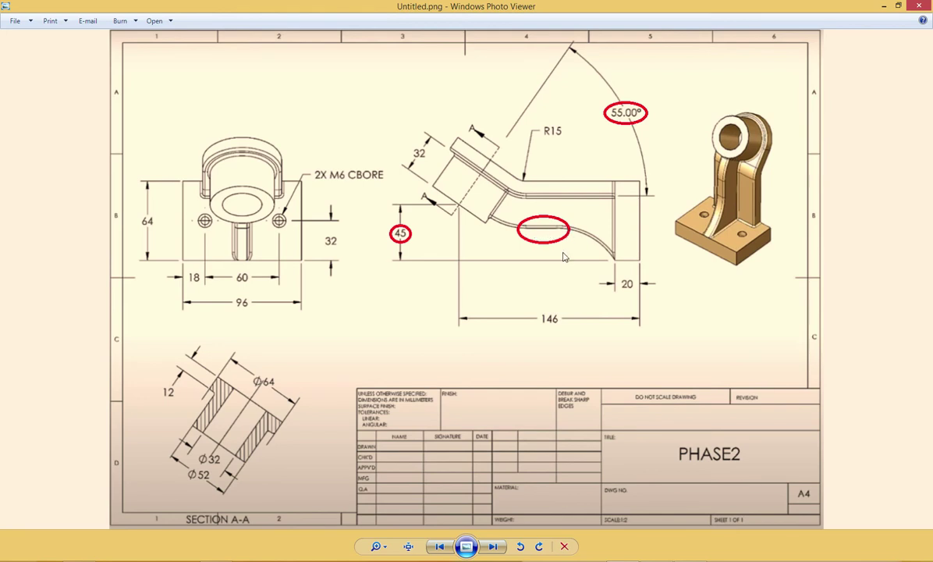
{"action": "left_click", "coordinate": [441, 548]}
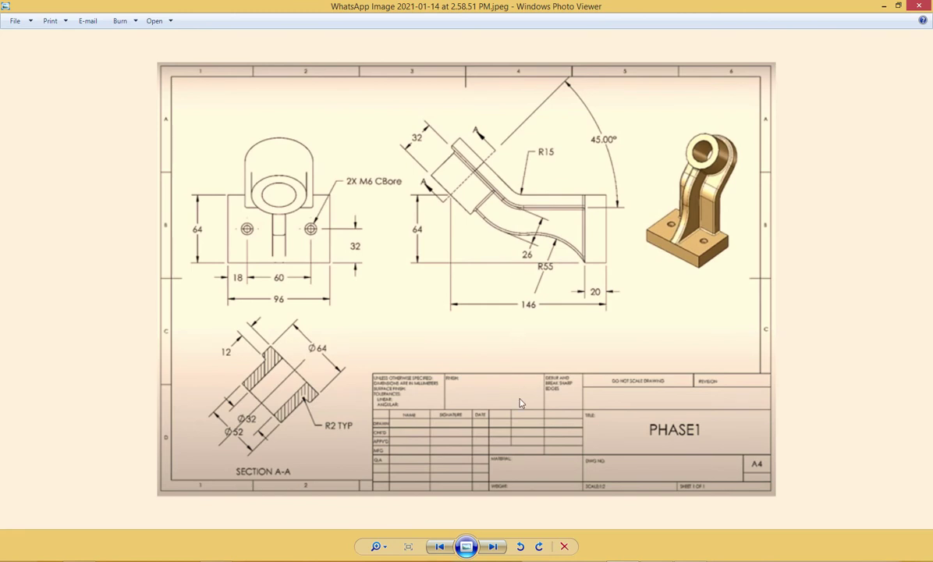
{"action": "left_click", "coordinate": [494, 547]}
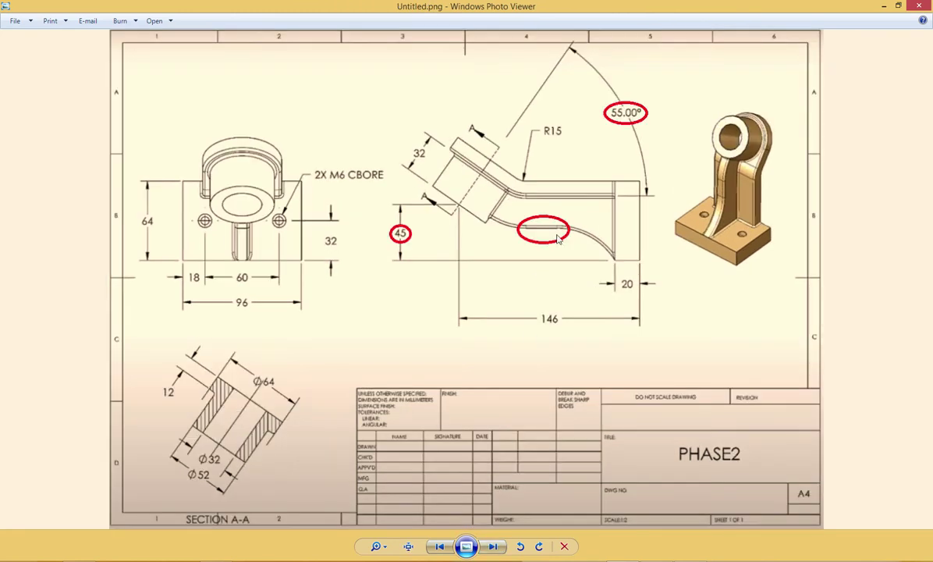
{"action": "left_click", "coordinate": [884, 9]}
{"action": "middle_click_drag", "start_coordinate": [544, 379], "coordinate": [550, 337]}
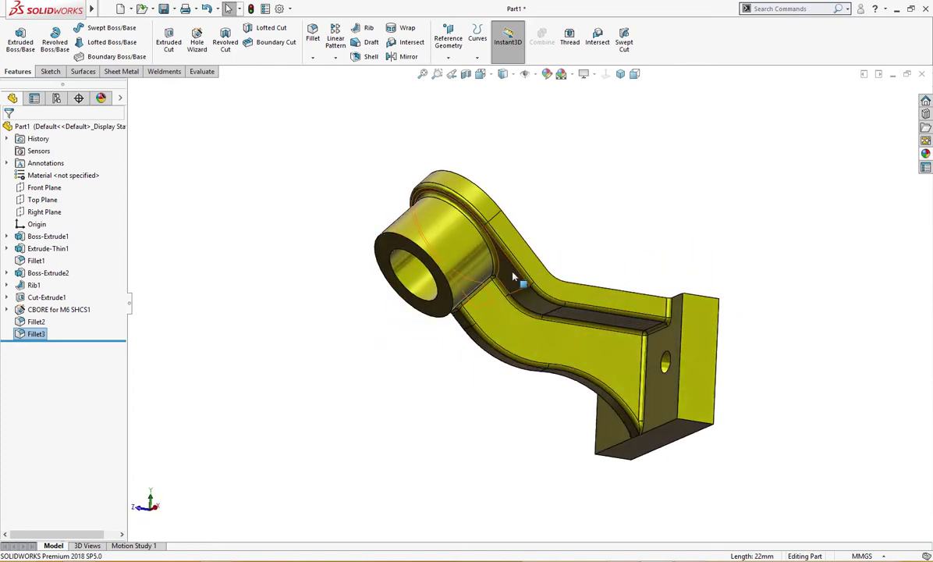
- In Sketch2 of Extrude-Thin1, change the arm angle from 45° to 55° and rebuild
{"action": "double_click", "coordinate": [478, 253]}
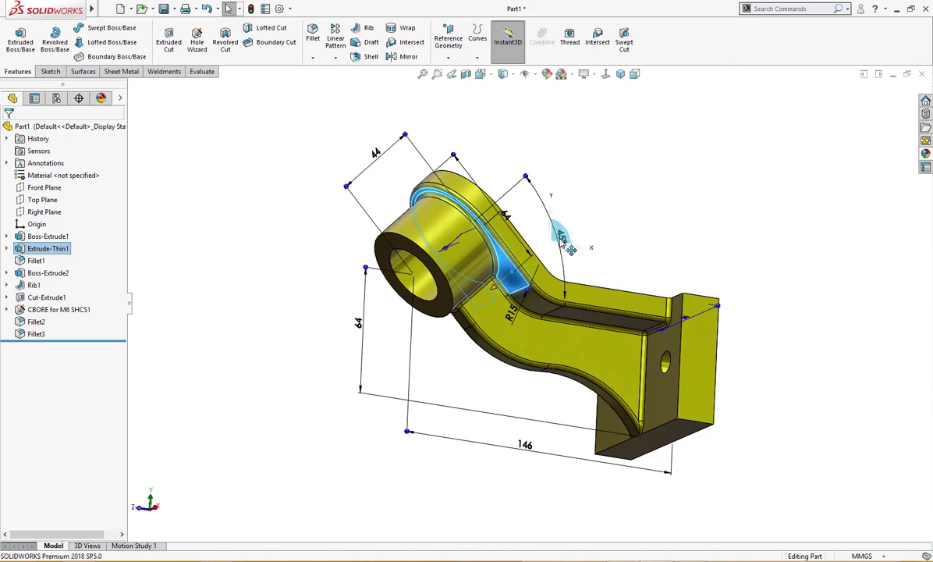
{"action": "key", "text": "Escape"}
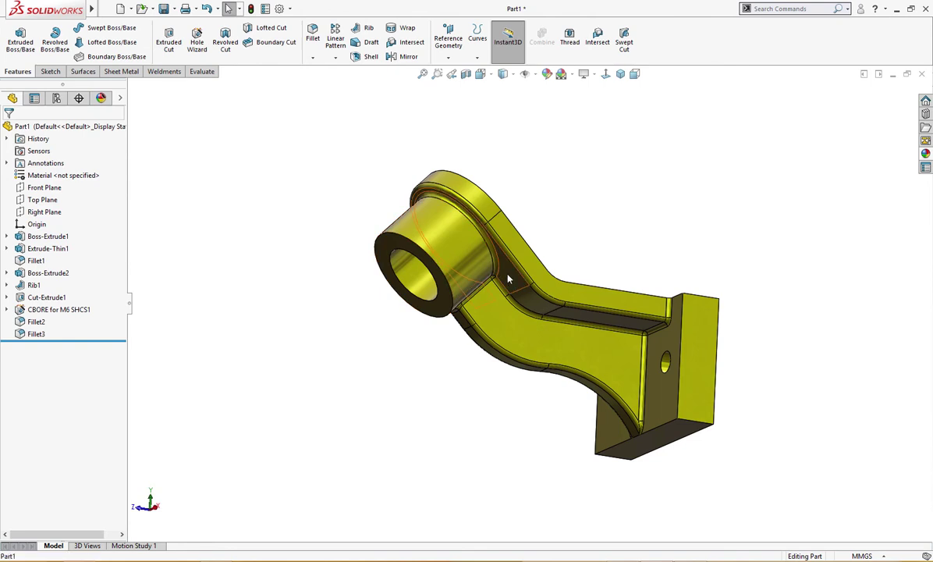
{"action": "left_click", "coordinate": [474, 255]}
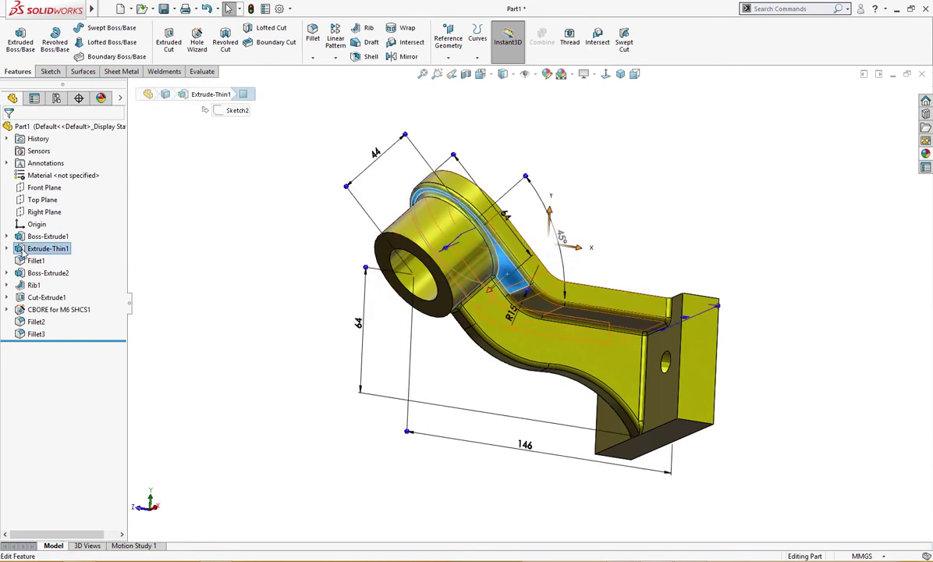
{"action": "left_click", "coordinate": [27, 248]}
{"action": "left_click", "coordinate": [65, 213]}
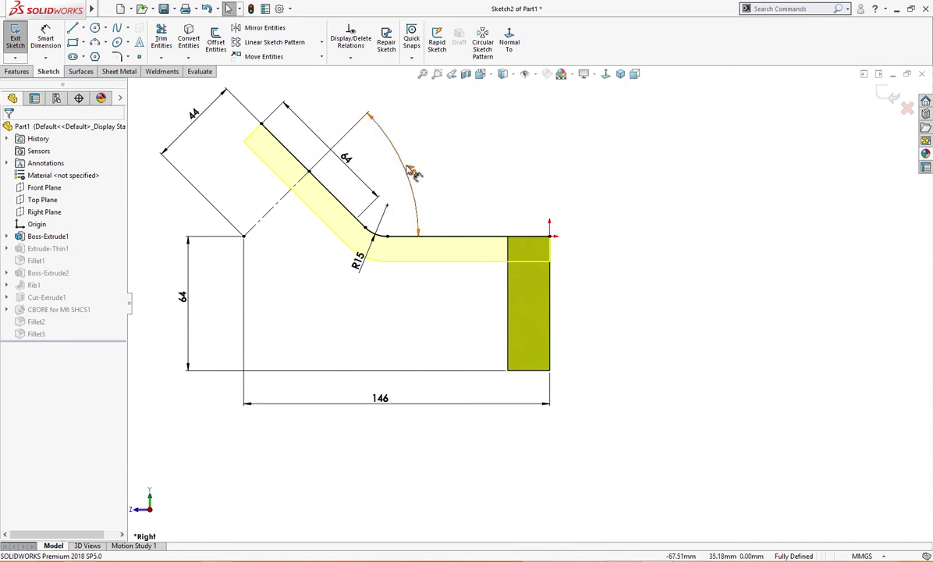
{"action": "double_click", "coordinate": [414, 173]}
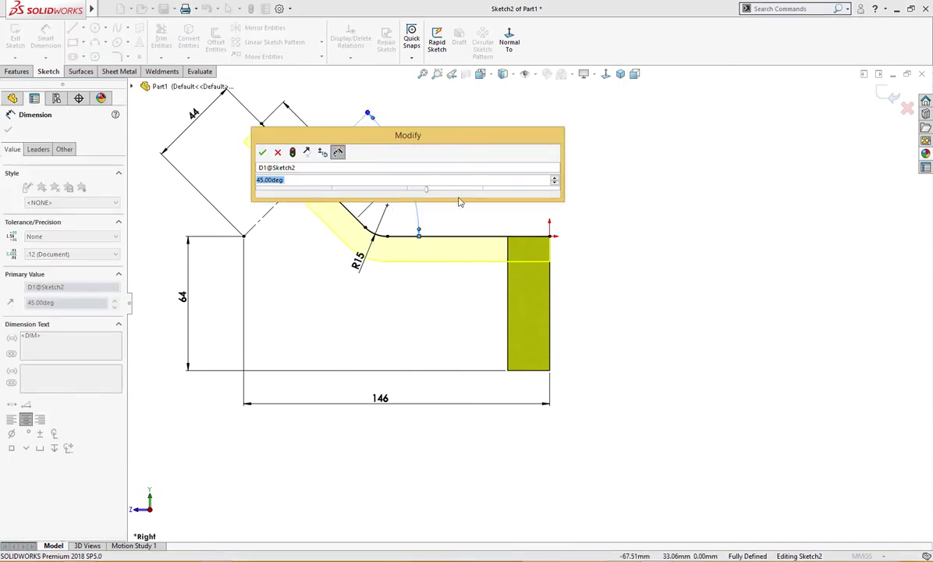
{"action": "type", "text": "55"}
{"action": "key", "text": "Return"}
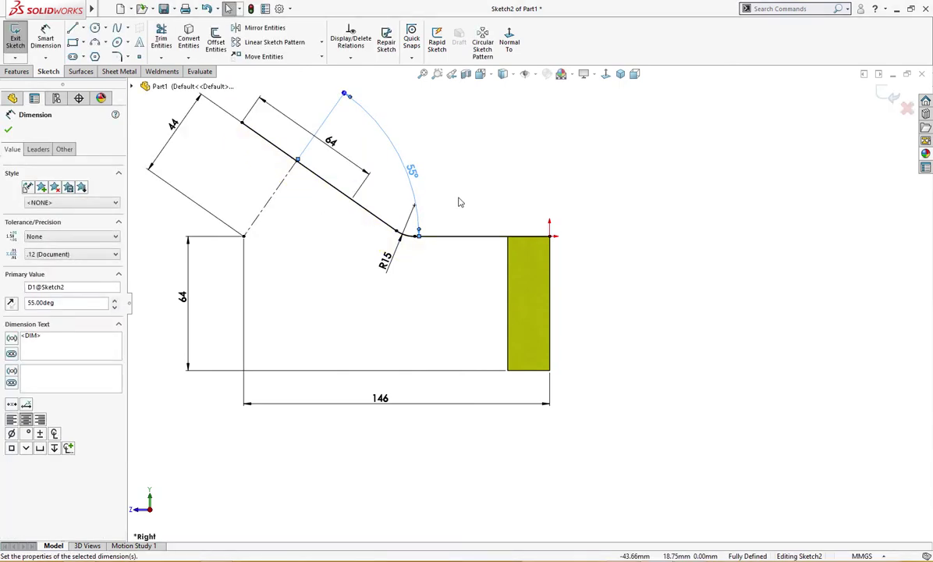
{"action": "key", "text": "z"}
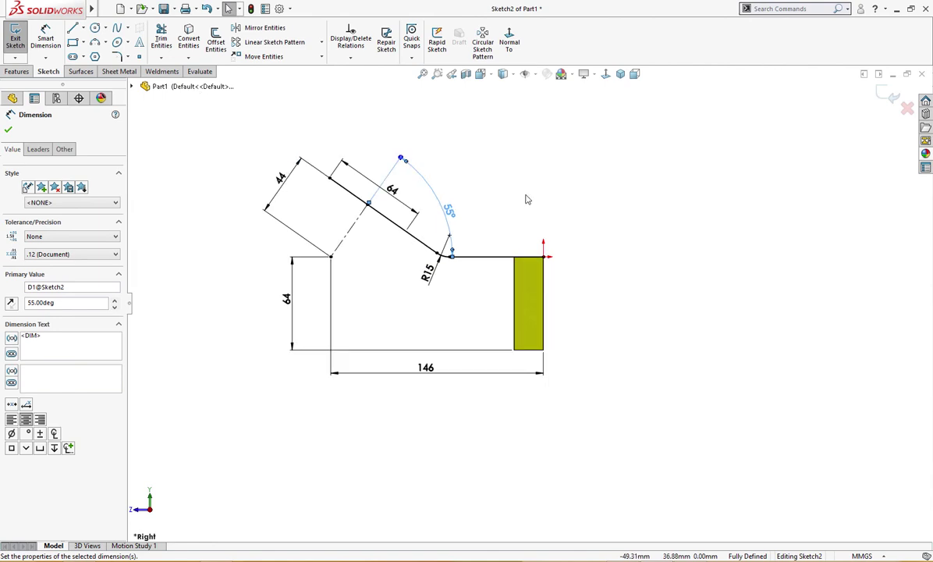
{"action": "left_click", "coordinate": [889, 98]}
- Change the 64 mm height dimension to 45 mm, accepting the Fillet2 rebuild error
{"action": "mouse_move", "coordinate": [538, 222]}
{"action": "middle_mouse_down"}
{"action": "mouse_move", "coordinate": [556, 221]}
{"action": "mouse_move", "coordinate": [551, 198]}
{"action": "middle_mouse_up"}
{"action": "left_click", "coordinate": [402, 251]}
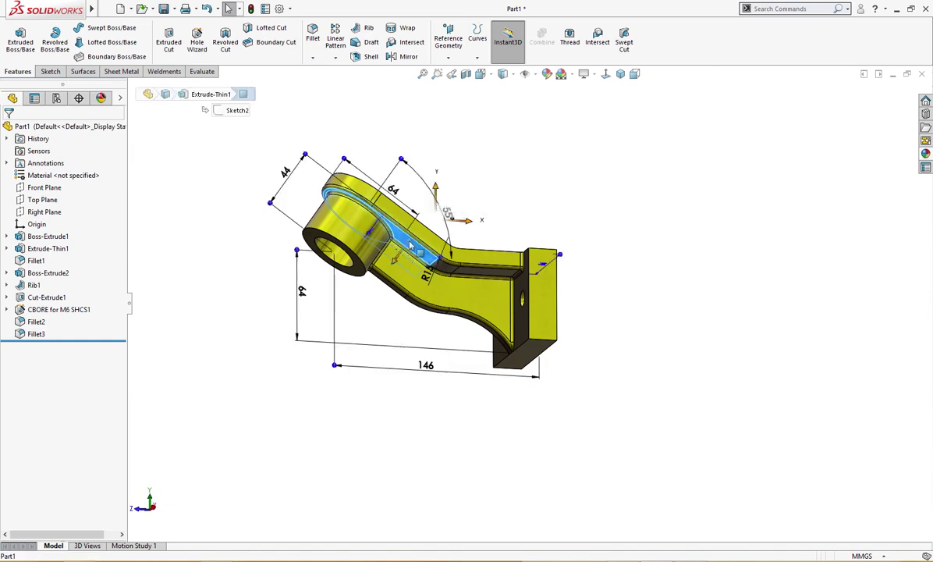
{"action": "left_click", "coordinate": [302, 292]}
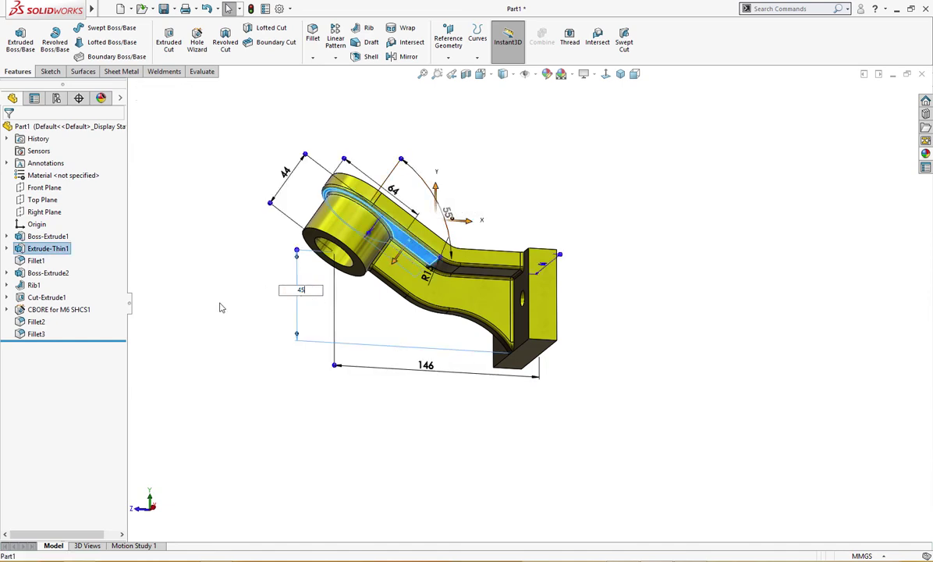
{"action": "key", "text": "Return"}
{"action": "left_click", "coordinate": [462, 291]}
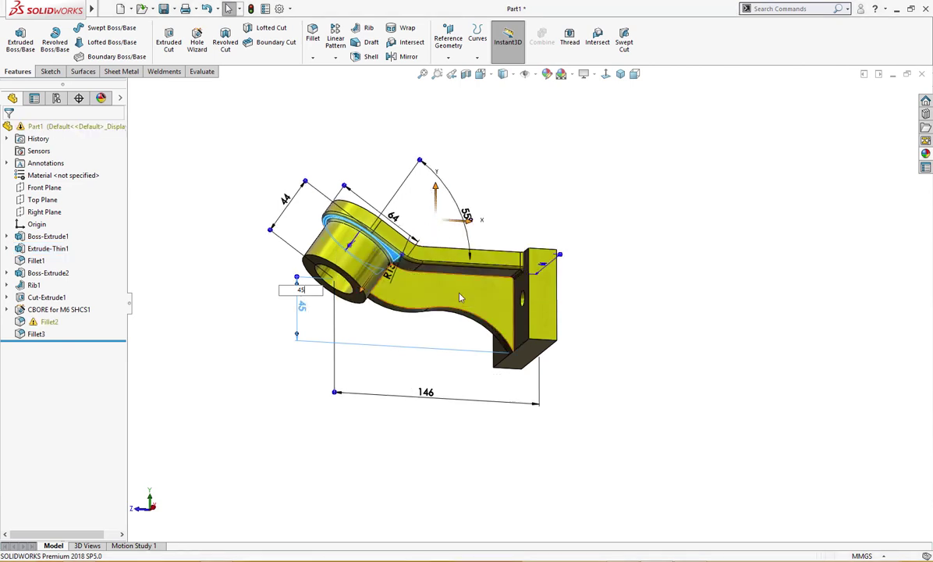
- Edit Fillet2 to add the rib's lower face and remove its missing face reference
{"action": "left_click", "coordinate": [373, 356]}
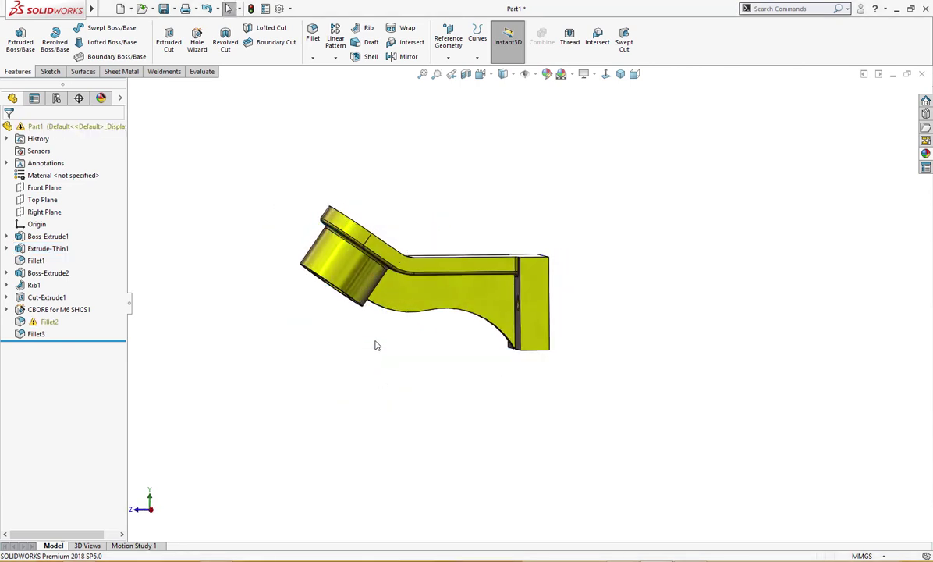
{"action": "mouse_move", "coordinate": [381, 317]}
{"action": "middle_mouse_down"}
{"action": "mouse_move", "coordinate": [360, 257]}
{"action": "mouse_move", "coordinate": [377, 304]}
{"action": "middle_mouse_up"}
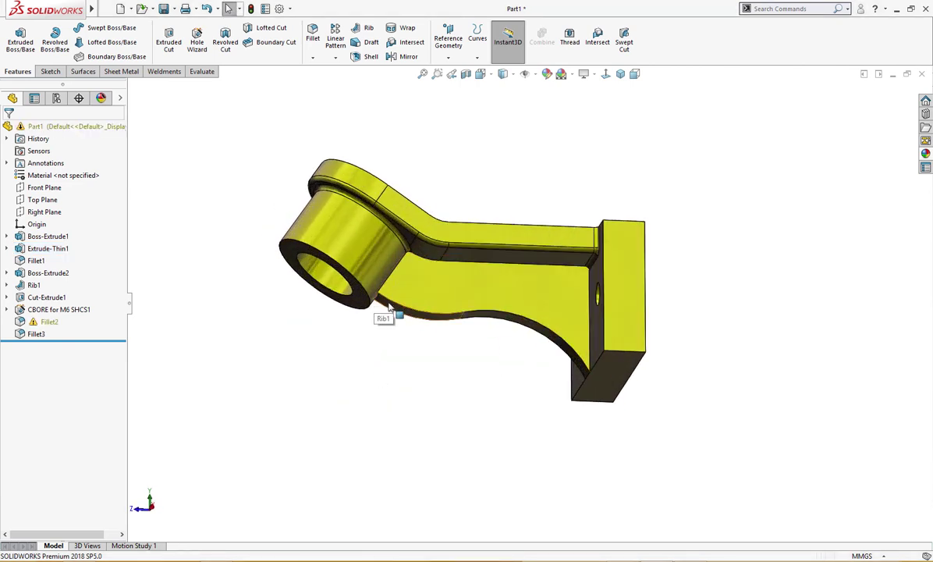
{"action": "mouse_move", "coordinate": [45, 326]}
{"action": "left_click", "coordinate": [45, 326]}
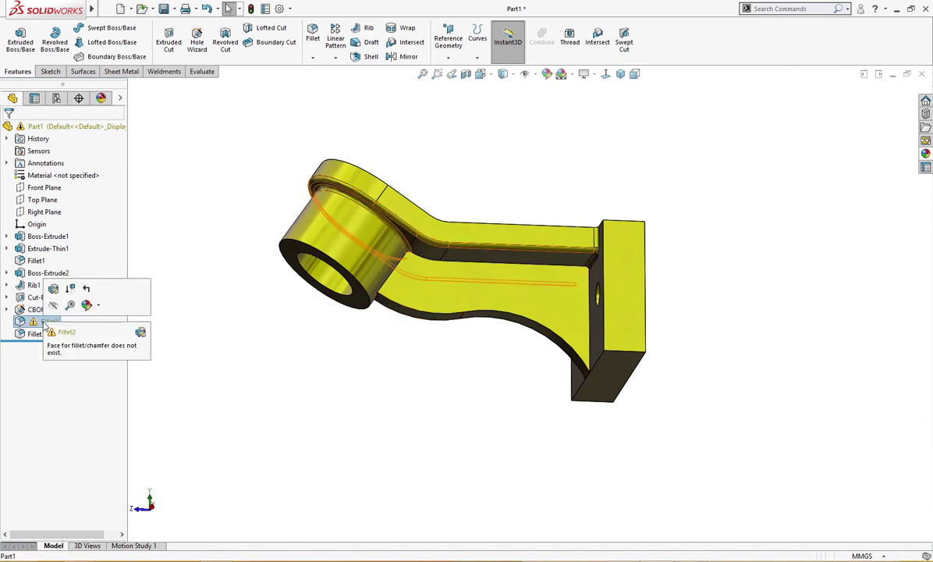
{"action": "left_click", "coordinate": [68, 293]}
{"action": "middle_click_drag", "start_coordinate": [202, 321], "coordinate": [309, 315]}
{"action": "scroll", "coordinate": [309, 314], "scroll_direction": "down", "scroll_amount": 3}
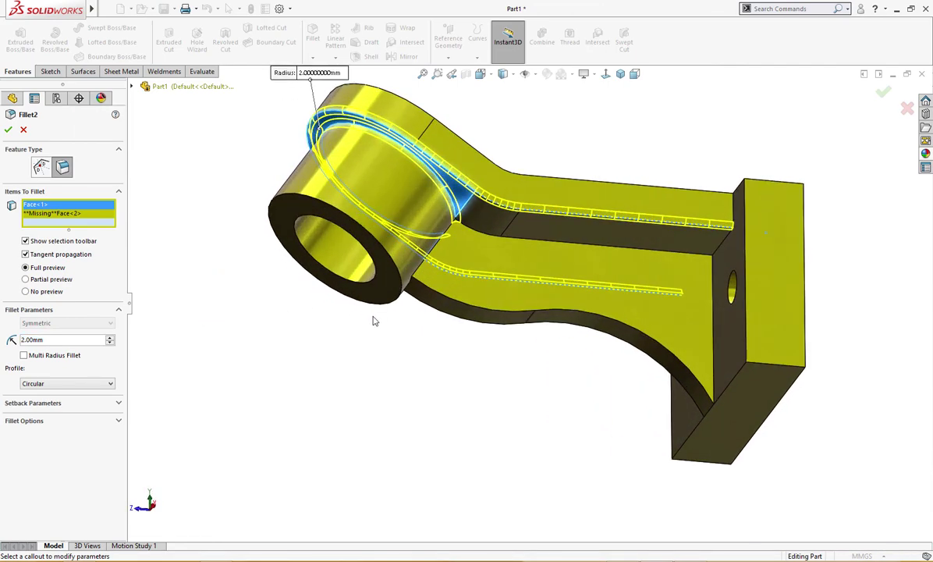
{"action": "left_click", "coordinate": [422, 293]}
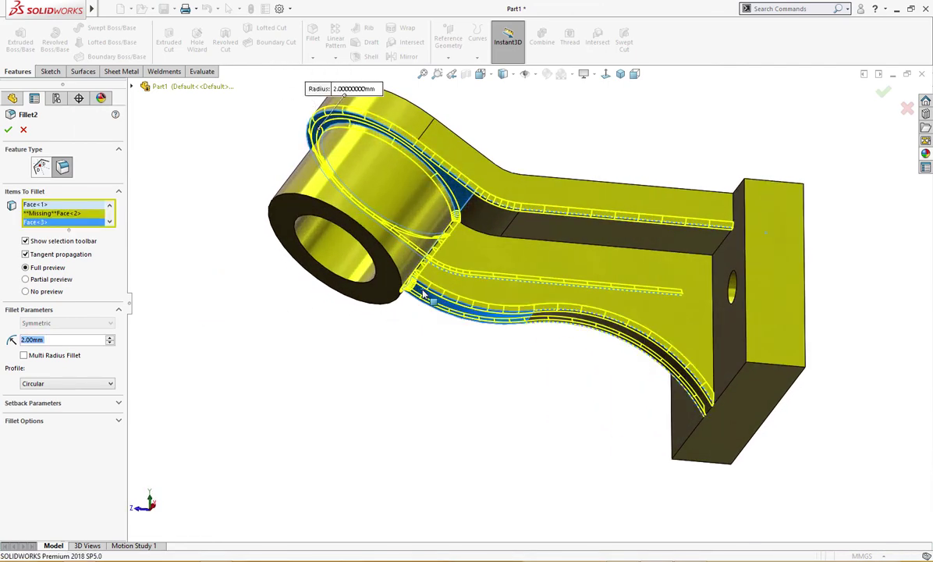
{"action": "middle_click_drag", "start_coordinate": [356, 343], "coordinate": [374, 320]}
{"action": "left_click", "coordinate": [9, 130]}
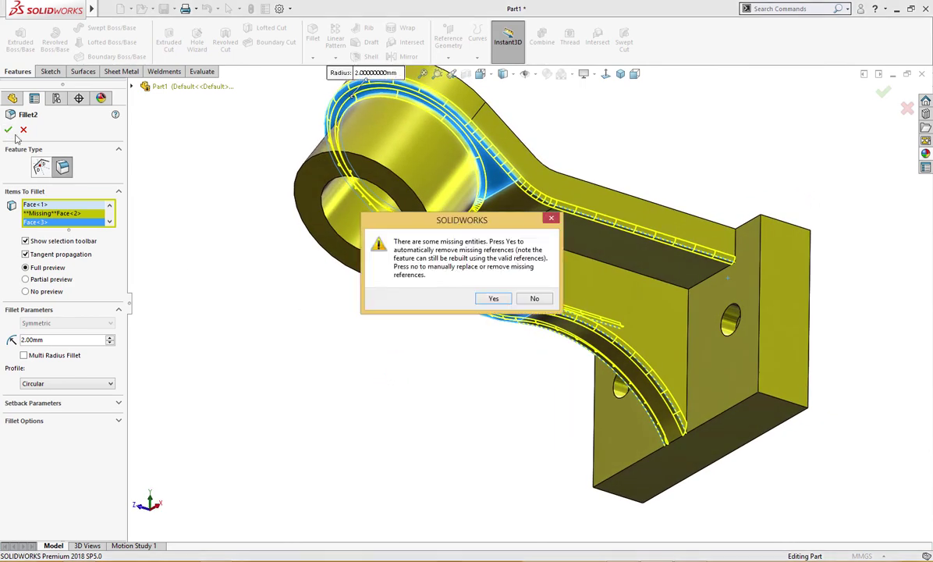
{"action": "left_click", "coordinate": [493, 299]}
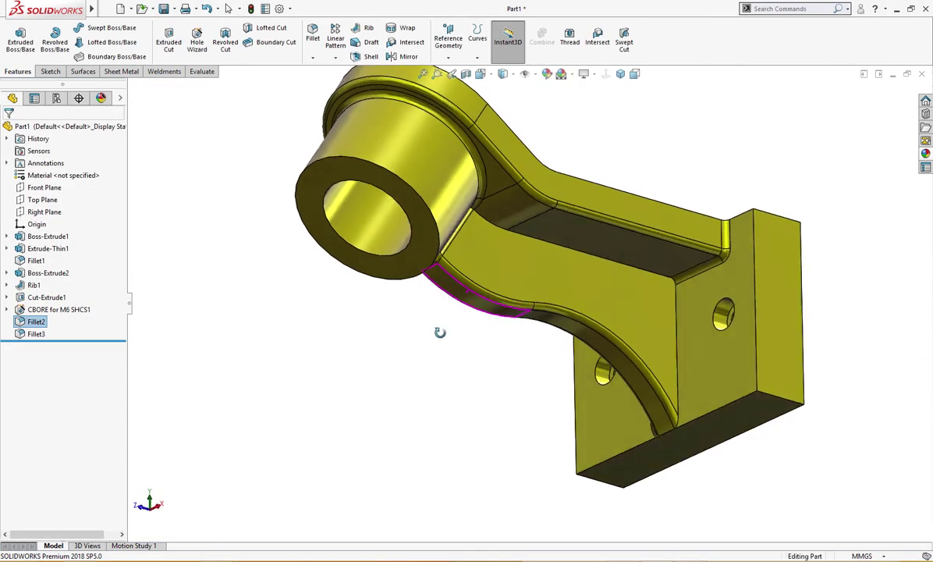
- Add a 2 mm fillet on the rib-to-block edge and the block's inner top edge
{"action": "left_click", "coordinate": [665, 322]}
{"action": "left_click", "coordinate": [759, 285]}
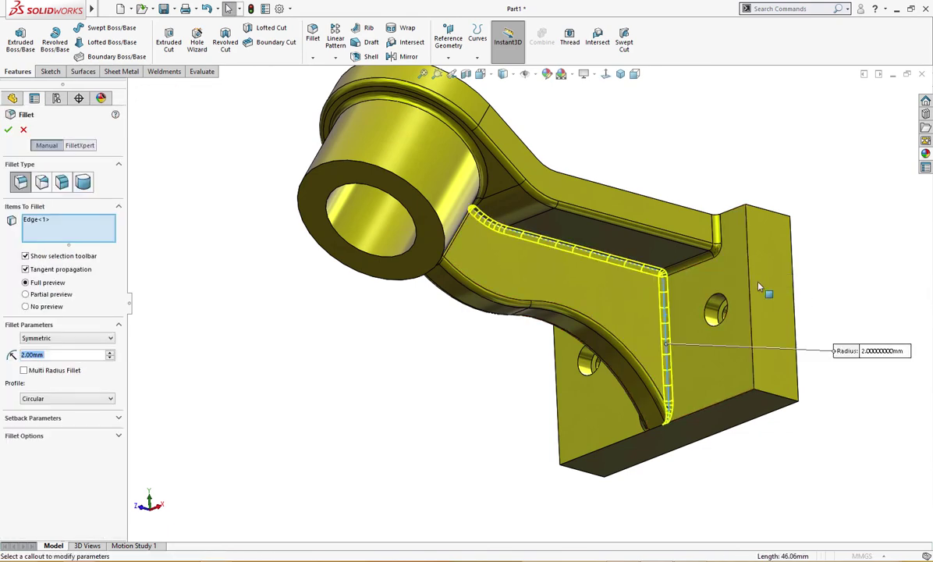
{"action": "middle_click_drag", "start_coordinate": [531, 350], "coordinate": [627, 326]}
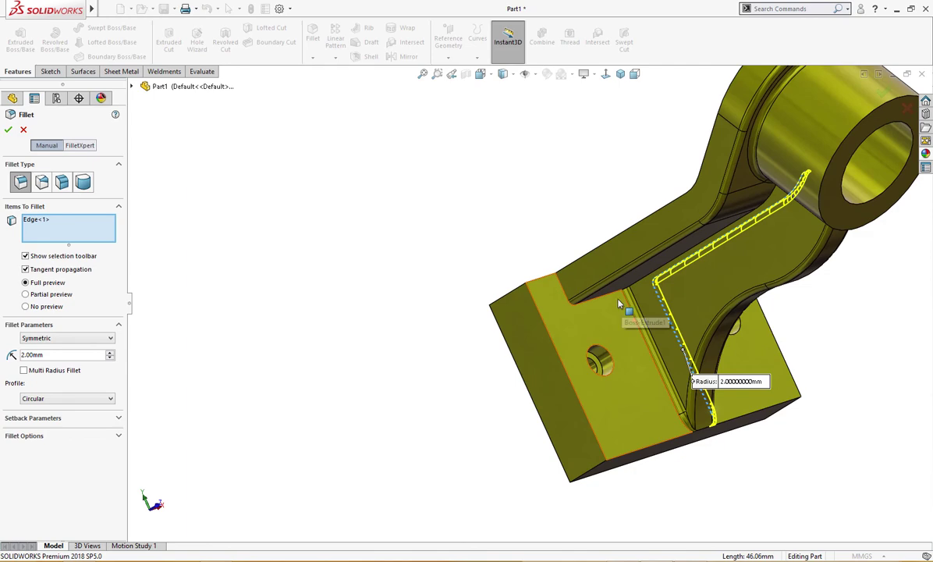
{"action": "left_click", "coordinate": [617, 303]}
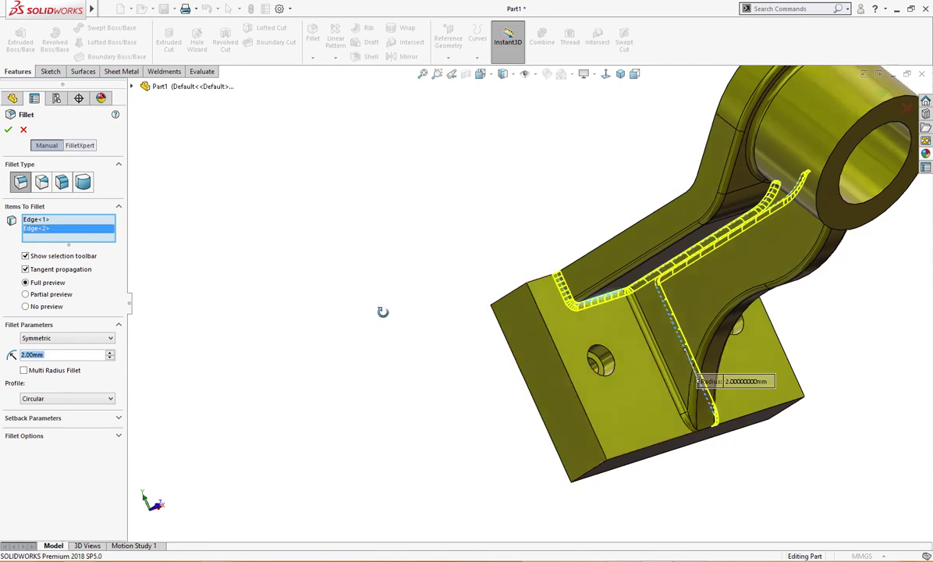
{"action": "middle_click_drag", "start_coordinate": [382, 312], "coordinate": [306, 316]}
{"action": "left_click", "coordinate": [8, 130]}
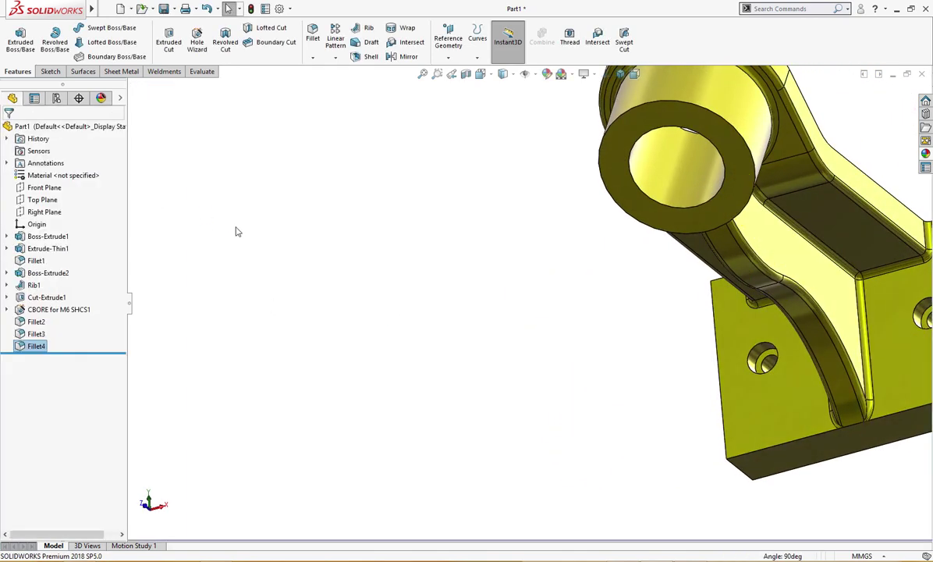
{"action": "middle_click_drag", "start_coordinate": [385, 271], "coordinate": [405, 243]}
{"action": "key", "text": "ctrl+7"}
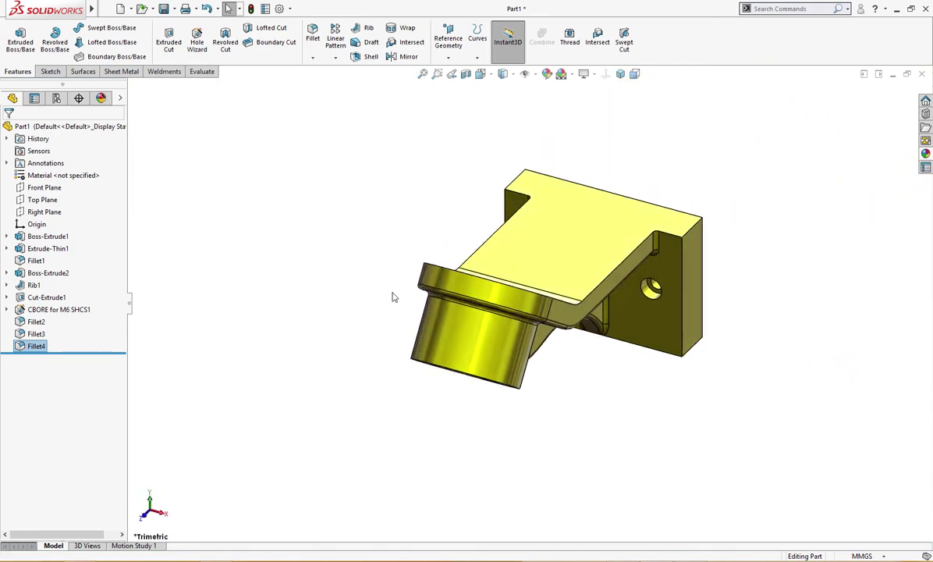
{"action": "middle_click_drag", "start_coordinate": [391, 296], "coordinate": [591, 351]}
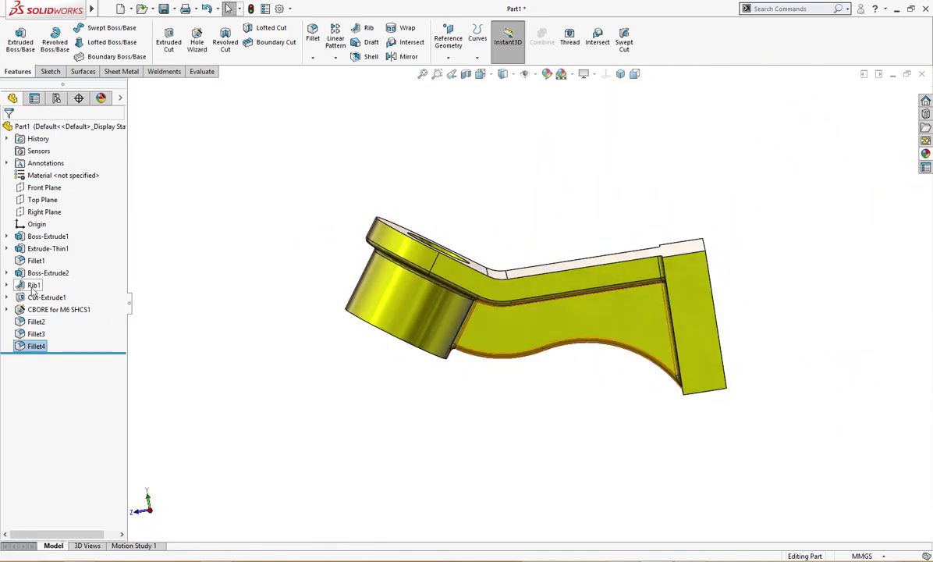
- In Rib1's sketch, draw a horizontal line from the spline and trim off the excess
{"action": "left_click", "coordinate": [35, 285]}
{"action": "left_click", "coordinate": [53, 244]}
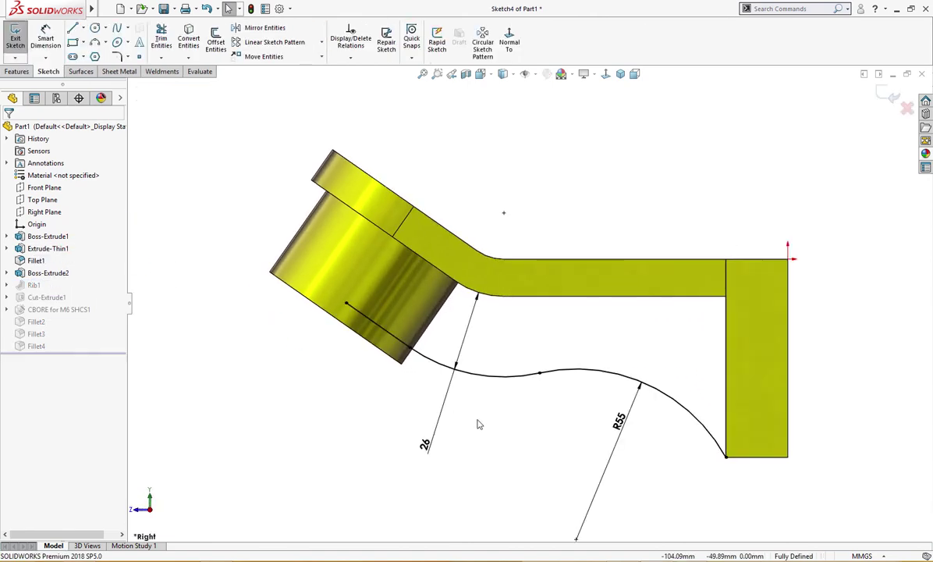
{"action": "scroll", "coordinate": [508, 390], "scroll_direction": "down", "scroll_amount": 3}
{"action": "scroll", "coordinate": [552, 371], "scroll_direction": "up", "scroll_amount": 5}
{"action": "right_click_drag", "start_coordinate": [544, 385], "coordinate": [506, 417]}
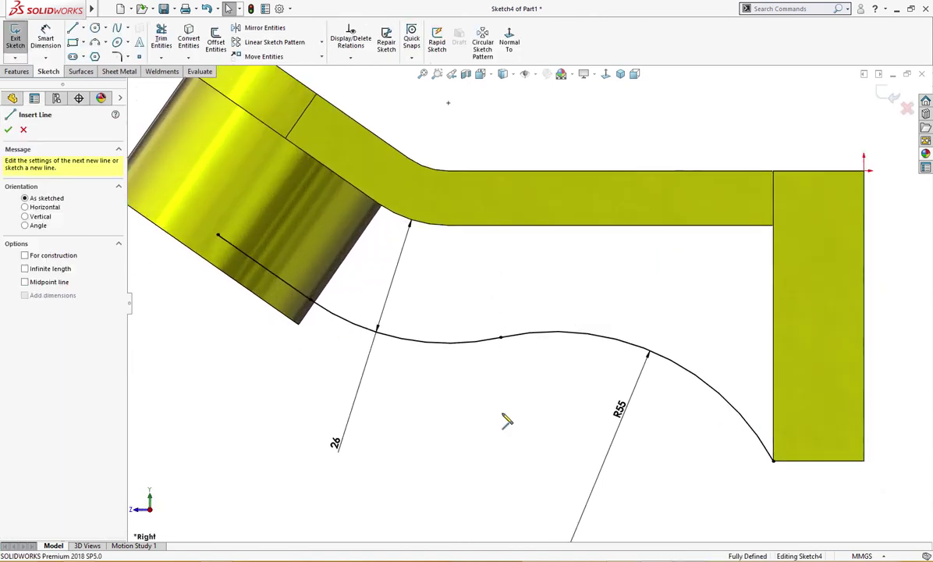
{"action": "left_click", "coordinate": [449, 343]}
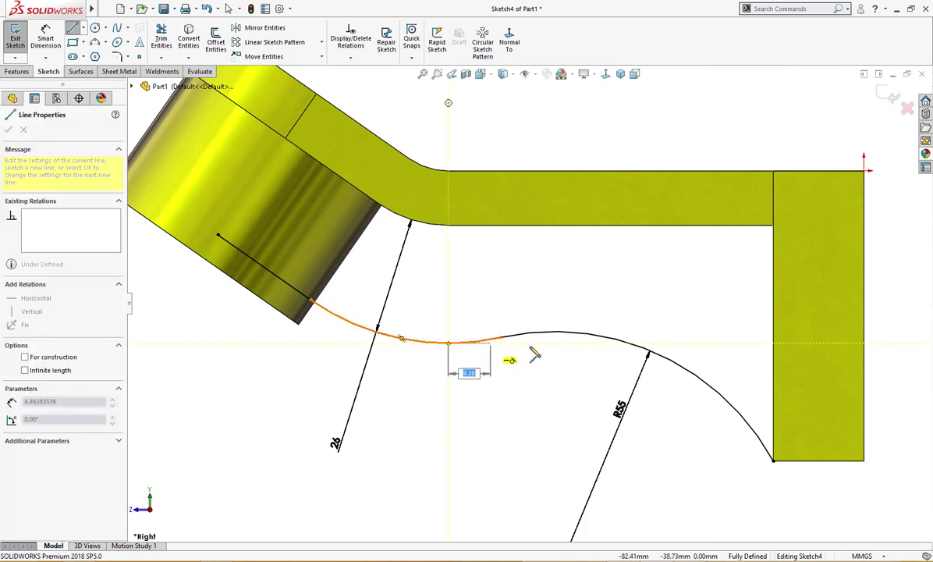
{"action": "left_click", "coordinate": [716, 343]}
{"action": "key", "text": "Escape"}
{"action": "right_click_drag", "start_coordinate": [665, 389], "coordinate": [700, 422]}
{"action": "mouse_move", "coordinate": [694, 327]}
{"action": "left_mouse_down"}
{"action": "mouse_move", "coordinate": [579, 339]}
{"action": "mouse_move", "coordinate": [506, 328]}
{"action": "mouse_move", "coordinate": [490, 343]}
{"action": "mouse_move", "coordinate": [490, 327]}
{"action": "mouse_move", "coordinate": [527, 348]}
{"action": "left_mouse_up"}
{"action": "scroll", "coordinate": [492, 337], "scroll_direction": "down", "scroll_amount": 3}
{"action": "scroll", "coordinate": [526, 348], "scroll_direction": "up", "scroll_amount": 2}
{"action": "scroll", "coordinate": [594, 381], "scroll_direction": "up", "scroll_amount": 5}
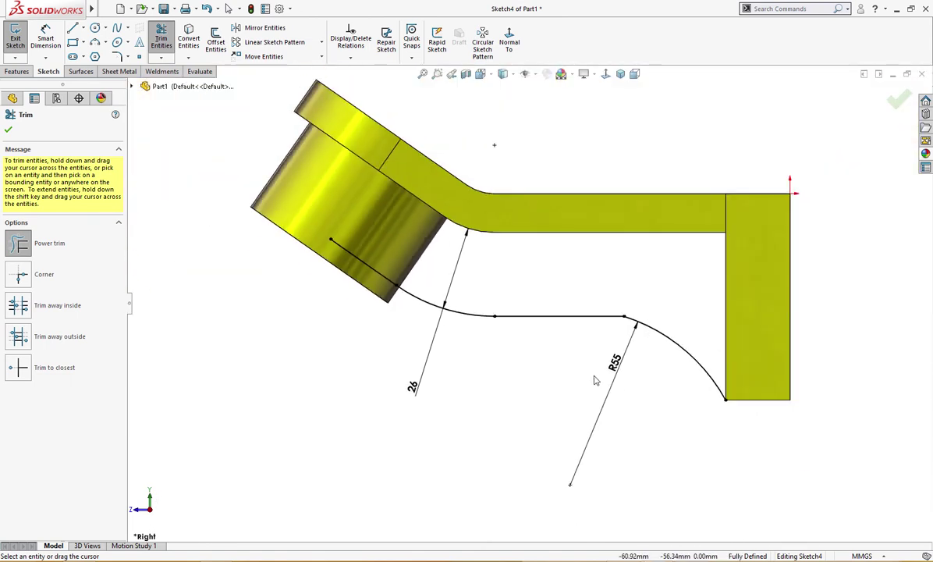
{"action": "key", "text": "Escape"}
- Make the straight line tangent to the R55 arc and rebuild the rib
{"action": "left_click", "coordinate": [676, 348]}
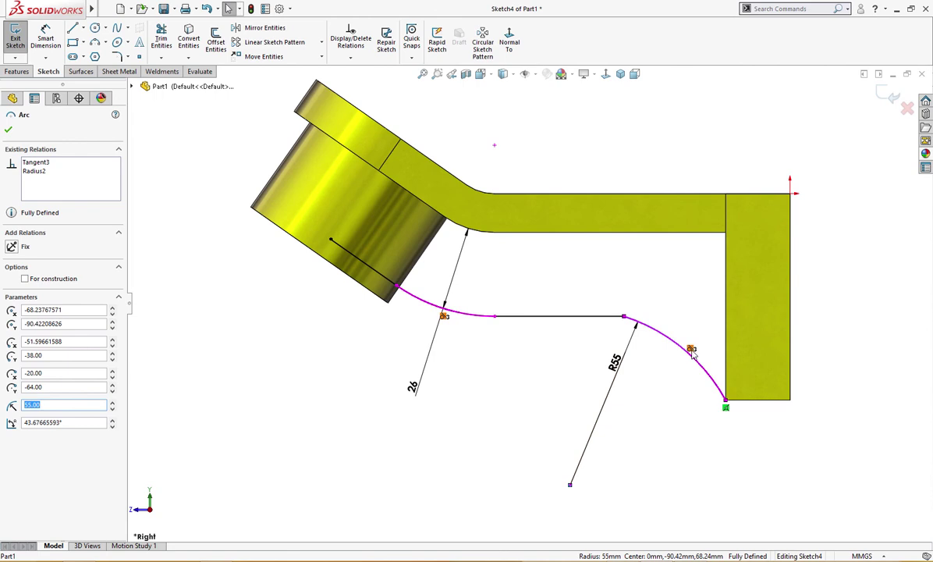
{"action": "key", "text": "Escape"}
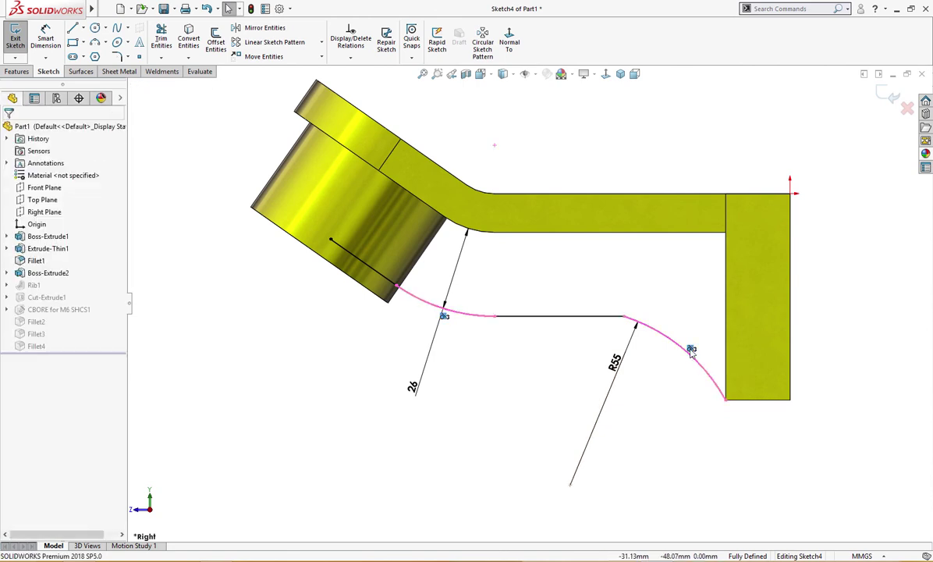
{"action": "left_click_drag", "start_coordinate": [625, 316], "coordinate": [590, 321]}
{"action": "right_click_drag", "start_coordinate": [546, 343], "coordinate": [586, 366]}
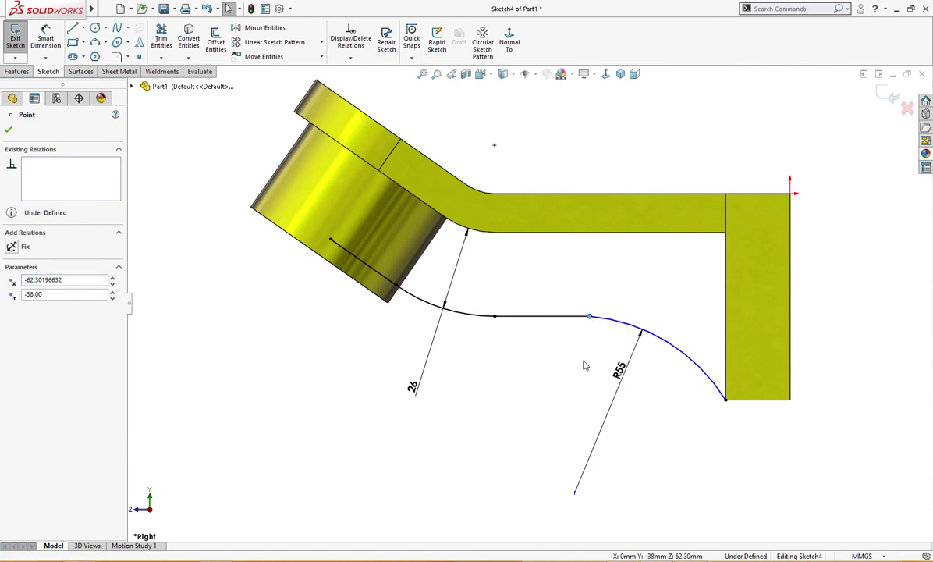
{"action": "left_click", "coordinate": [591, 319]}
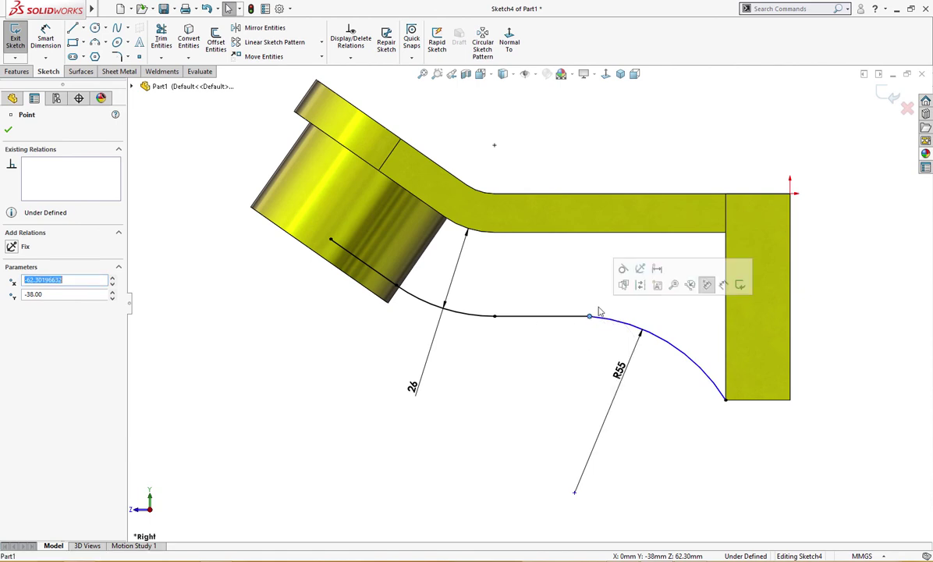
{"action": "left_click", "coordinate": [624, 270]}
{"action": "left_click", "coordinate": [566, 281]}
{"action": "scroll", "coordinate": [575, 364], "scroll_direction": "up", "scroll_amount": 2}
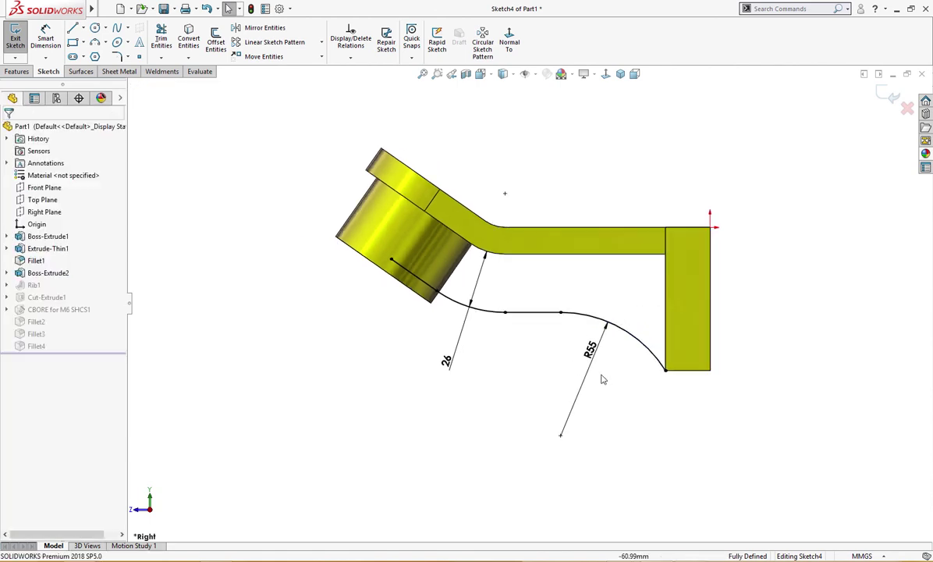
{"action": "left_click", "coordinate": [894, 97]}
{"action": "mouse_move", "coordinate": [716, 183]}
{"action": "middle_mouse_down"}
{"action": "mouse_move", "coordinate": [750, 229]}
{"action": "mouse_move", "coordinate": [809, 213]}
{"action": "mouse_move", "coordinate": [836, 233]}
{"action": "mouse_move", "coordinate": [681, 304]}
{"action": "mouse_move", "coordinate": [718, 326]}
{"action": "mouse_move", "coordinate": [794, 250]}
{"action": "mouse_move", "coordinate": [785, 273]}
{"action": "mouse_move", "coordinate": [832, 211]}
{"action": "mouse_move", "coordinate": [835, 190]}
{"action": "mouse_move", "coordinate": [725, 193]}
{"action": "middle_mouse_up"}
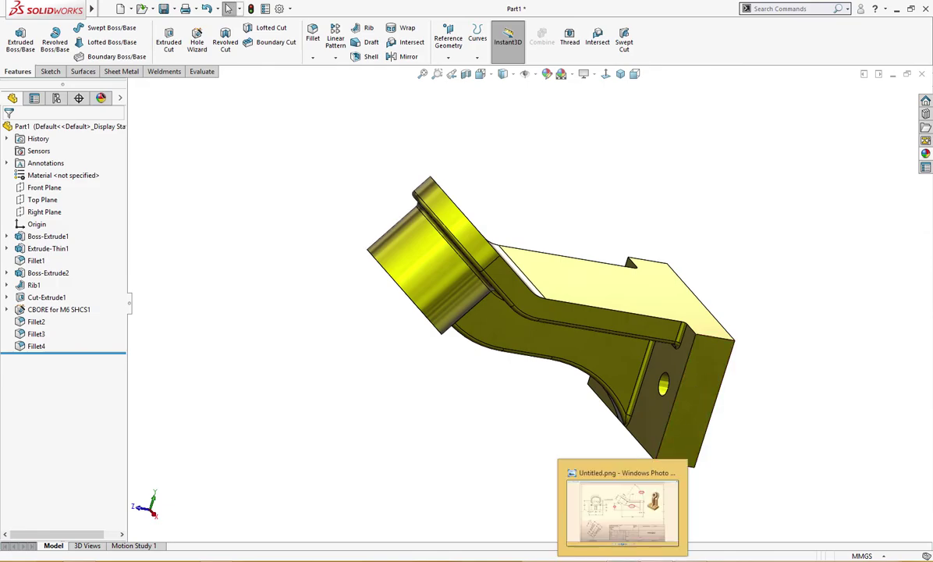
- Bring the PHASE2 reference drawing (Untitled.png) to the front in Windows Photo Viewer
{"action": "left_click", "coordinate": [601, 480]}
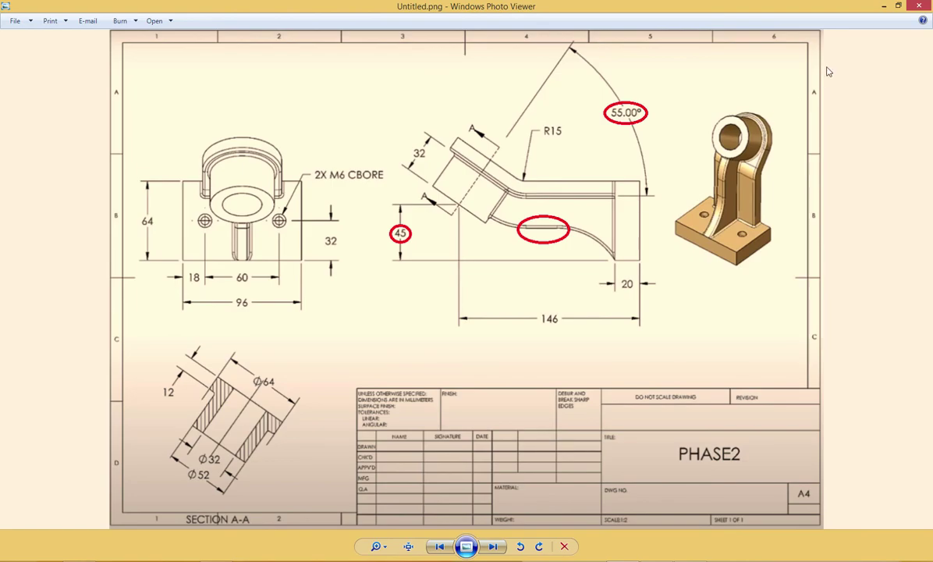
- Minimize the reference drawing to return to the finished bracket in SOLIDWORKS
{"action": "left_click", "coordinate": [886, 8]}
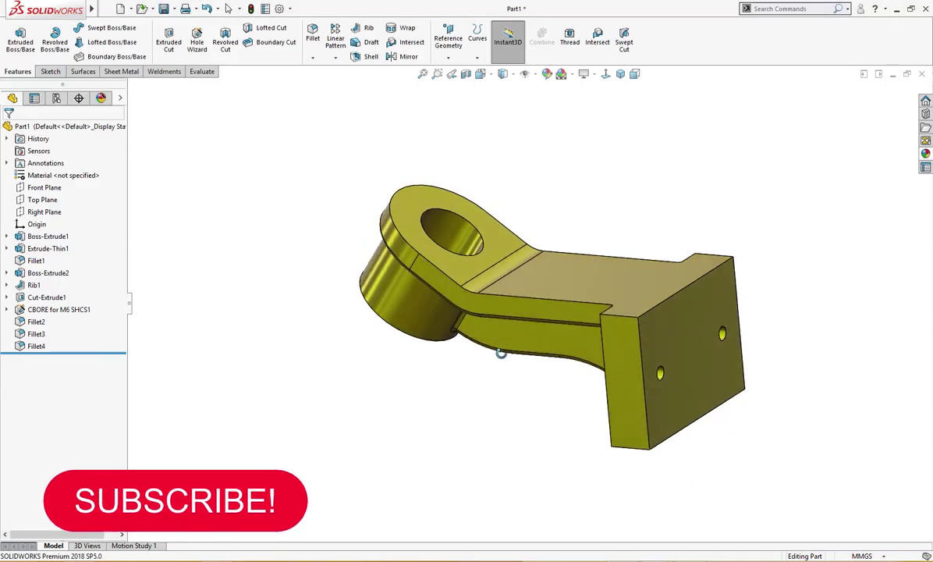